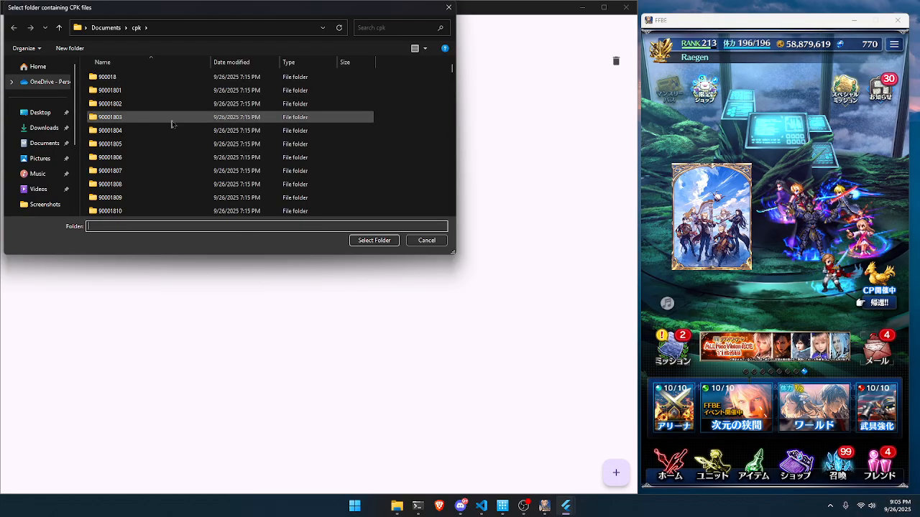
# Step: Cancel the folder selection, switch to File Explorer and look through the CPK files in the game's public folder
pyautogui.click(440, 243)
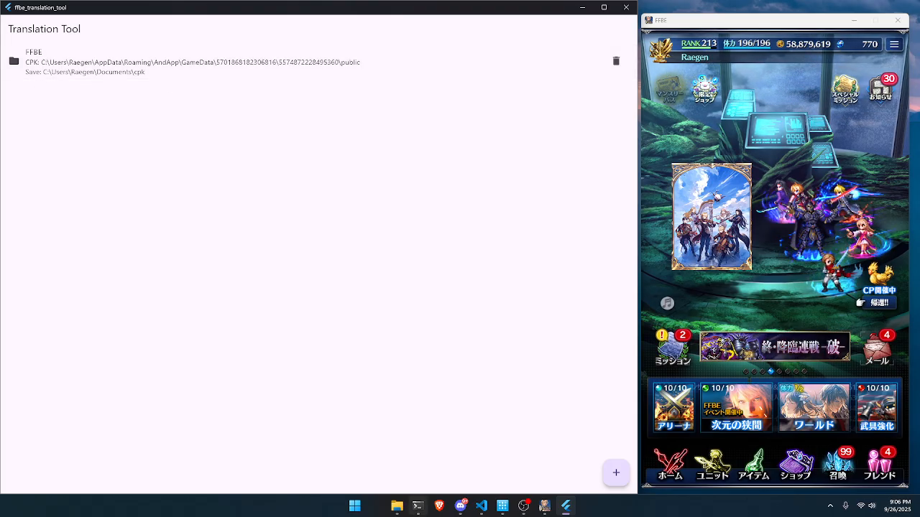
pyautogui.moveTo(397, 506)
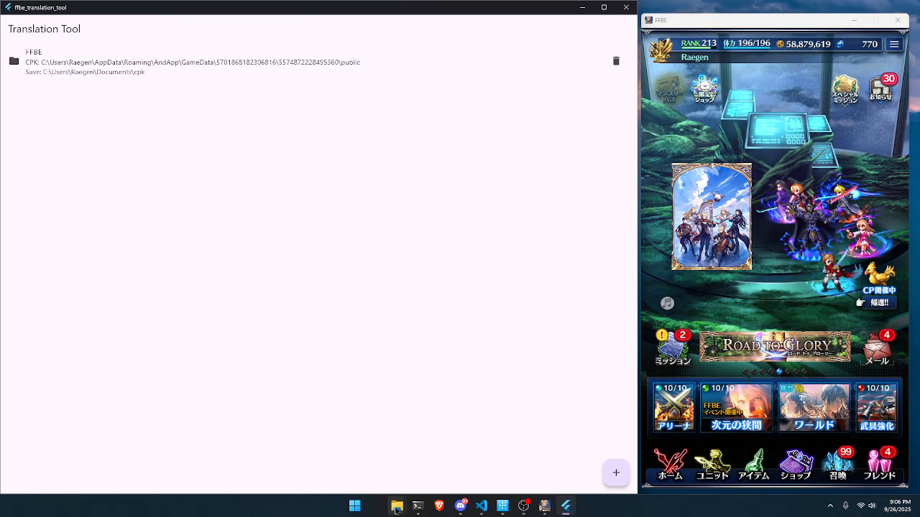
pyautogui.click(314, 449)
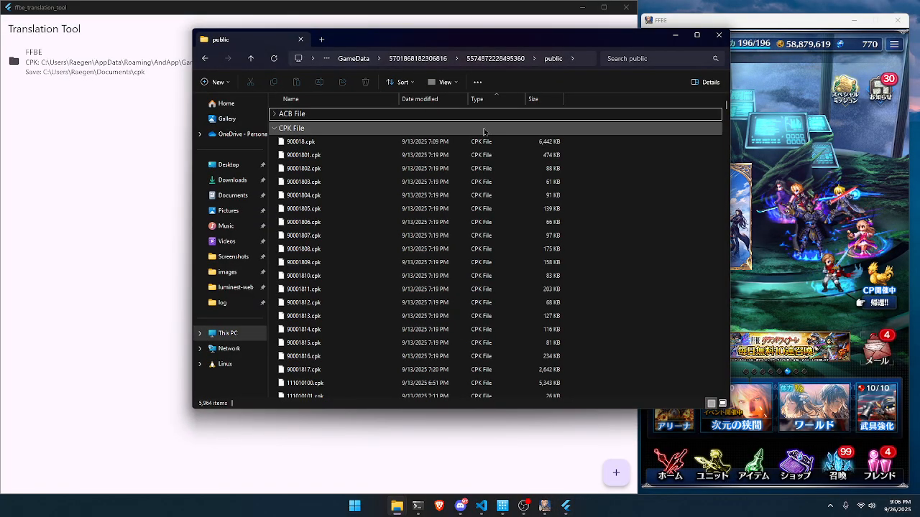
pyautogui.scroll(-3, 365, 237)
pyautogui.scroll(3, 363, 245)
pyautogui.scroll(-7, 363, 246)
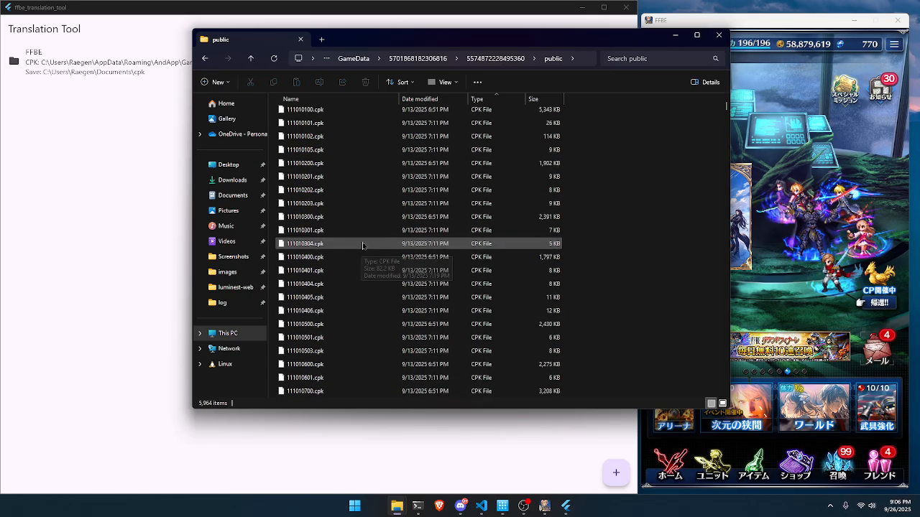
pyautogui.scroll(7, 363, 246)
# Step: Examine the ACB, USM, DAT and CPK file groups in the public folder, and minimize the window
pyautogui.click(275, 115)
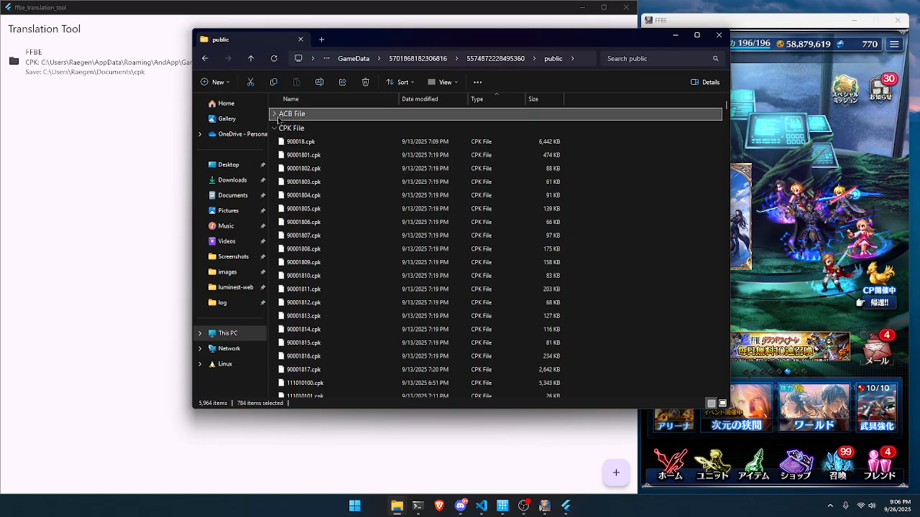
pyautogui.click(274, 115)
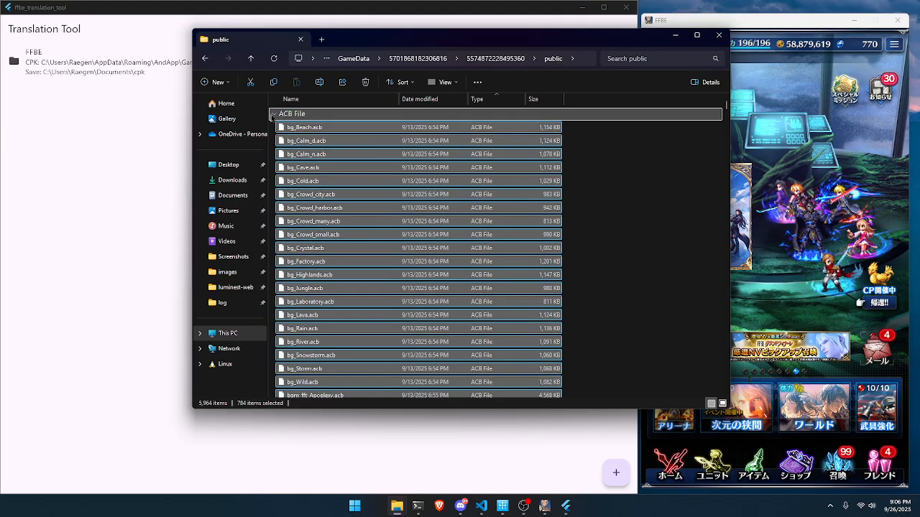
pyautogui.click(273, 115)
pyautogui.click(274, 128)
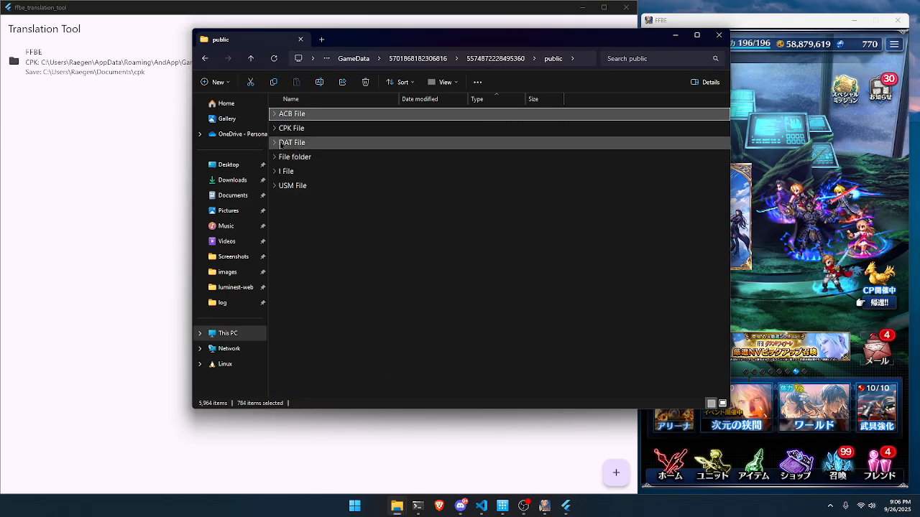
pyautogui.click(274, 186)
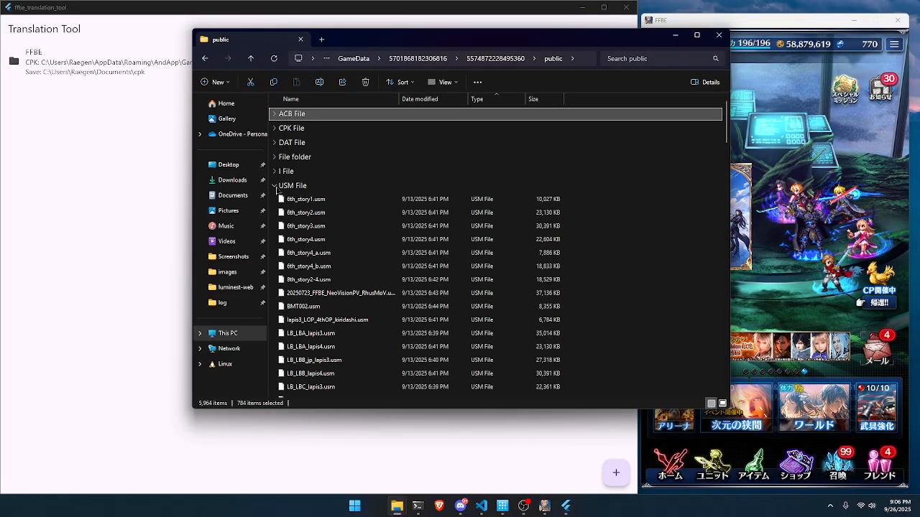
pyautogui.click(274, 144)
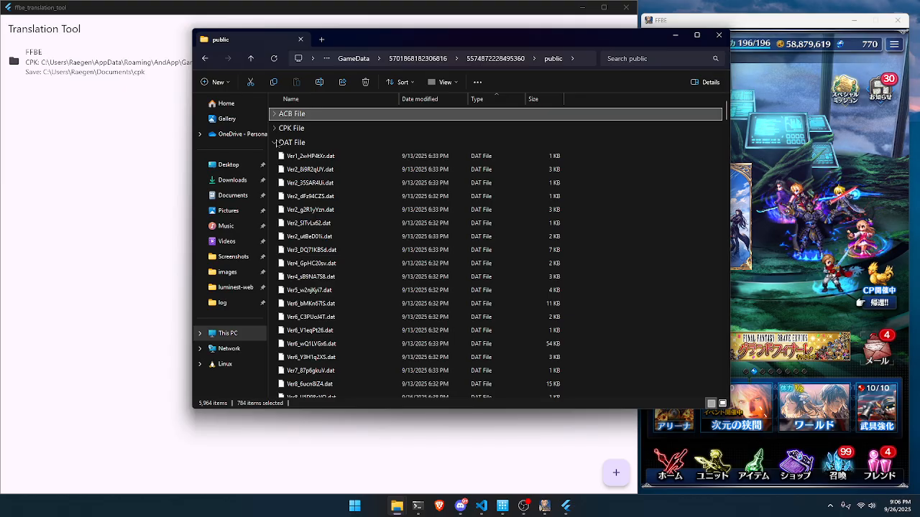
pyautogui.click(276, 142)
pyautogui.click(274, 128)
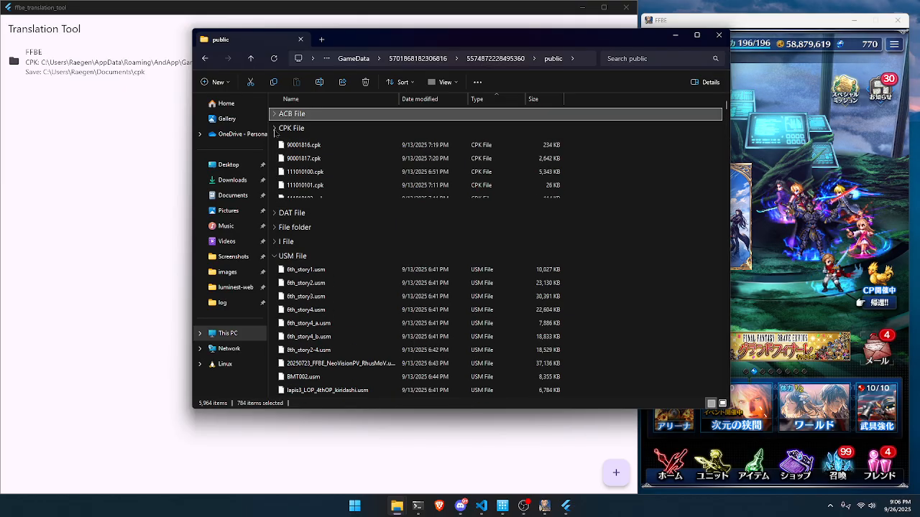
pyautogui.click(676, 35)
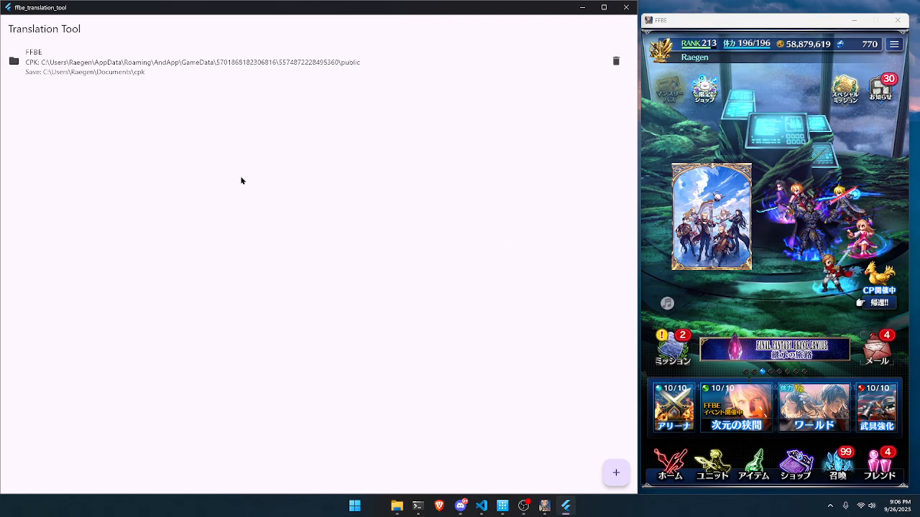
# Step: Open the FFBE project in the translation tool and check its cpk save folder in File Explorer
pyautogui.click(194, 72)
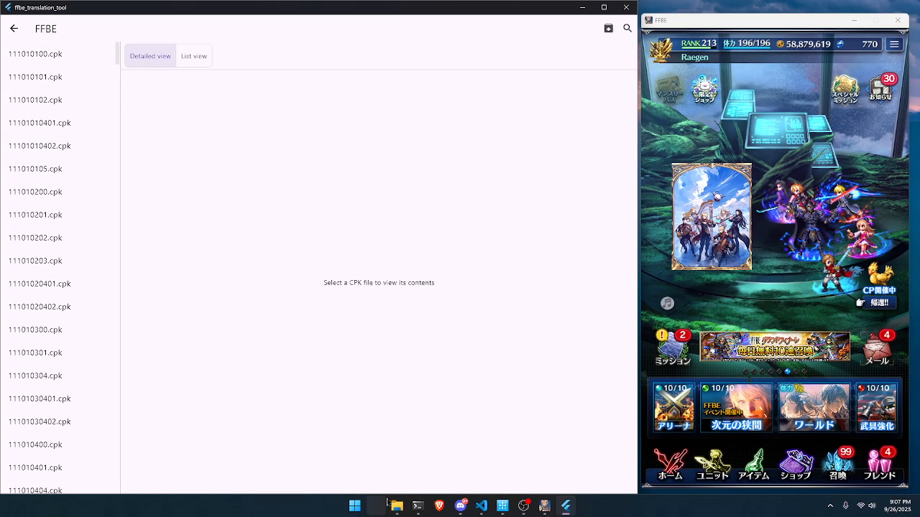
pyautogui.moveTo(397, 506)
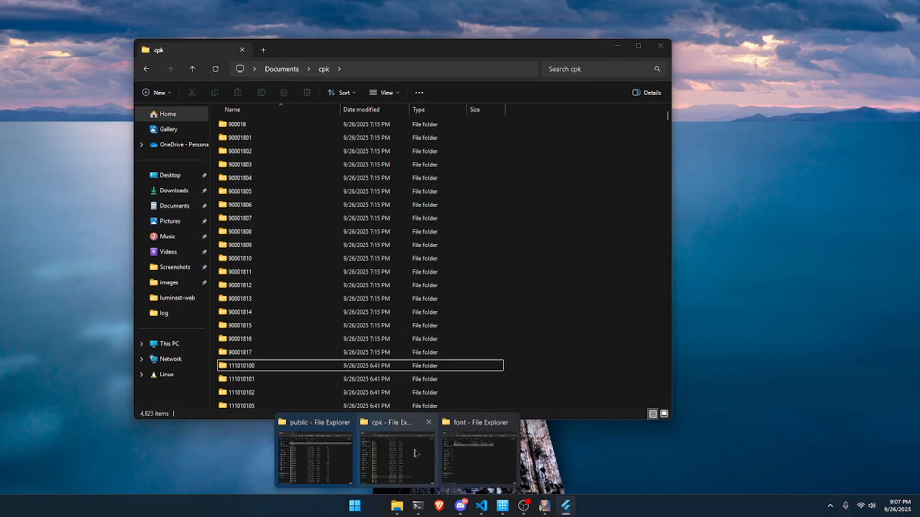
pyautogui.click(413, 453)
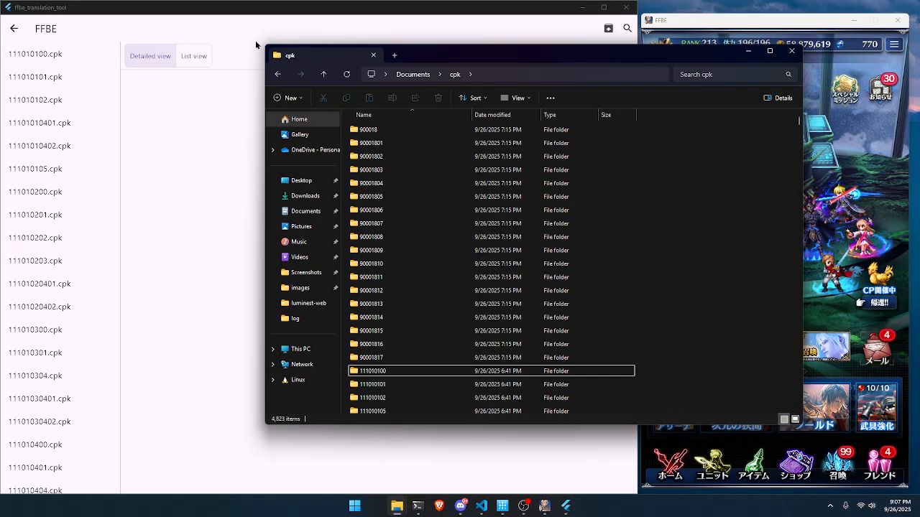
pyautogui.click(364, 27)
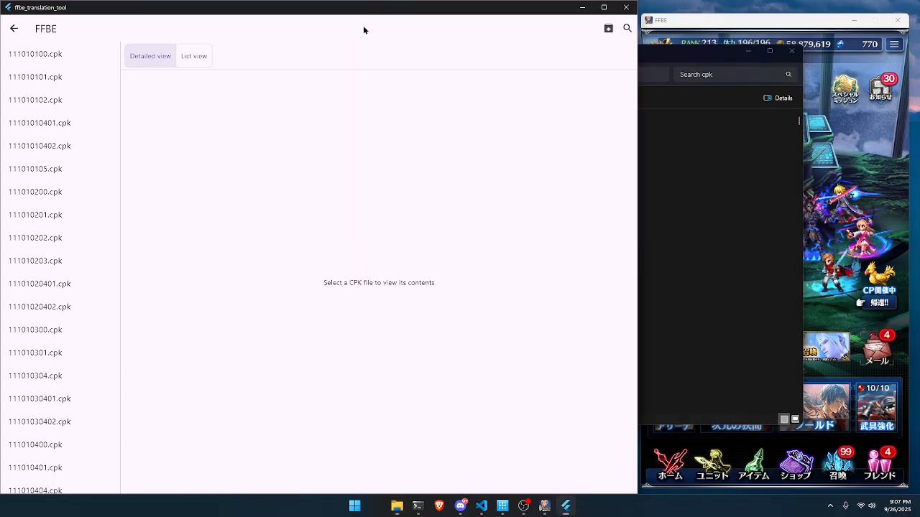
pyautogui.click(748, 51)
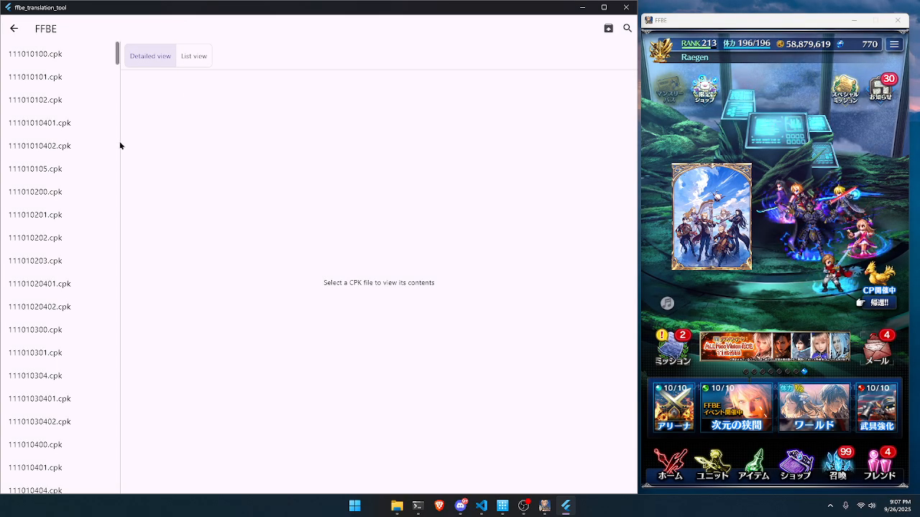
# Step: Open 111010100.cpk from the project's file list and preview its 1_01a_01test.PNG image, then close the preview
pyautogui.scroll(-1, 57, 142)
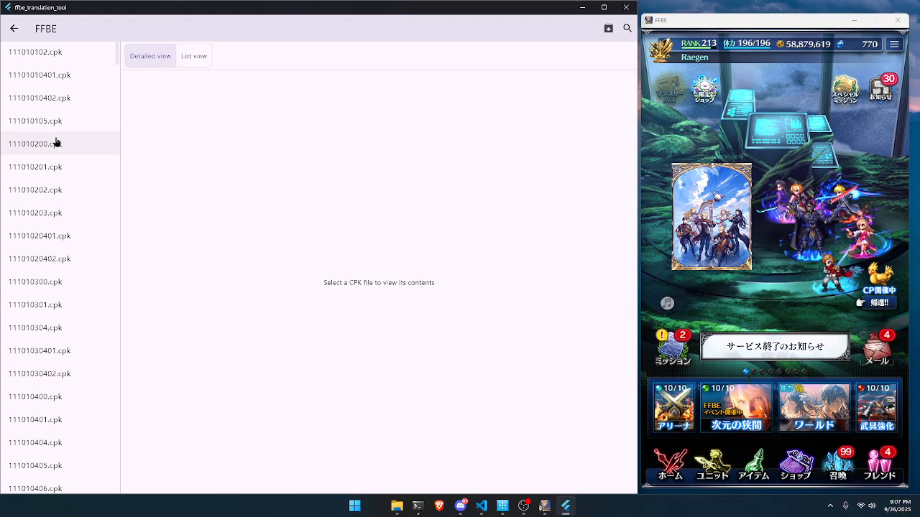
pyautogui.scroll(1, 57, 142)
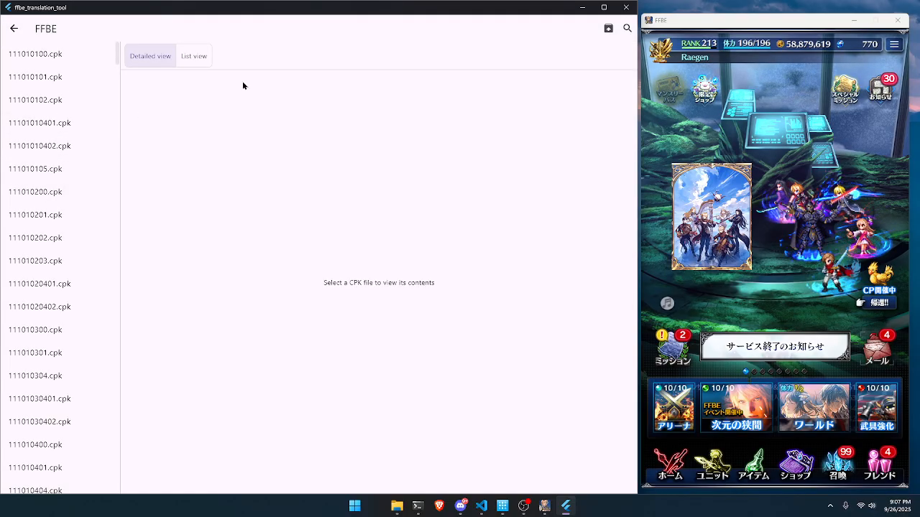
pyautogui.click(64, 60)
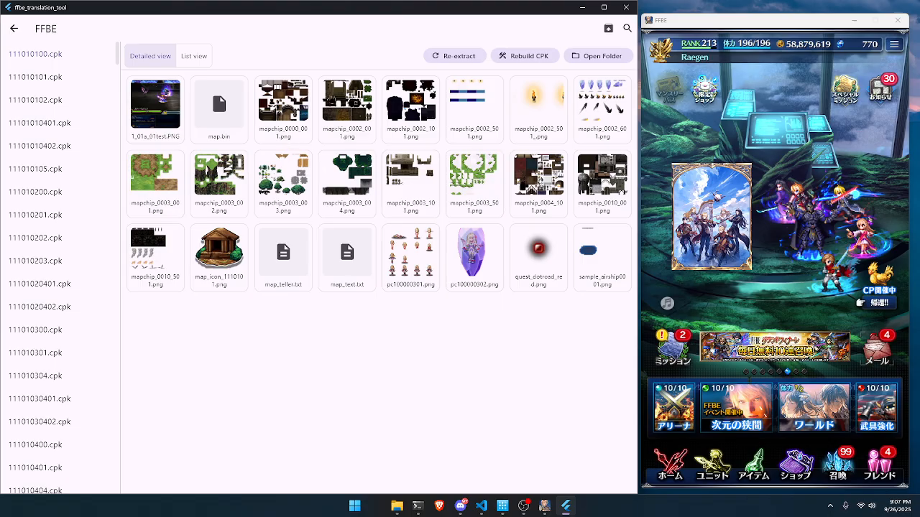
pyautogui.click(157, 122)
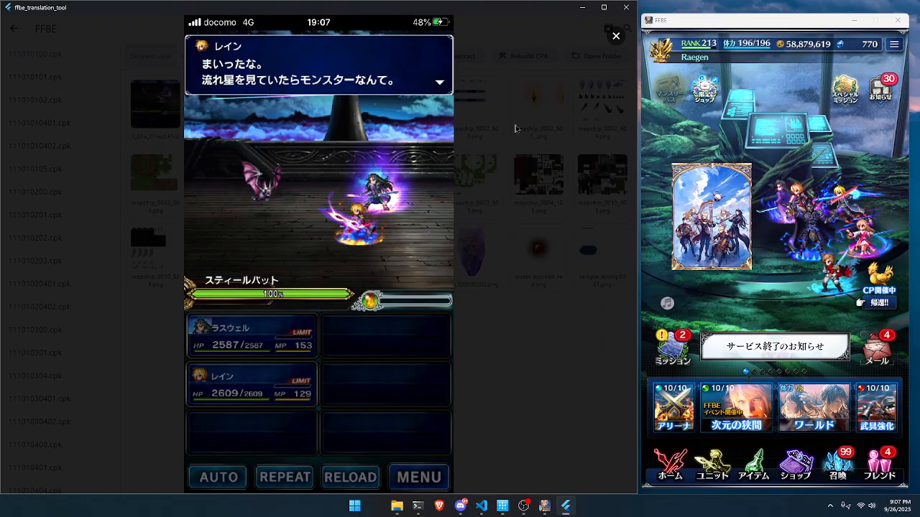
pyautogui.click(616, 38)
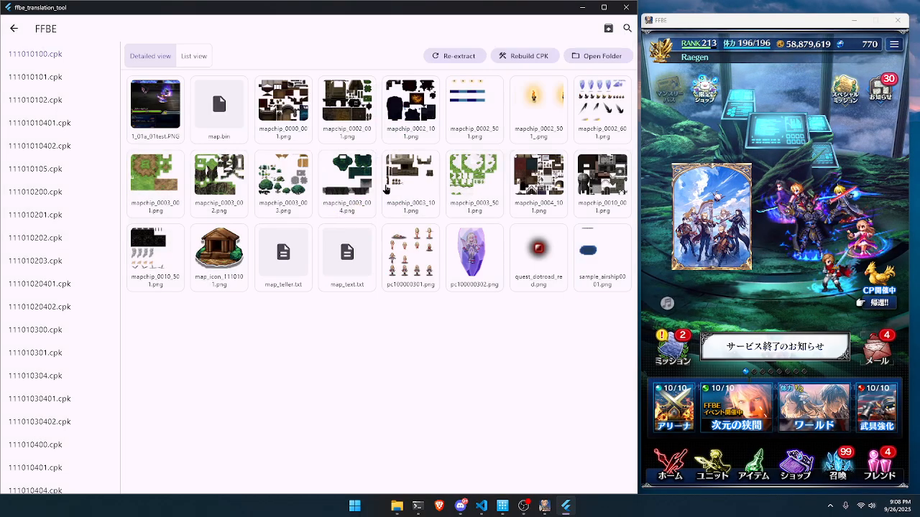
# Step: Preview the images mapchip_0003_101.png, mapchip_0003_004.png and mapchip_0003_003.png one after another, closing each one
pyautogui.click(416, 179)
pyautogui.click(620, 35)
pyautogui.click(349, 177)
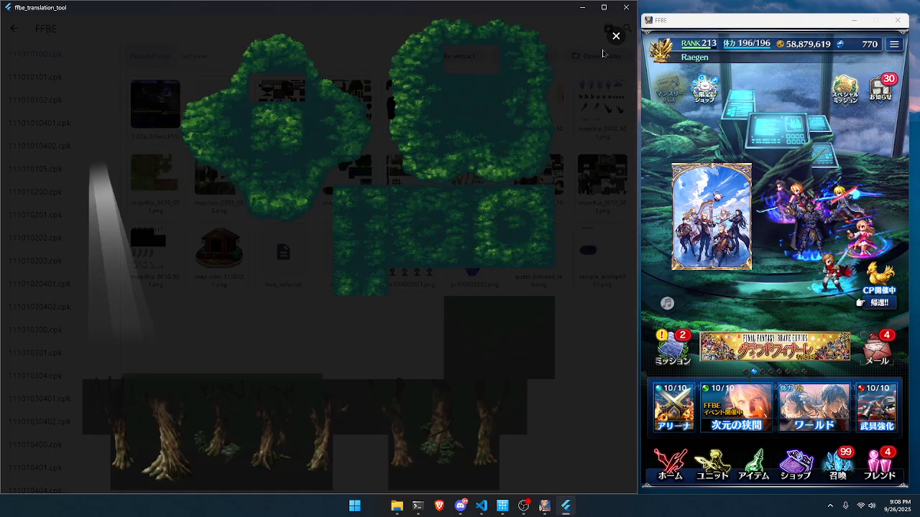
pyautogui.click(614, 40)
pyautogui.click(275, 178)
pyautogui.click(614, 36)
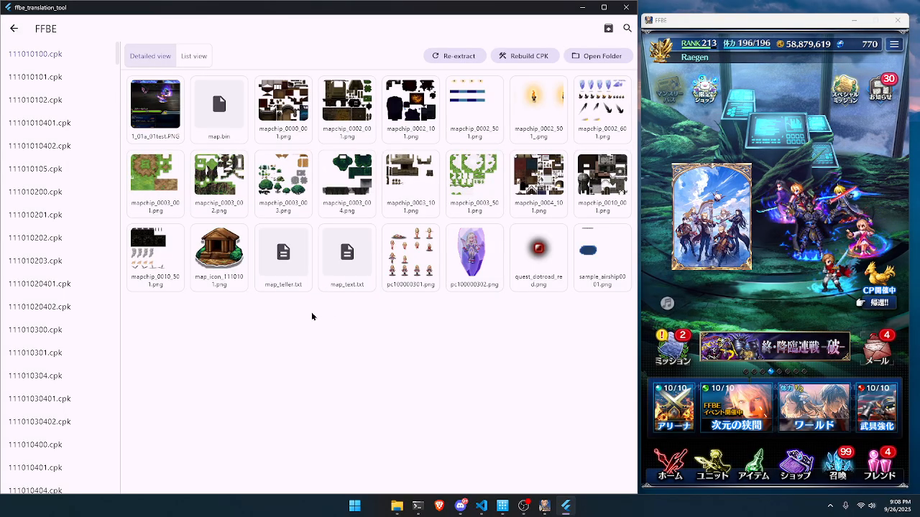
# Step: Browse the contents of several CPK archives from 111010101.cpk down to 111010401.cpk
pyautogui.click(34, 77)
pyautogui.click(57, 104)
pyautogui.click(58, 146)
pyautogui.click(60, 172)
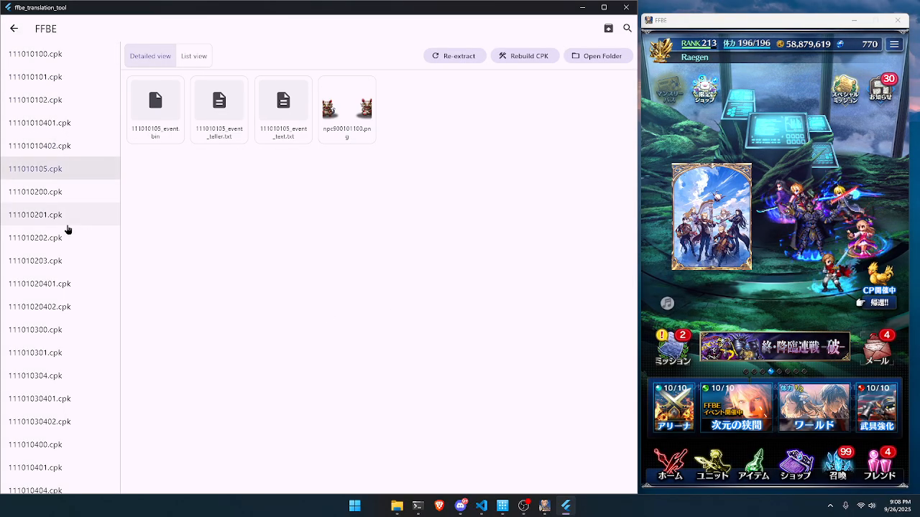
pyautogui.click(65, 222)
pyautogui.click(62, 283)
pyautogui.click(59, 332)
pyautogui.click(57, 398)
pyautogui.click(55, 445)
pyautogui.click(58, 468)
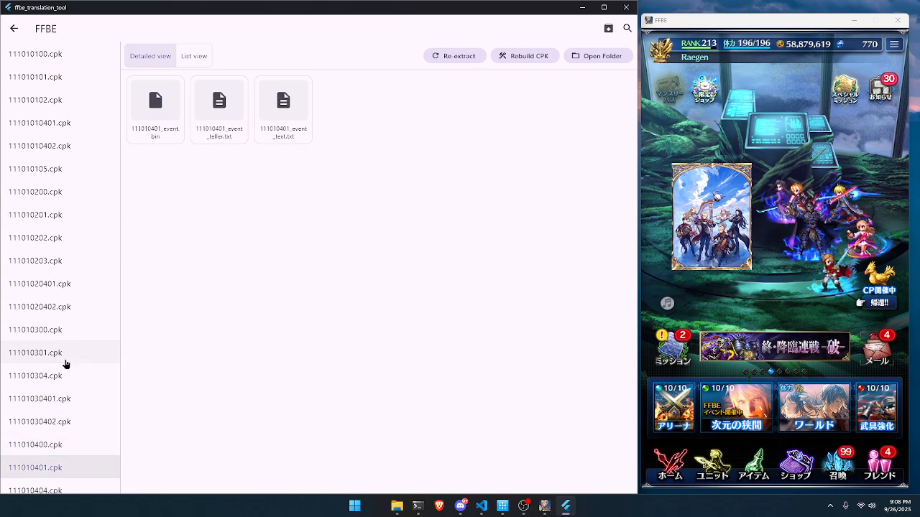
# Step: Check the contents of more CPK archives, including 111010301.cpk, and finish on 11101030402.cpk
pyautogui.click(66, 360)
pyautogui.click(66, 262)
pyautogui.click(68, 169)
pyautogui.click(65, 99)
pyautogui.click(64, 214)
pyautogui.click(68, 353)
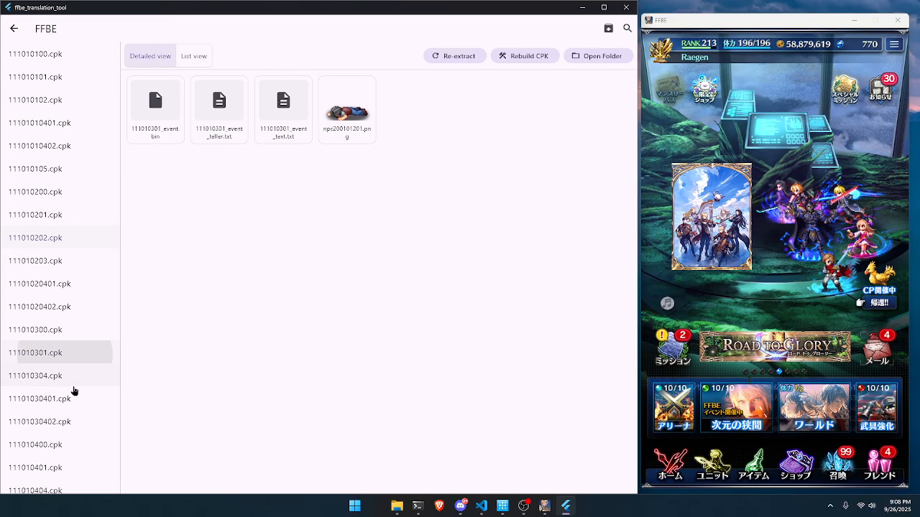
pyautogui.click(69, 422)
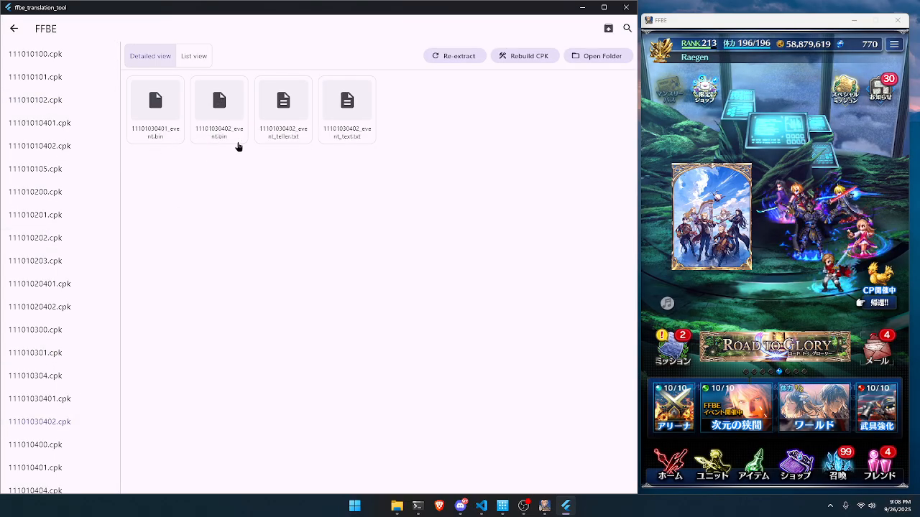
pyautogui.doubleClick(215, 140)
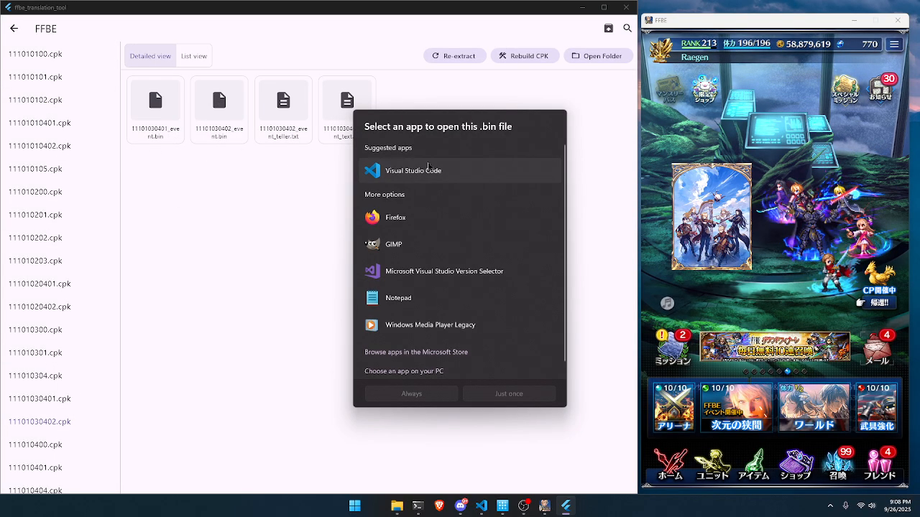
pyautogui.press('Escape')
pyautogui.doubleClick(292, 140)
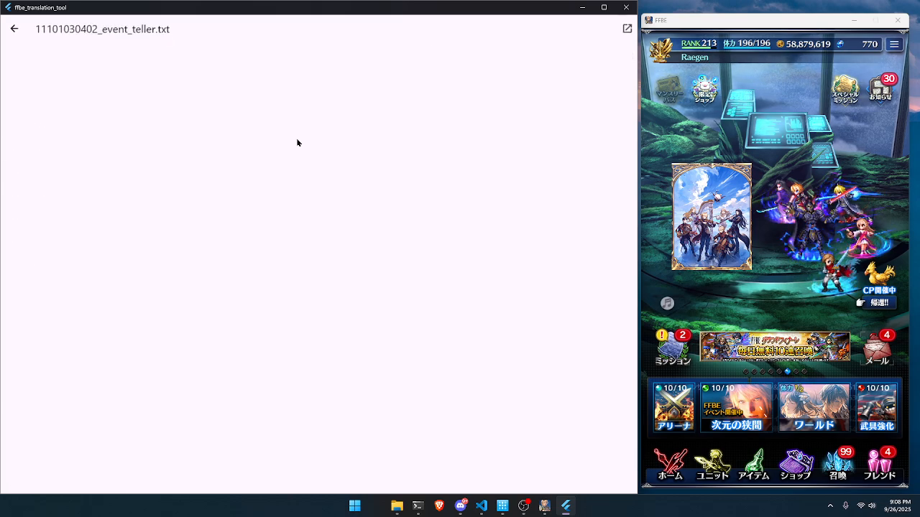
pyautogui.click(16, 33)
pyautogui.doubleClick(353, 131)
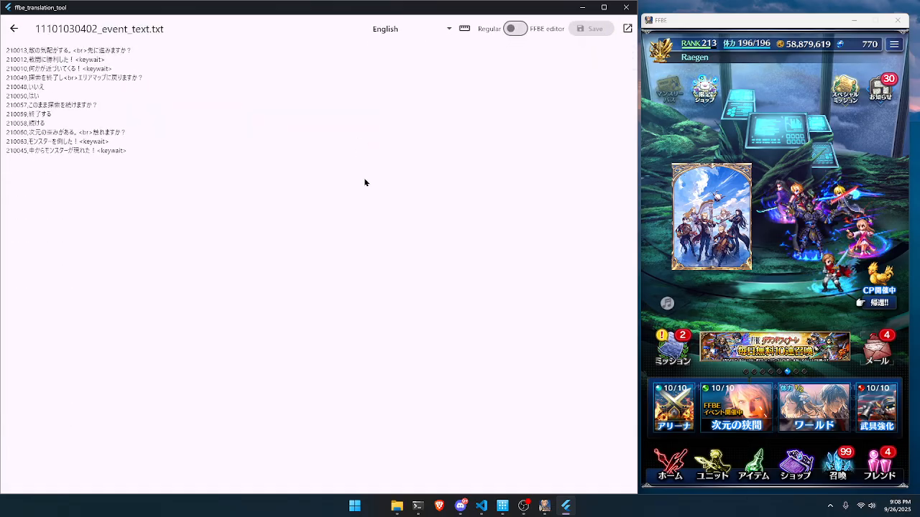
pyautogui.hotkey('ctrl', 'a')
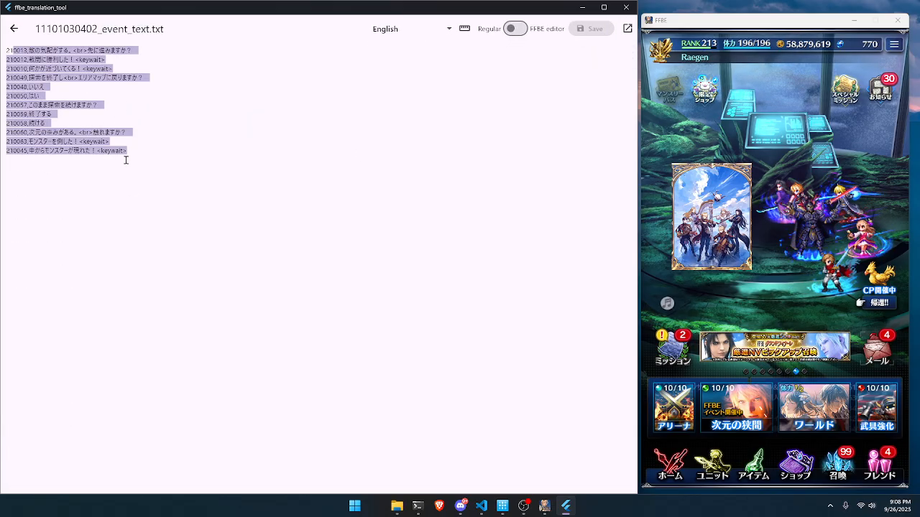
pyautogui.click(126, 158)
pyautogui.moveTo(51, 49); pyautogui.dragTo(70, 62)
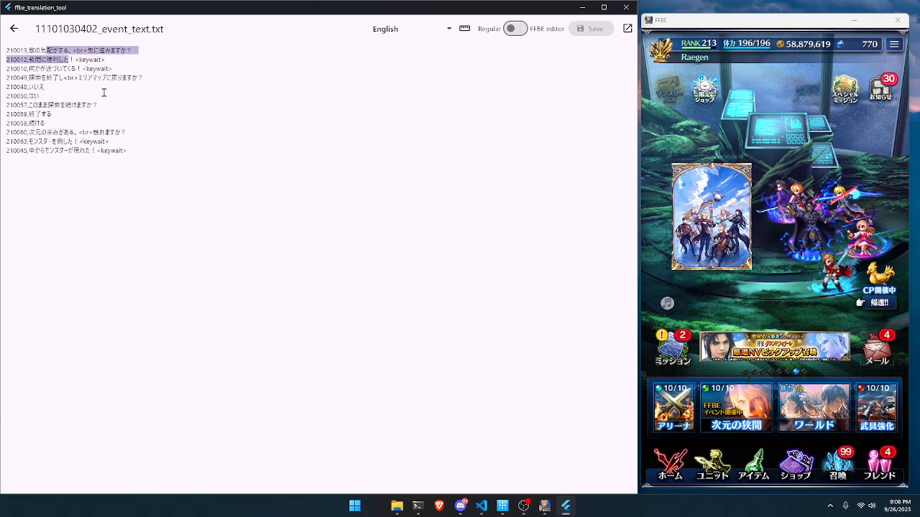
pyautogui.click(157, 158)
pyautogui.click(17, 36)
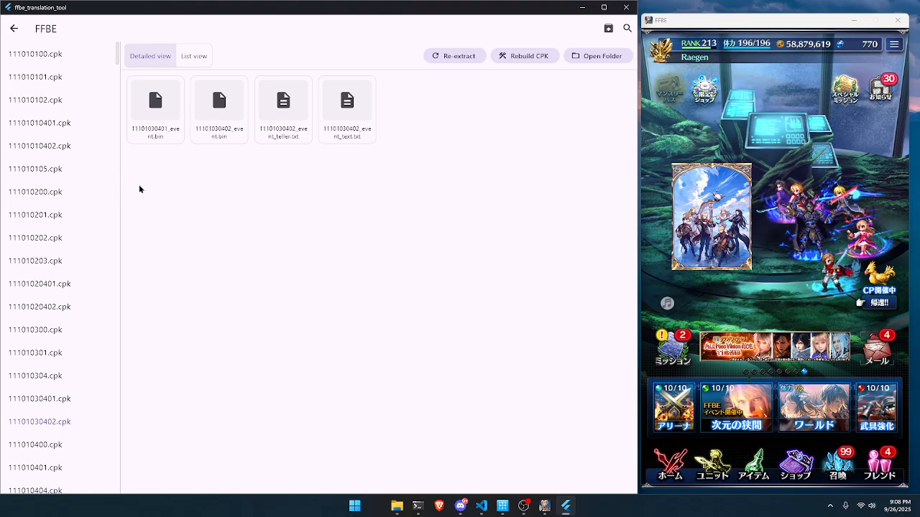
# Step: Switch to the FFBE game, browse the 次元の狭間 events through 強敵 to スペシャル, and view 究極の召喚 before returning to the event list
pyautogui.click(735, 400)
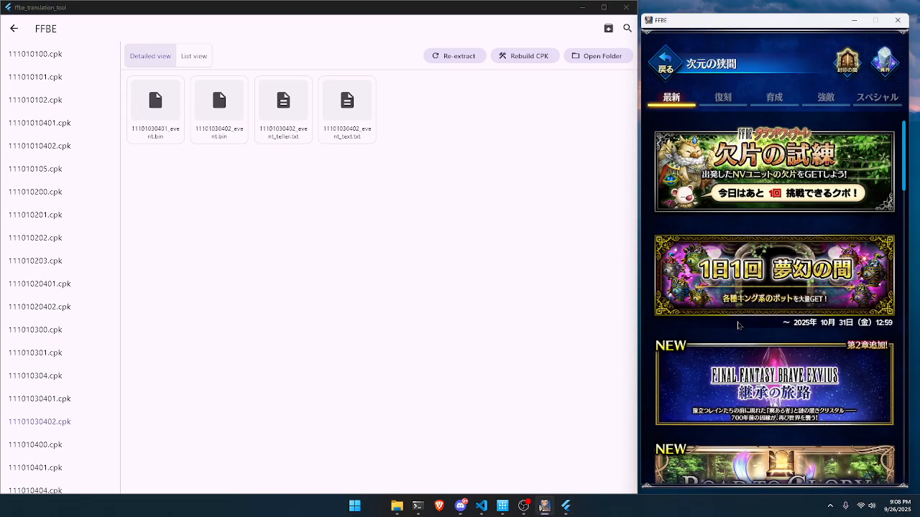
pyautogui.click(823, 101)
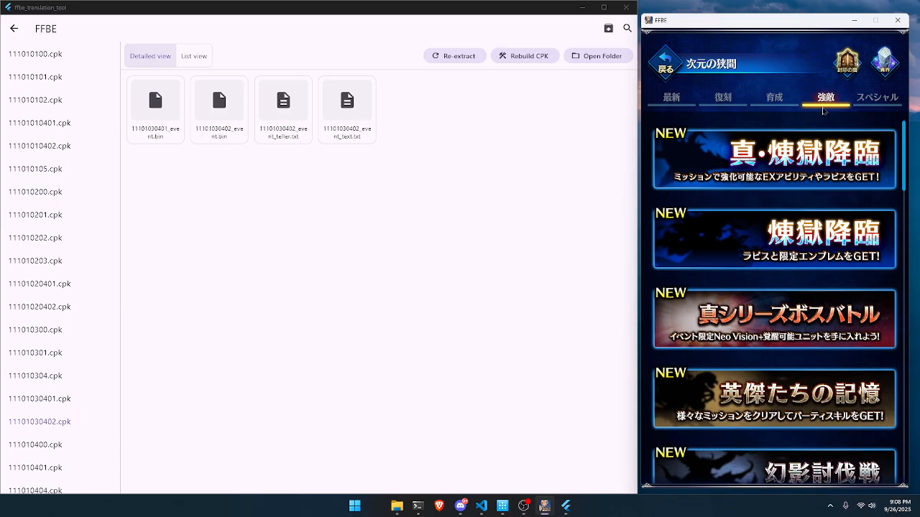
pyautogui.click(866, 100)
pyautogui.click(693, 287)
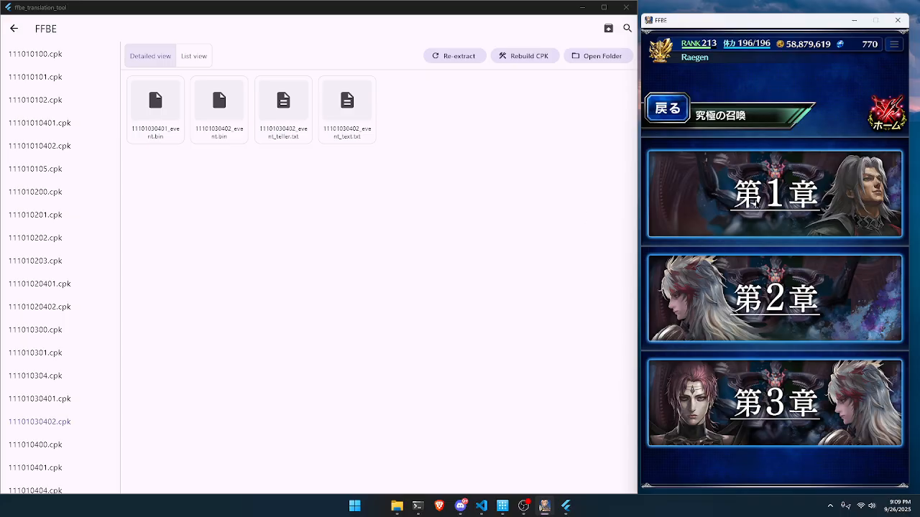
pyautogui.click(682, 108)
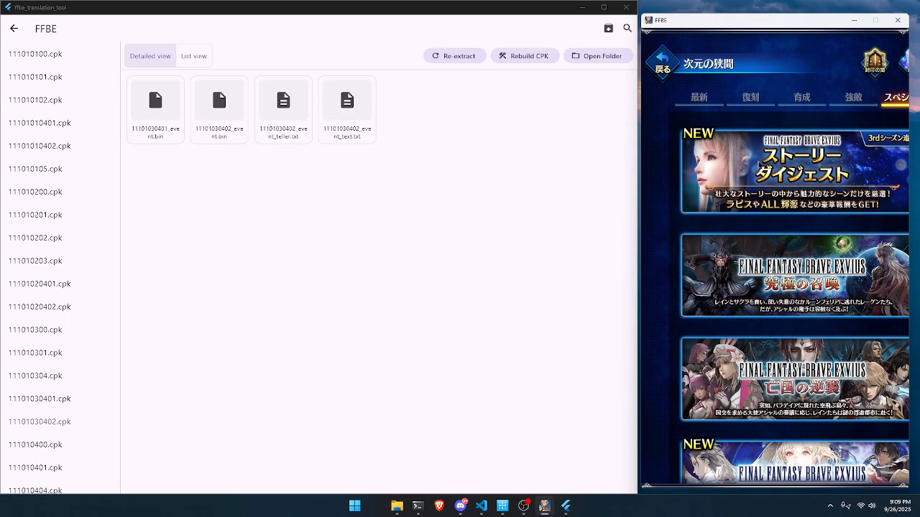
# Step: Start the story episode 最強の戦士ふたたび from chapter 3 of the 亡国の逆襲 event
pyautogui.moveTo(737, 361); pyautogui.dragTo(743, 220)
pyautogui.click(743, 224)
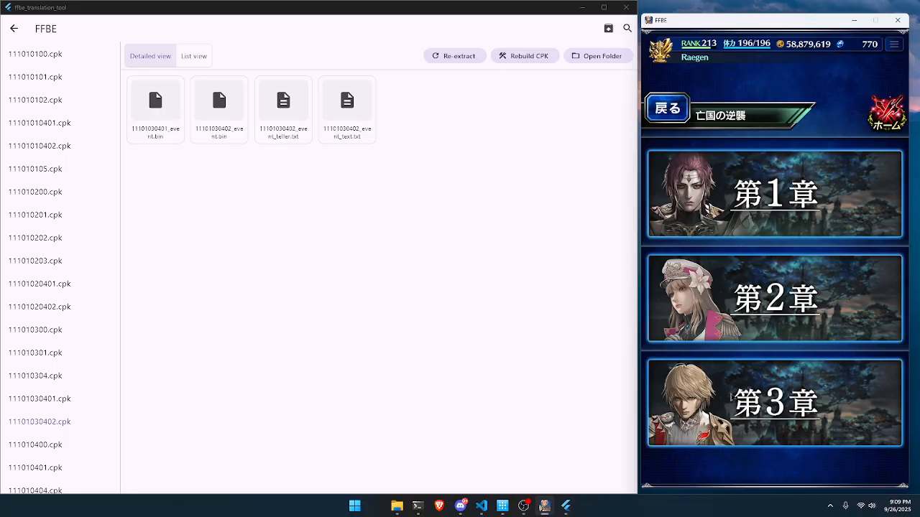
pyautogui.click(772, 406)
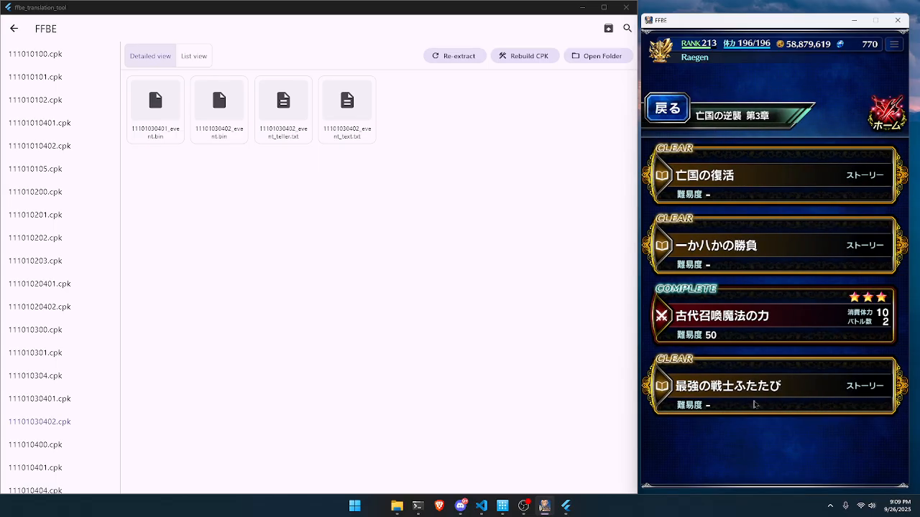
pyautogui.click(710, 378)
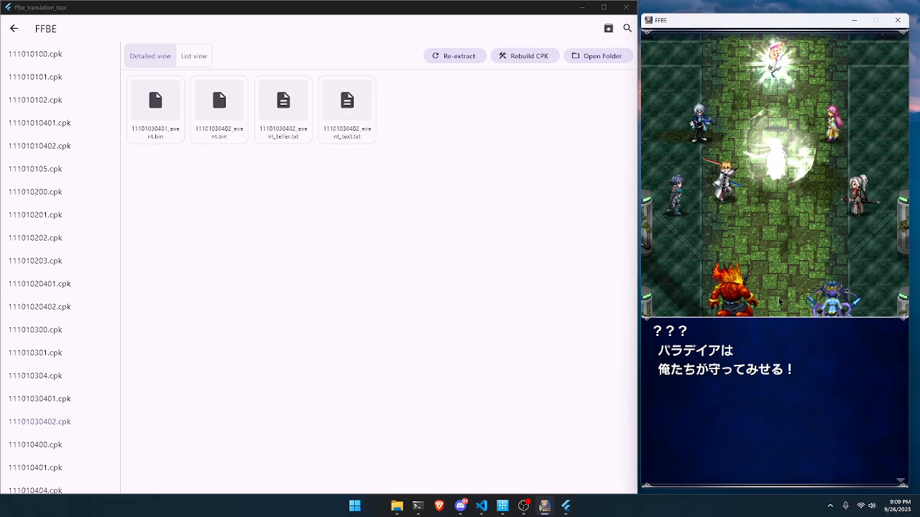
# Step: Advance the story dialogue to シトラ's line よくもサクラを。貴様は許さない！
pyautogui.click(783, 391)
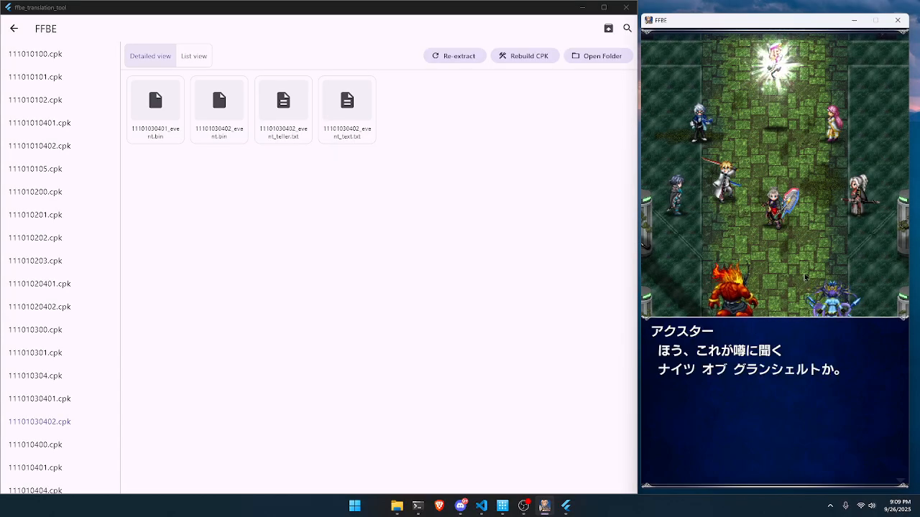
pyautogui.click(750, 382)
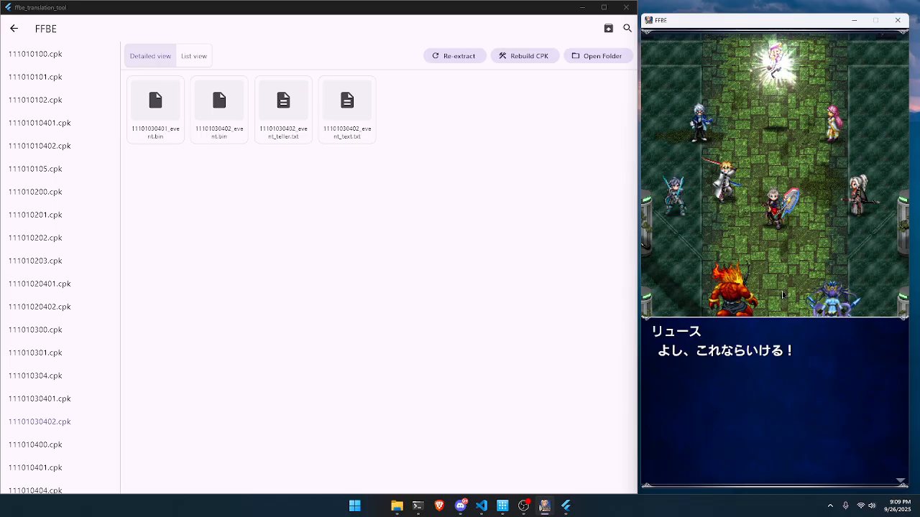
pyautogui.click(790, 380)
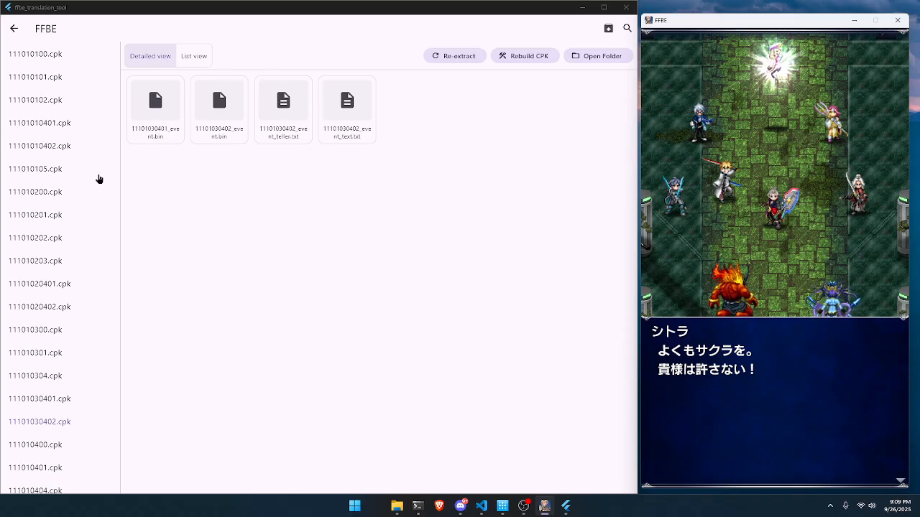
pyautogui.scroll(-5, 44, 185)
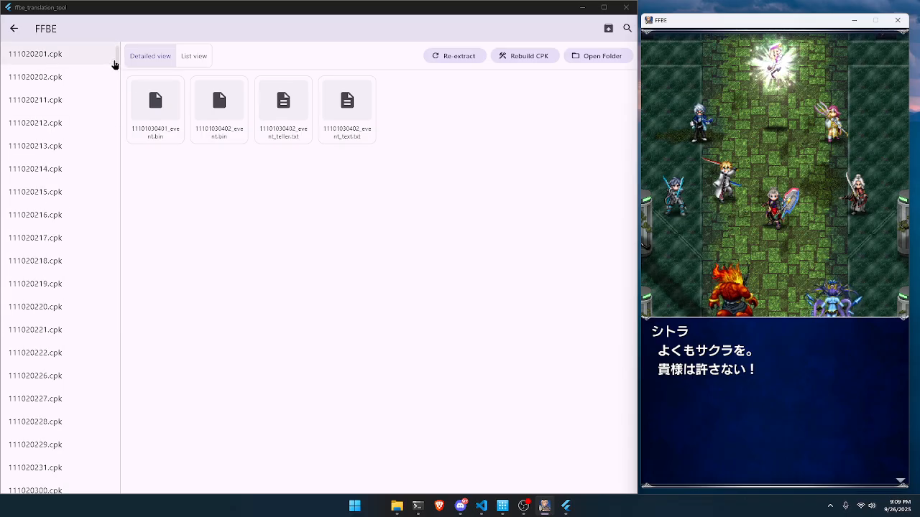
pyautogui.moveTo(116, 64); pyautogui.dragTo(119, 39)
pyautogui.scroll(-15, 77, 243)
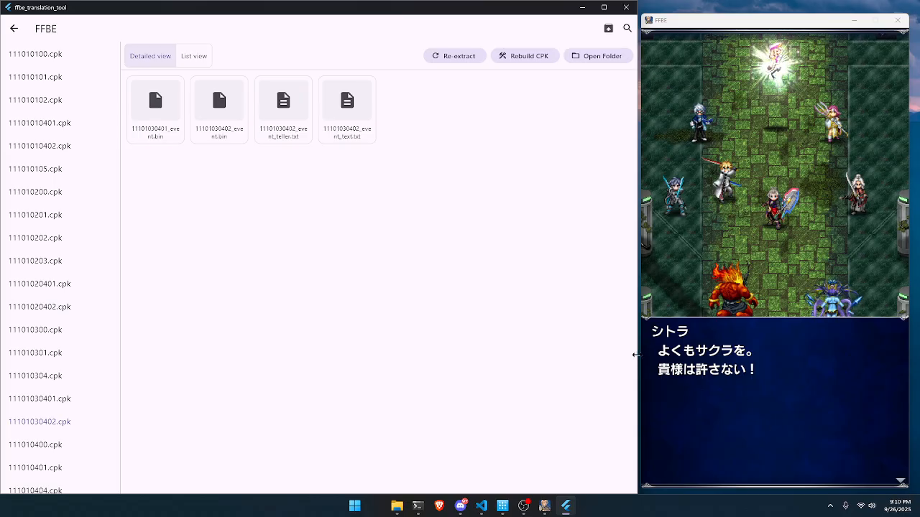
# Step: Extract the second dialogue line, 貴様は許さない！, from the game screen with the screen text extractor set to 日本語
pyautogui.press('super+shift+t')
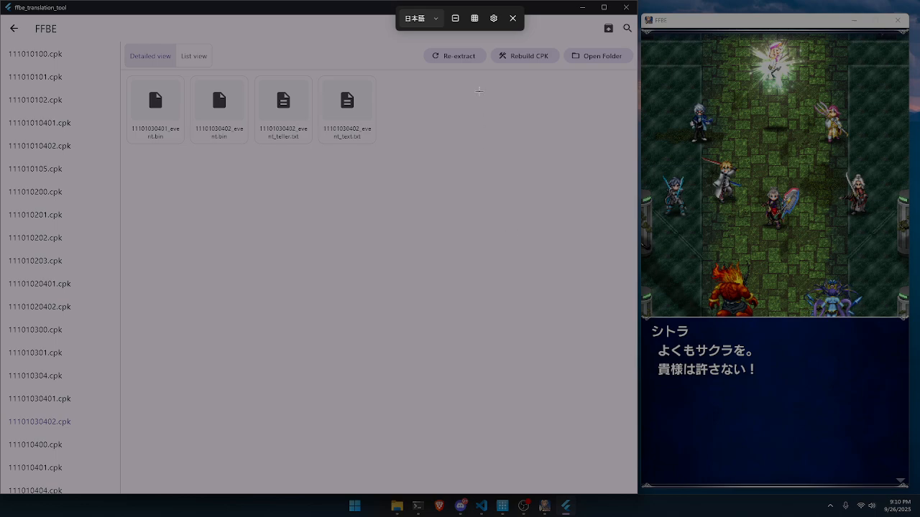
pyautogui.click(435, 20)
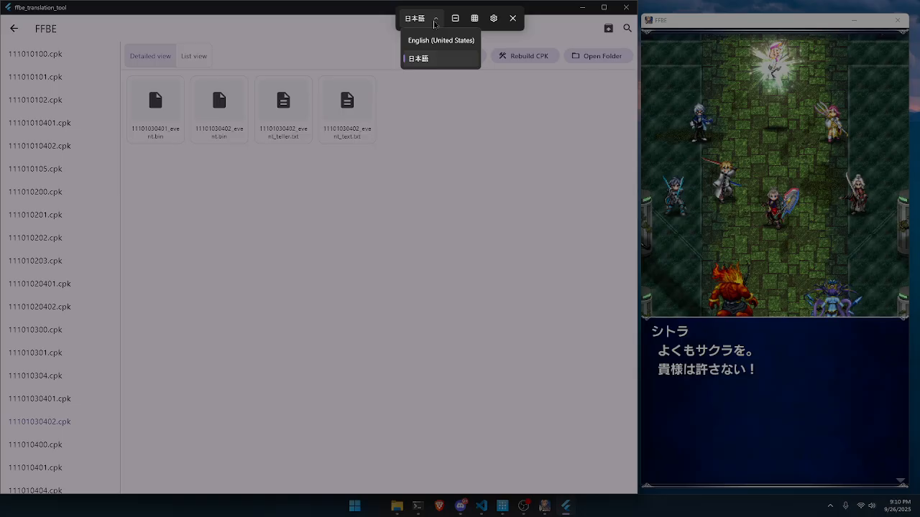
pyautogui.click(433, 59)
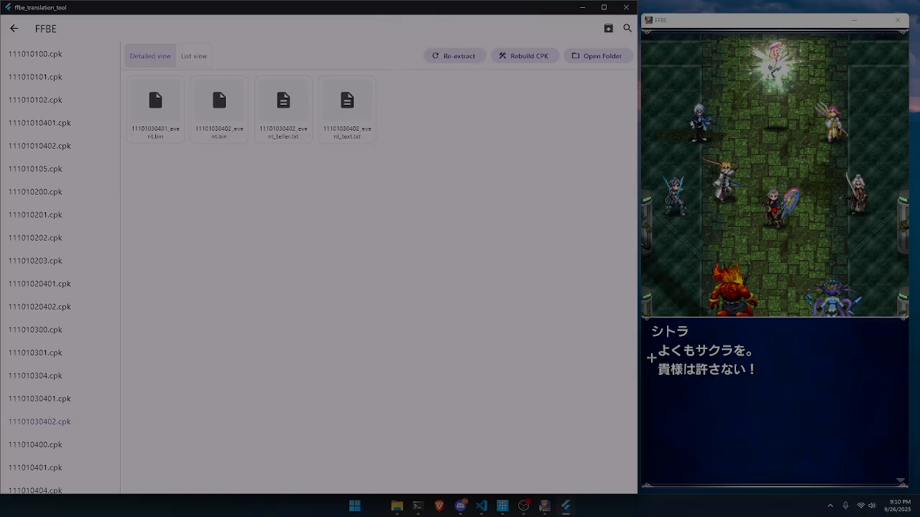
pyautogui.moveTo(652, 358); pyautogui.dragTo(752, 377)
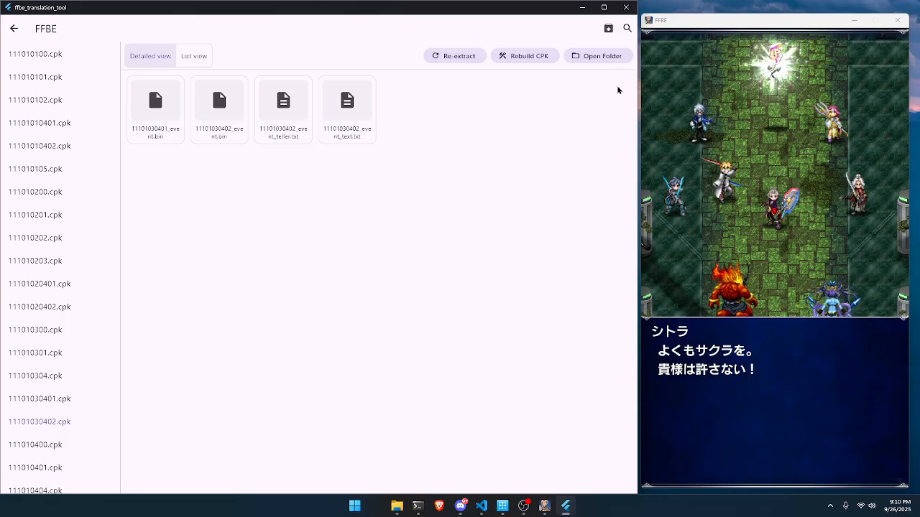
# Step: Search the extracted text files for 貴様は許さない and open the matching 429406301_event_text.txt in the translation tool
pyautogui.click(627, 31)
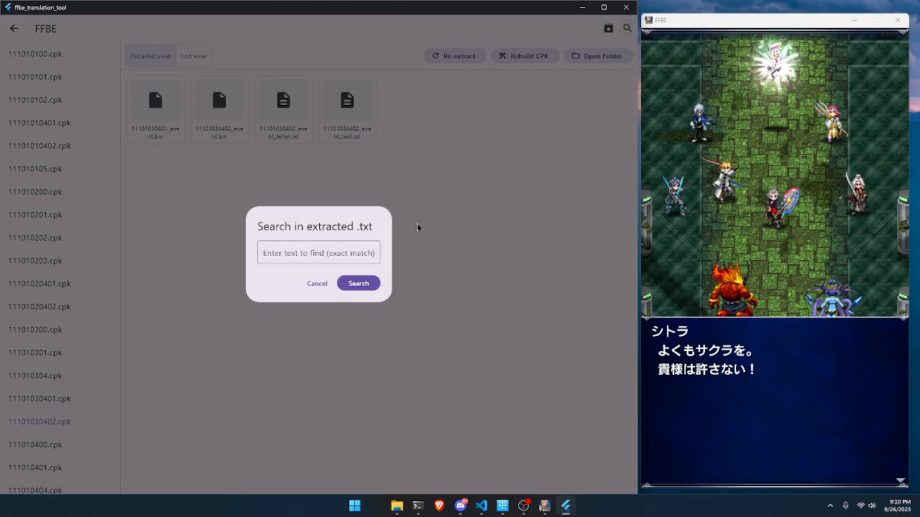
pyautogui.write('貴様は許さない！')
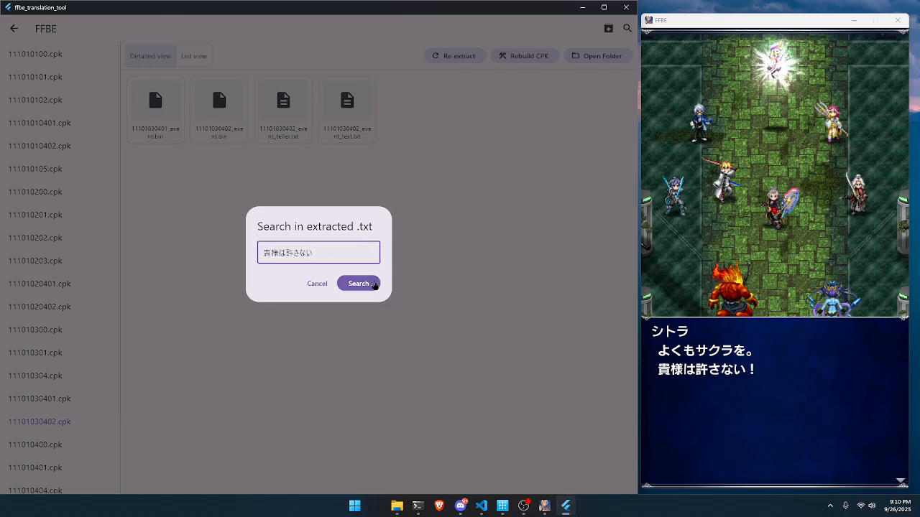
pyautogui.click(371, 284)
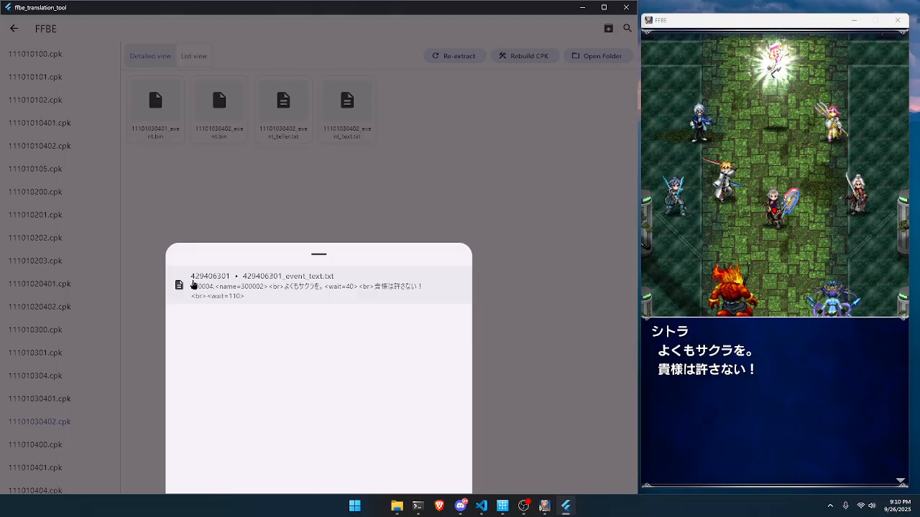
pyautogui.click(231, 287)
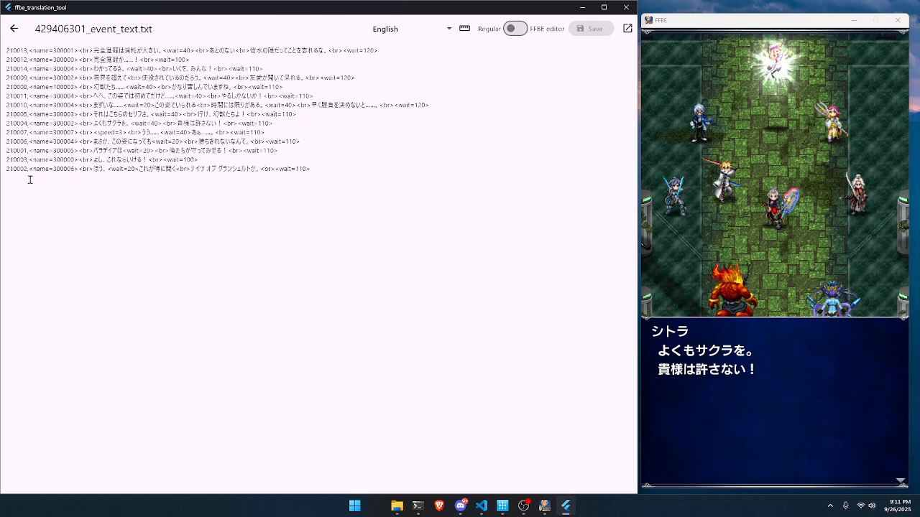
# Step: Examine the line IDs in the raw event text and the line 210004 that holds the searched dialogue
pyautogui.moveTo(23, 164); pyautogui.dragTo(24, 51)
pyautogui.click(6, 56)
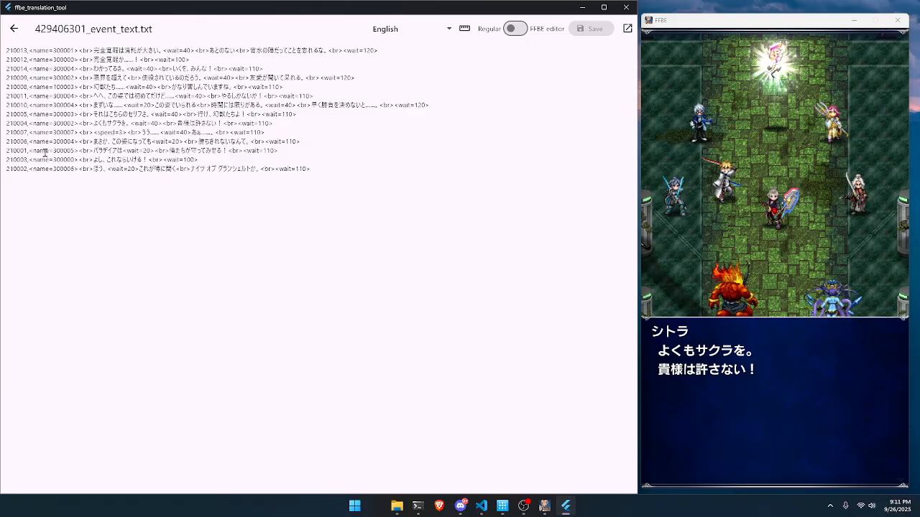
pyautogui.moveTo(102, 123); pyautogui.dragTo(117, 124)
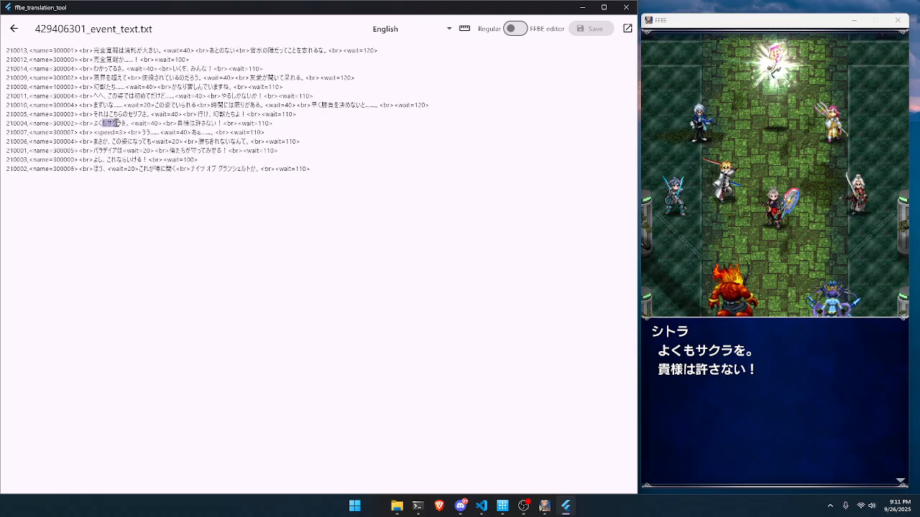
pyautogui.tripleClick(11, 123)
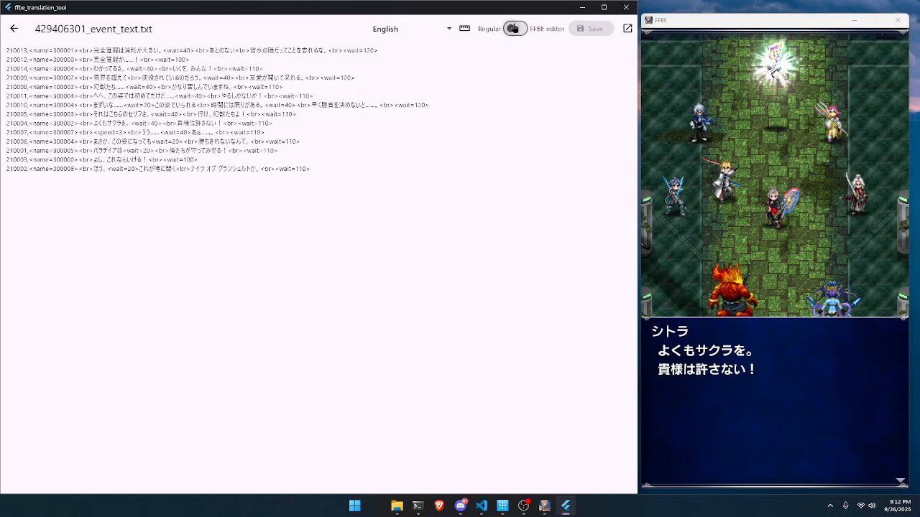
# Step: Switch the event text to the FFBE editor and examine the speaker and dialogue fields of entry 4
pyautogui.click(513, 28)
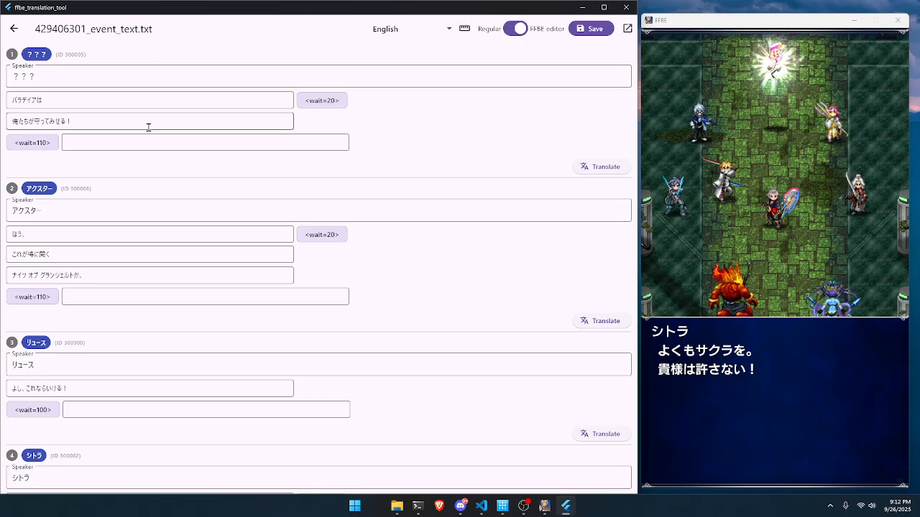
pyautogui.scroll(-3, 429, 239)
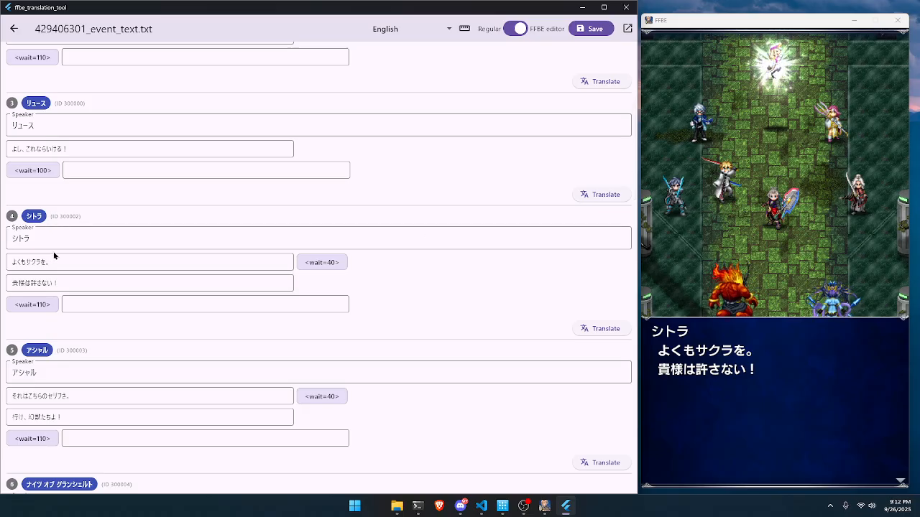
pyautogui.scroll(-1, 53, 254)
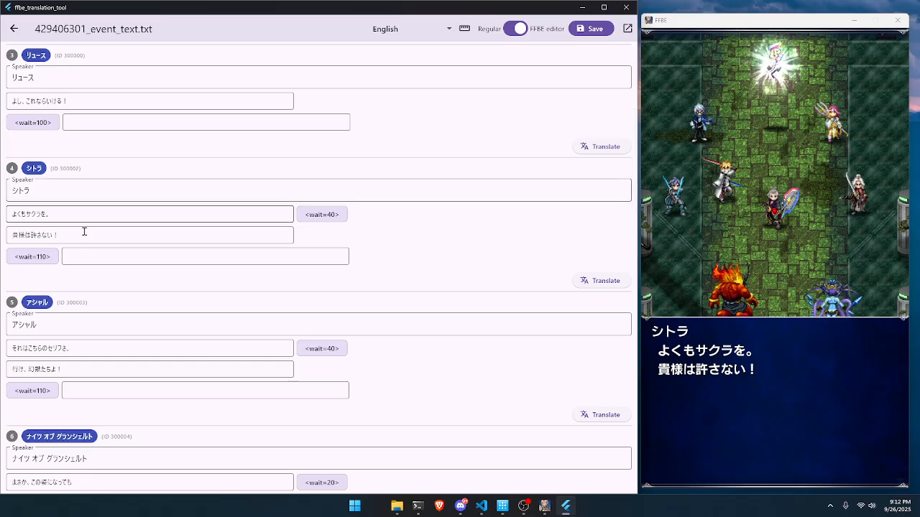
pyautogui.moveTo(92, 218); pyautogui.dragTo(2, 222)
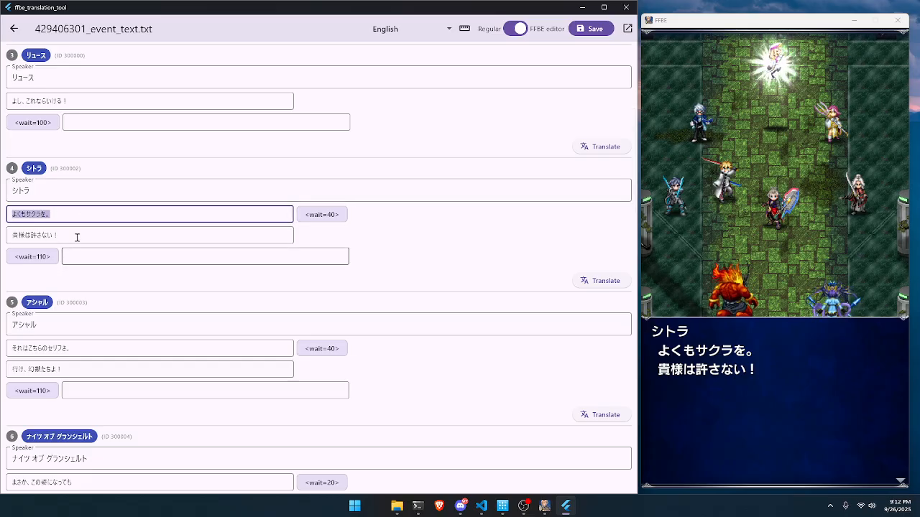
pyautogui.click(81, 192)
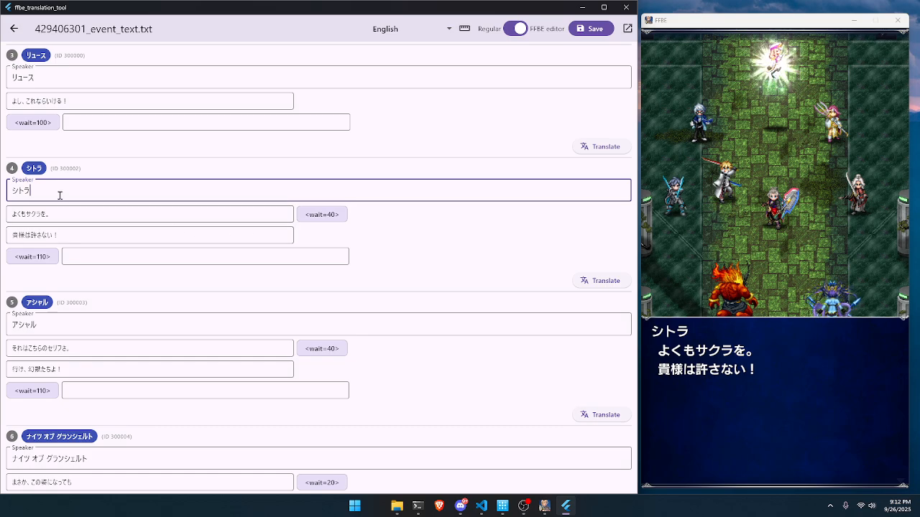
pyautogui.moveTo(27, 190); pyautogui.dragTo(10, 189)
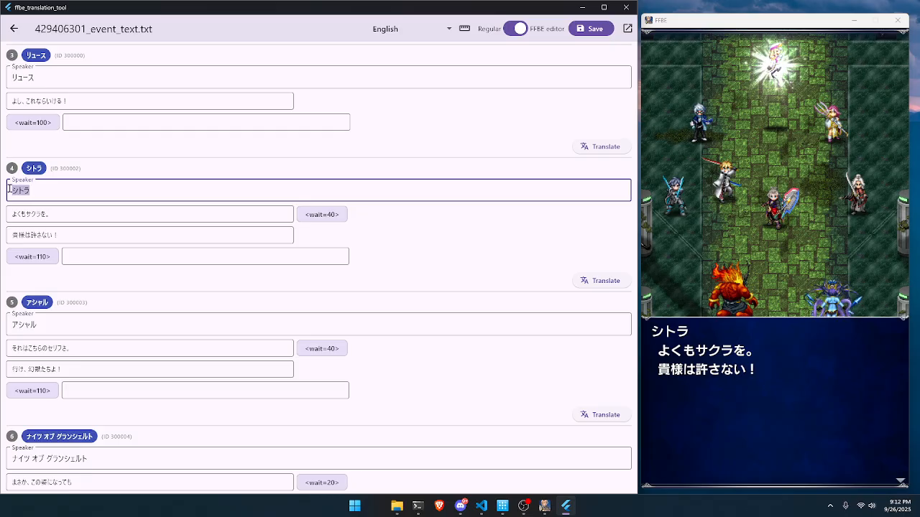
# Step: Replace the speaker name of entry 6 with Knights of Grandshelt and view the translation language options, keeping English
pyautogui.scroll(-3, 137, 240)
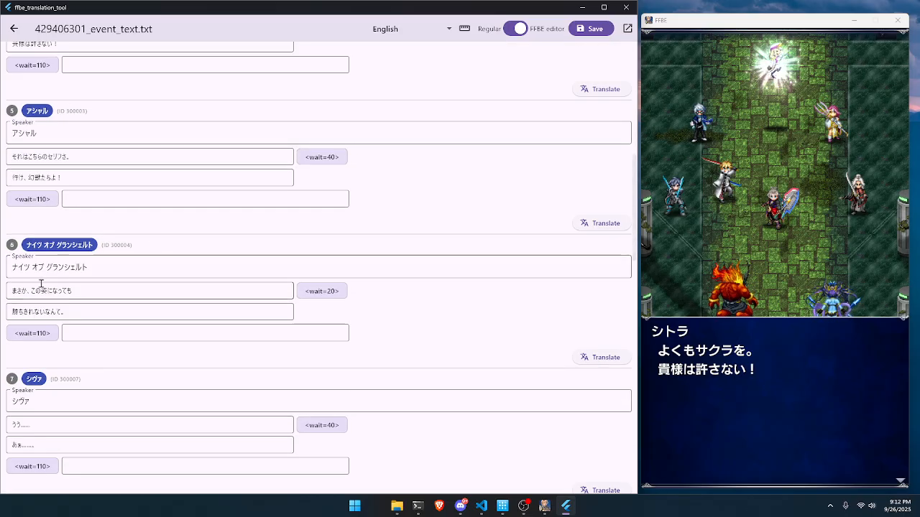
pyautogui.click(115, 270)
pyautogui.moveTo(115, 271); pyautogui.dragTo(6, 263)
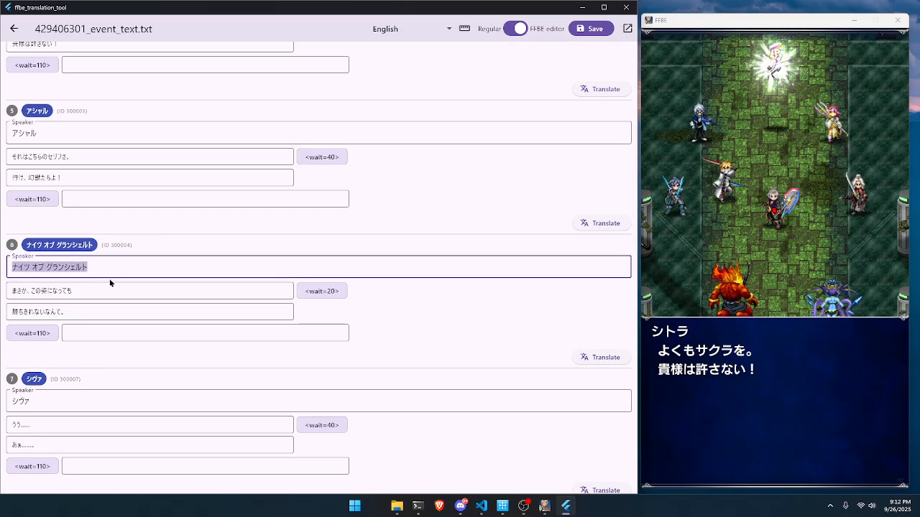
pyautogui.moveTo(122, 271); pyautogui.dragTo(7, 265)
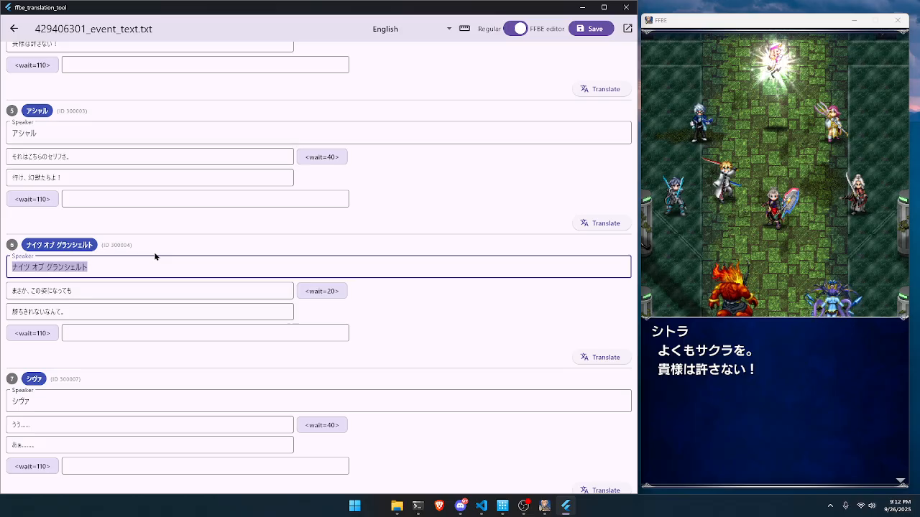
pyautogui.write('Knights of Grandshelt')
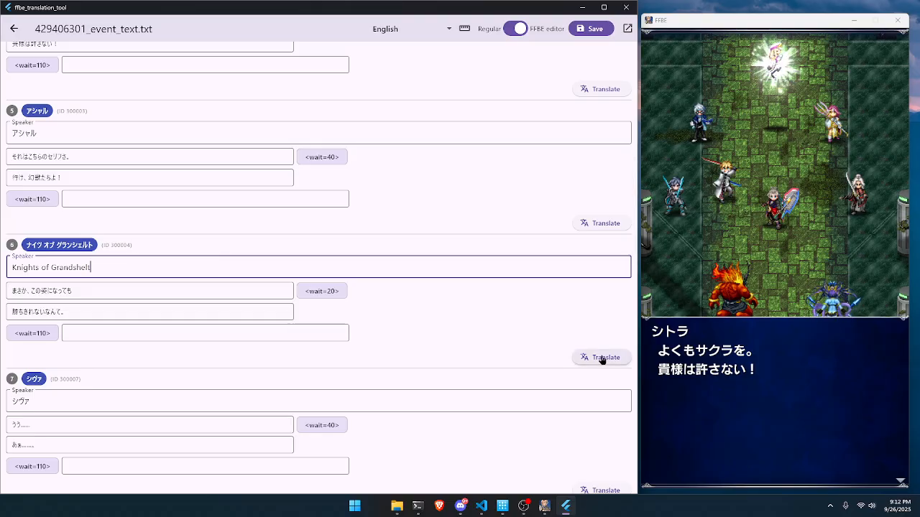
pyautogui.click(404, 30)
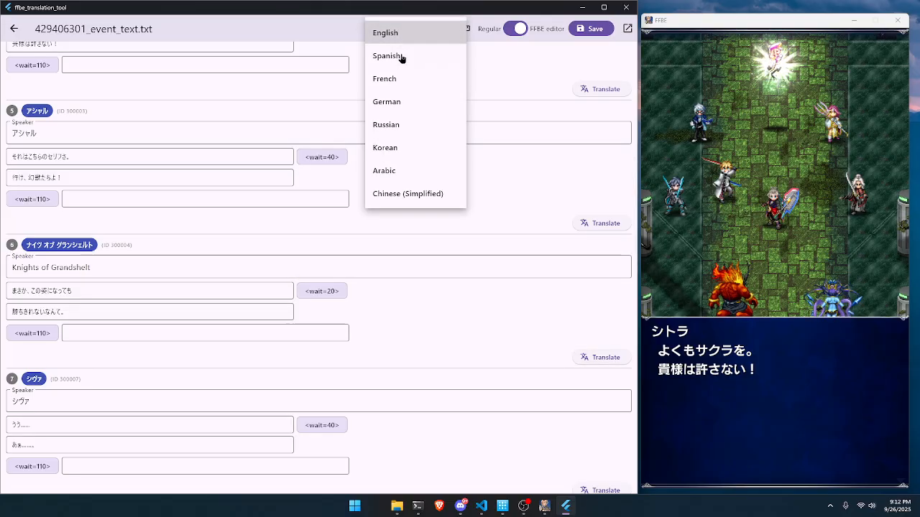
pyautogui.click(348, 29)
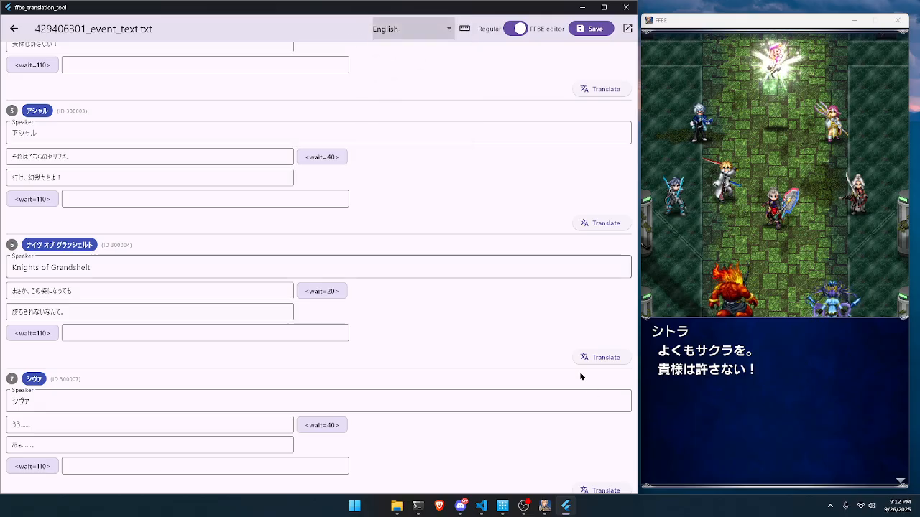
# Step: Machine-translate the dialogue lines of entry 6 into English and select each translated line for review
pyautogui.click(599, 360)
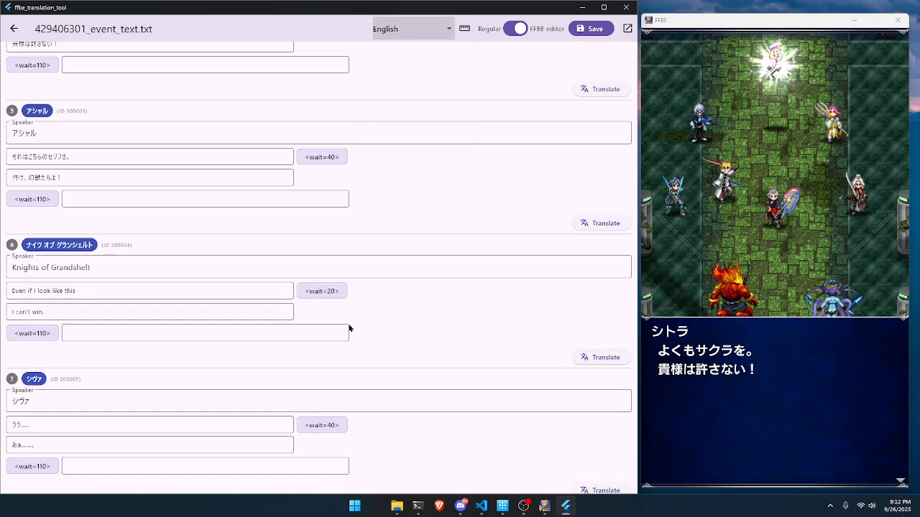
pyautogui.click(89, 294)
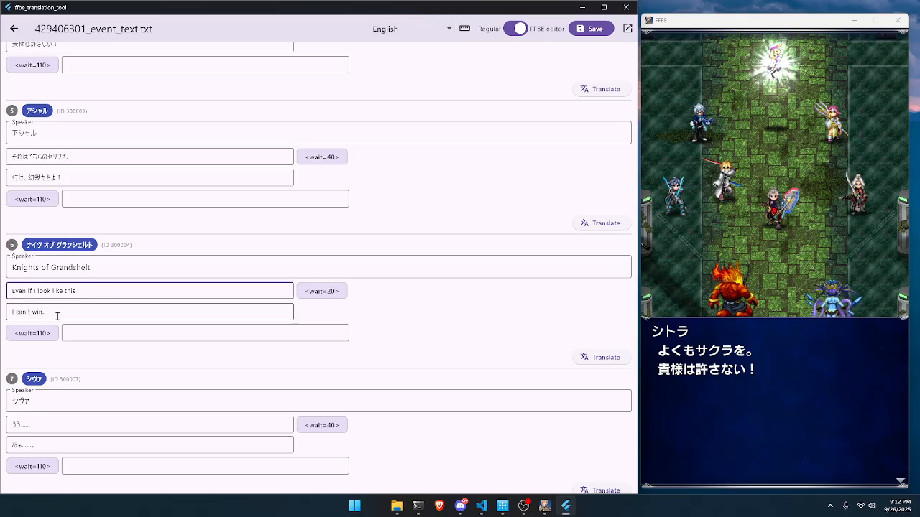
pyautogui.click(57, 317)
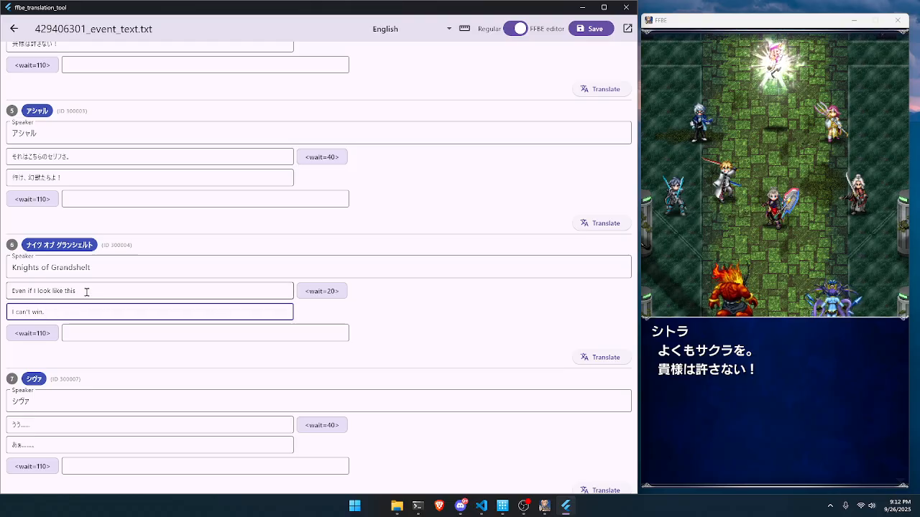
# Step: Rewrite entry 6's first dialogue line as "Even with this new power, I don't think I can win", clear its second line and save the file
pyautogui.moveTo(86, 291); pyautogui.dragTo(11, 293)
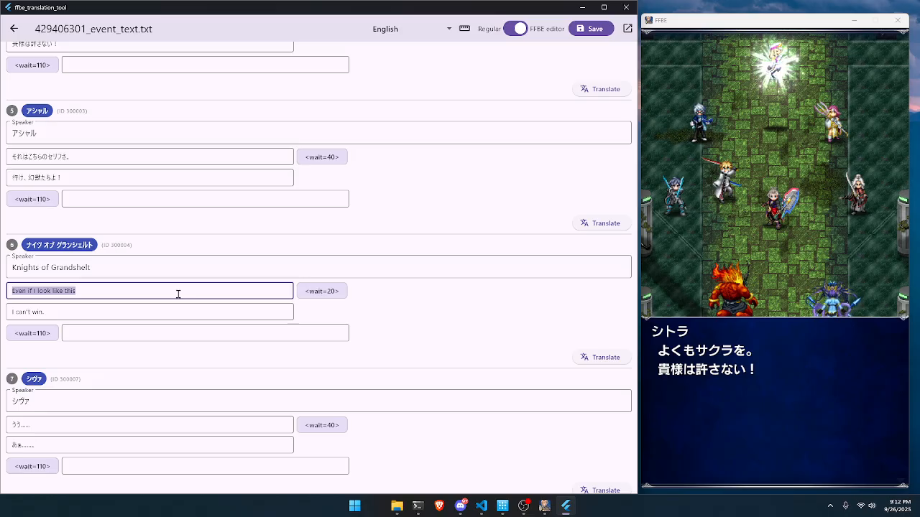
pyautogui.write('Eve')
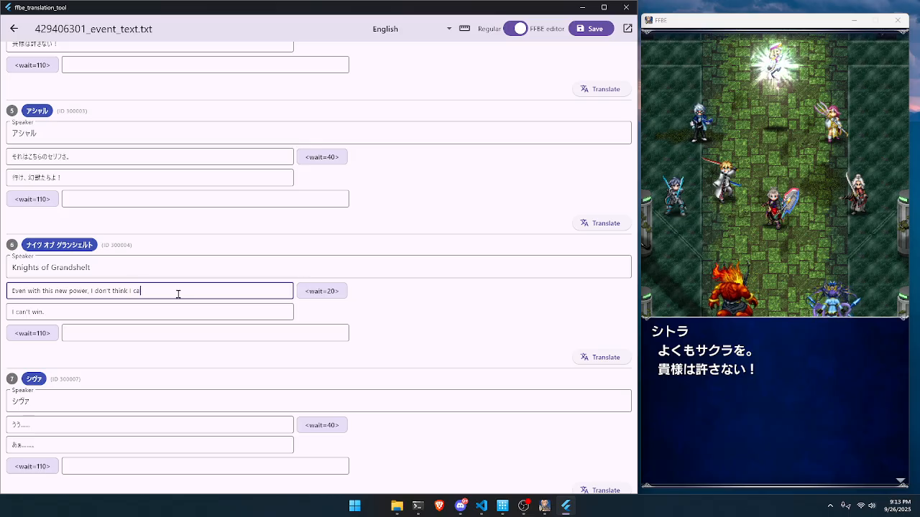
pyautogui.press('Tab')
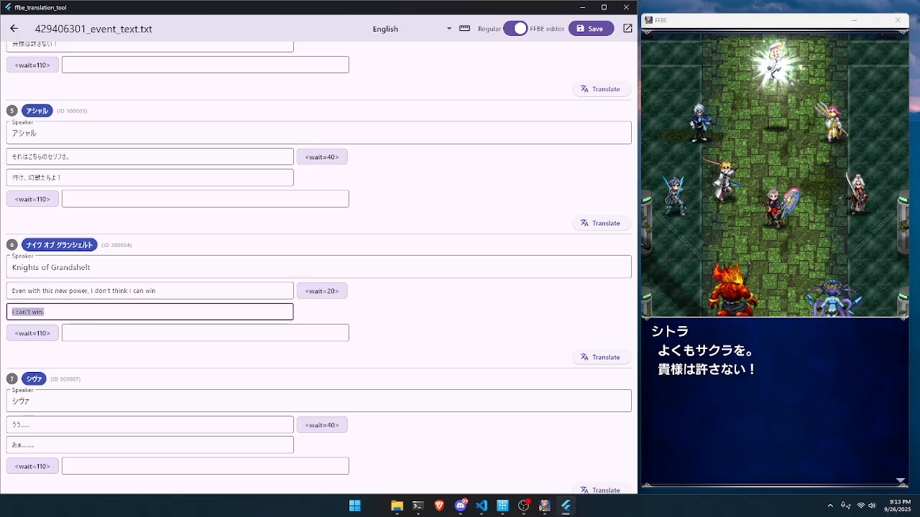
pyautogui.press('BackSpace')
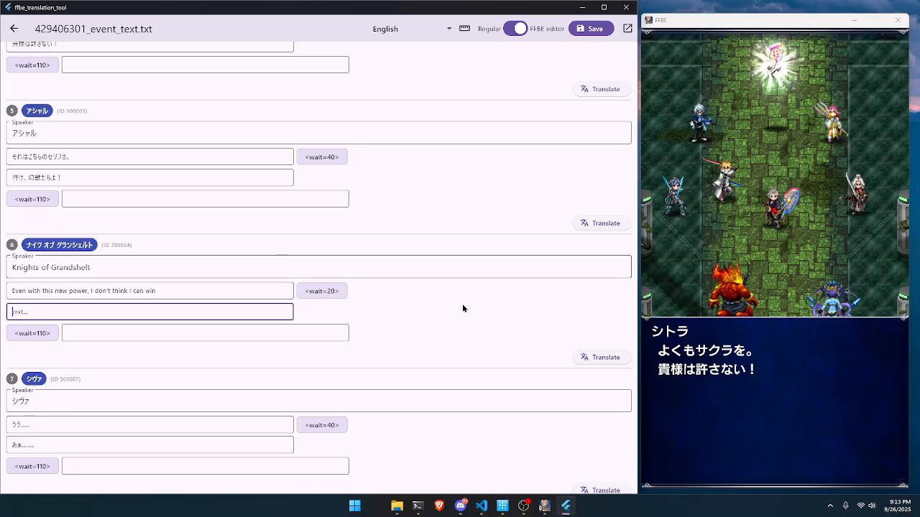
pyautogui.click(581, 29)
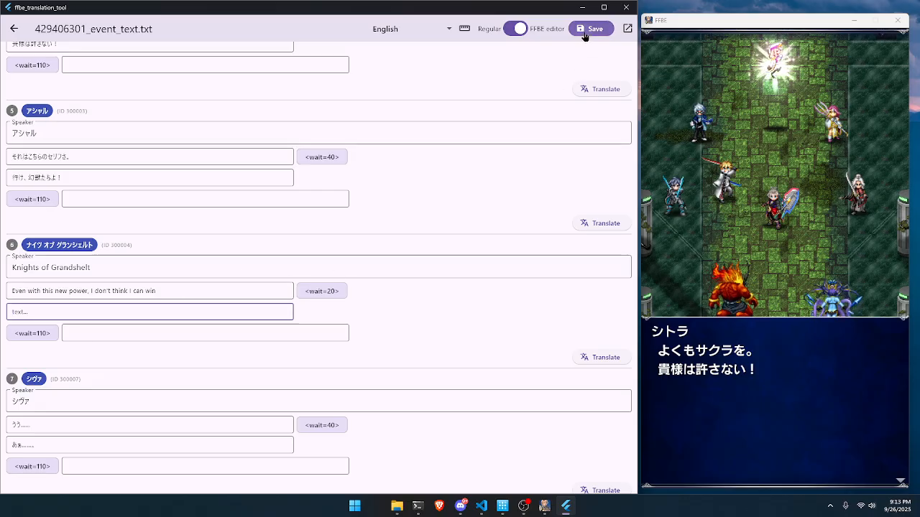
pyautogui.click(14, 28)
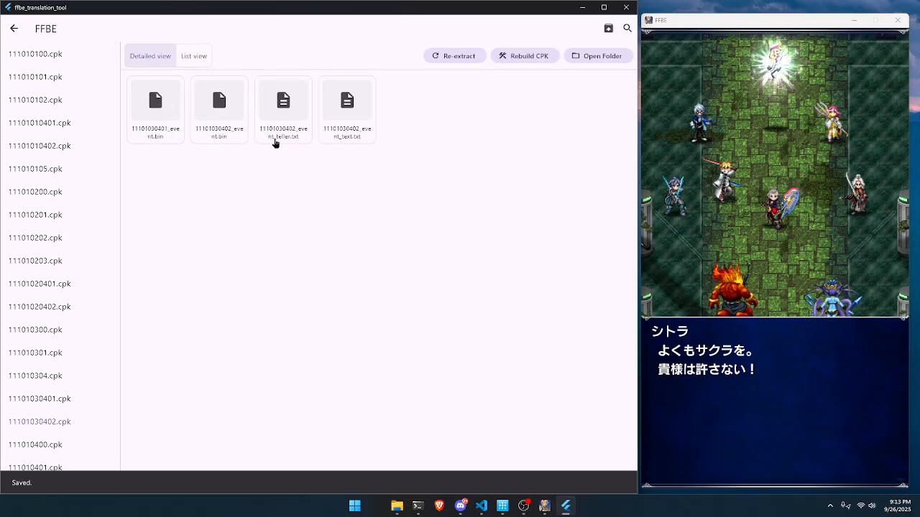
# Step: Find 429406301.cpk in the list of CPK files and reopen its 429406301_event_text.txt
pyautogui.click(274, 143)
pyautogui.click(13, 29)
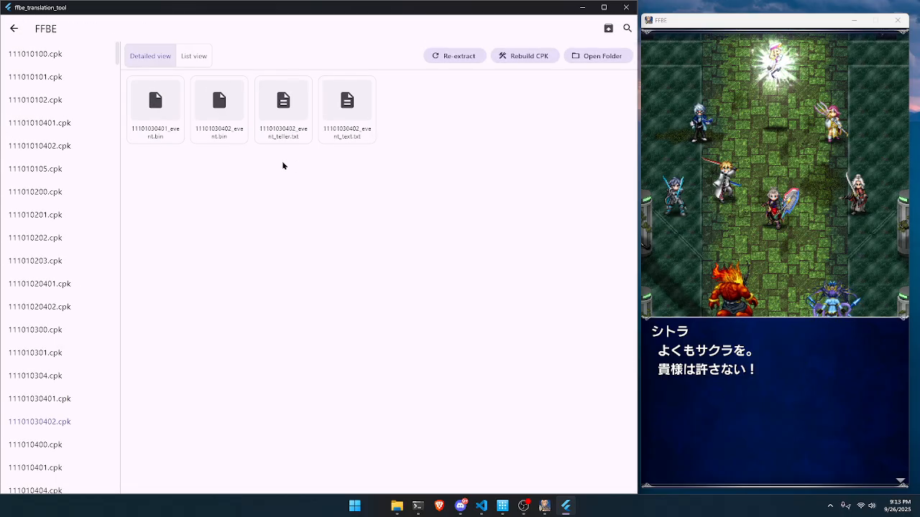
pyautogui.scroll(-10, 92, 227)
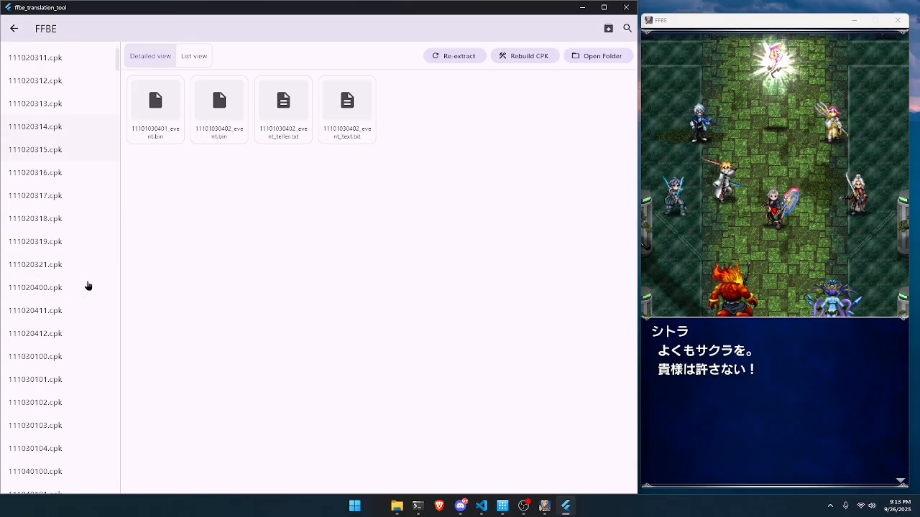
pyautogui.moveTo(119, 67); pyautogui.dragTo(118, 193)
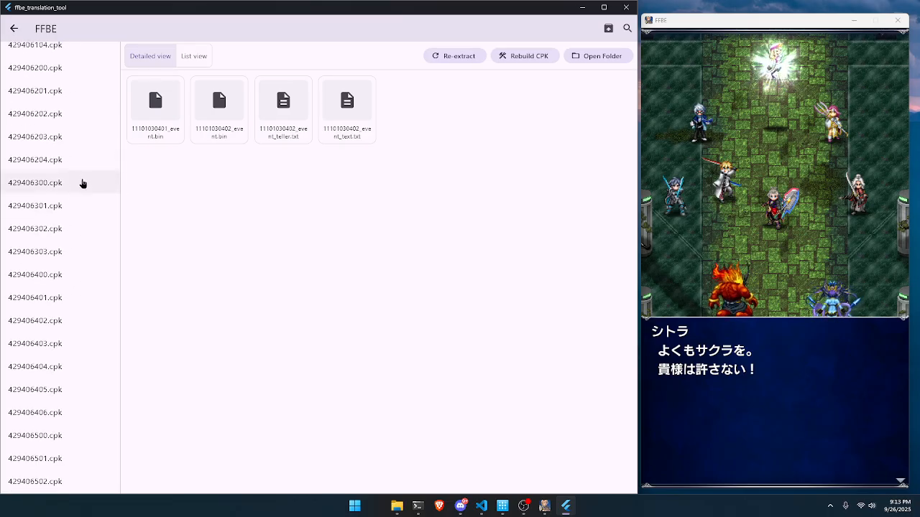
pyautogui.scroll(1, 82, 182)
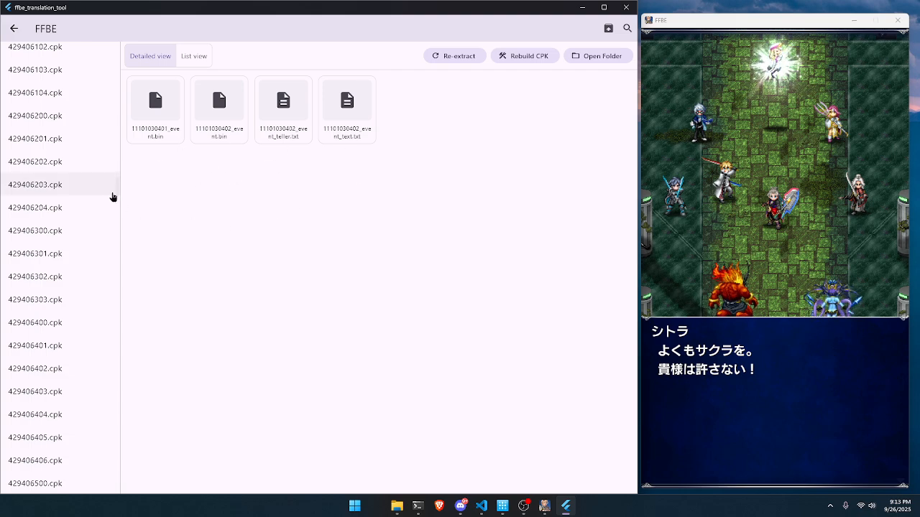
pyautogui.click(46, 258)
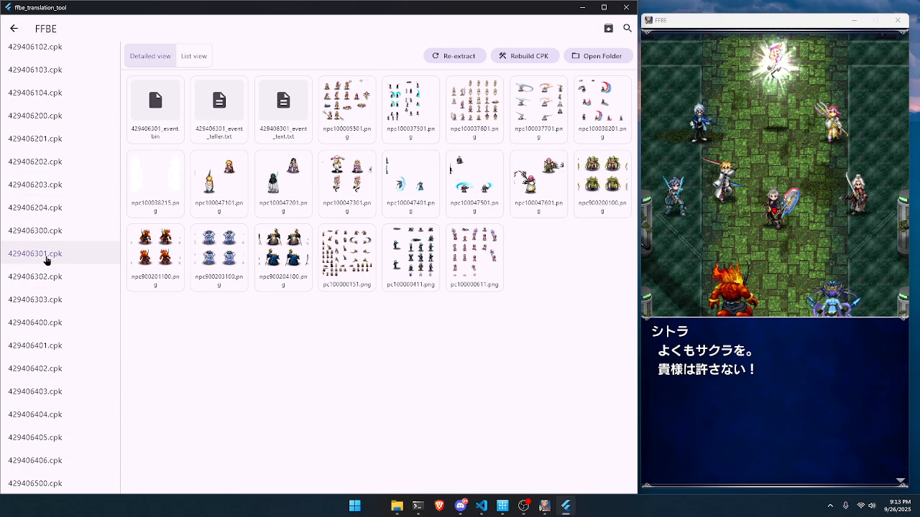
pyautogui.click(286, 129)
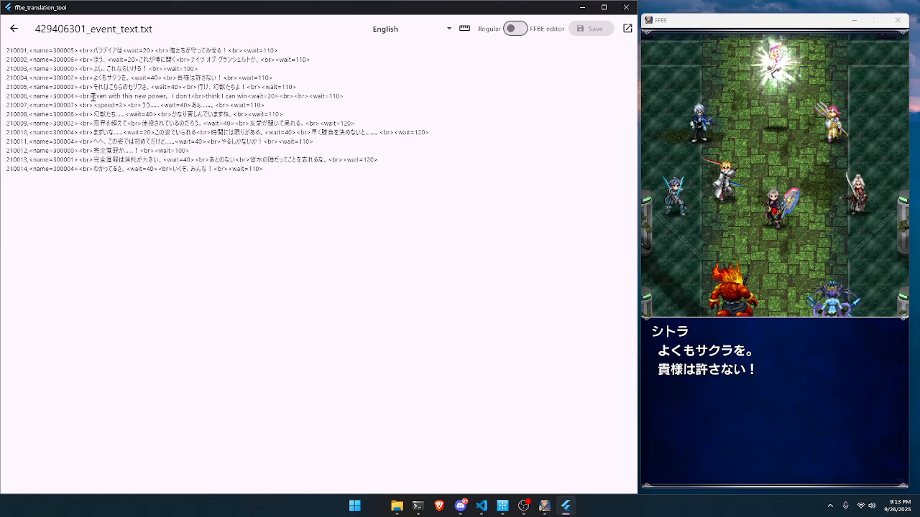
# Step: Examine the English dialogue in line 210006 and the line IDs of the raw event text
pyautogui.moveTo(93, 97); pyautogui.dragTo(203, 105)
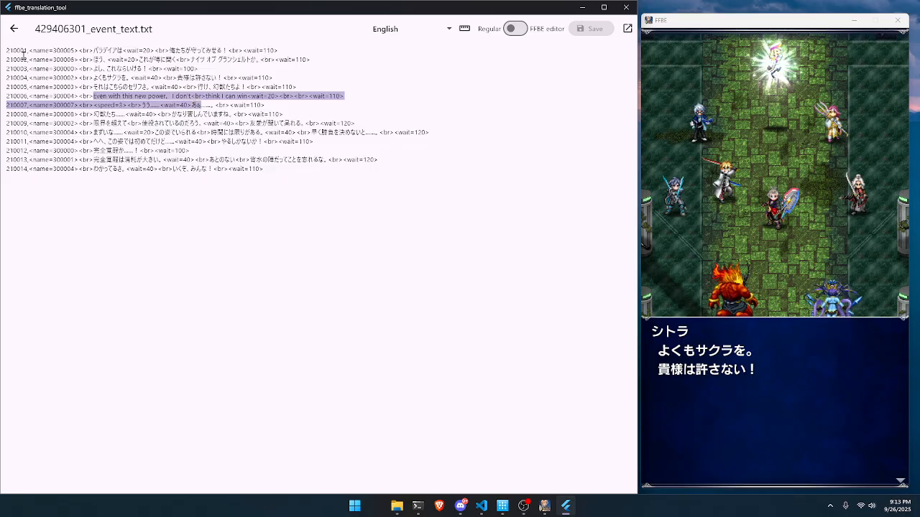
pyautogui.moveTo(7, 54); pyautogui.dragTo(27, 151)
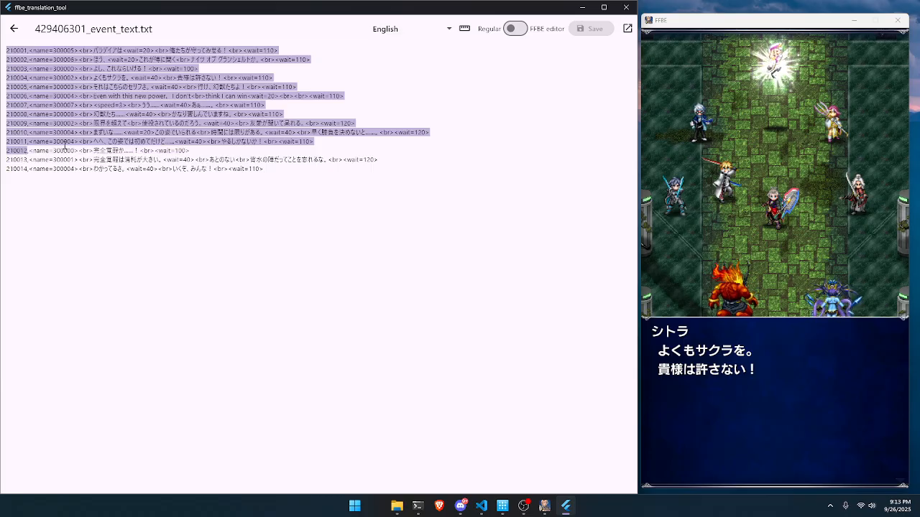
pyautogui.click(113, 168)
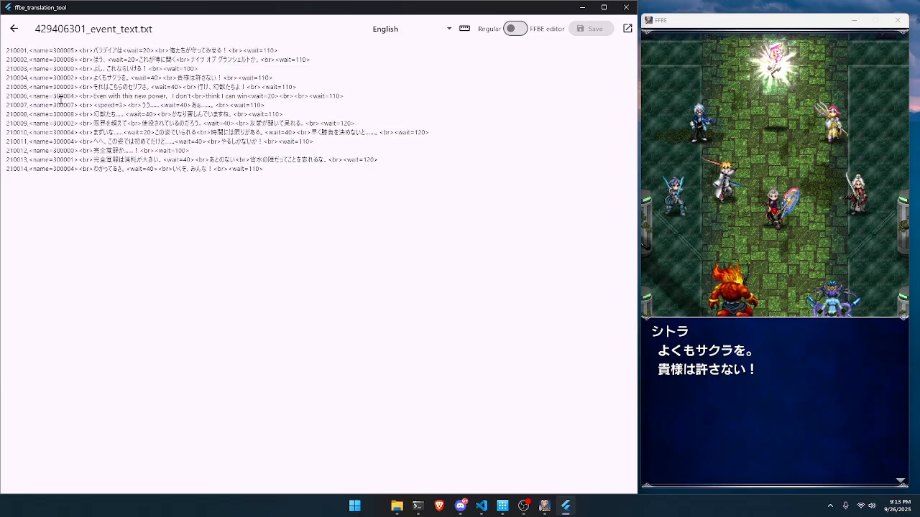
# Step: Open 429406301_event_teller.txt and check the speaker name stored under ID 300004
pyautogui.click(14, 28)
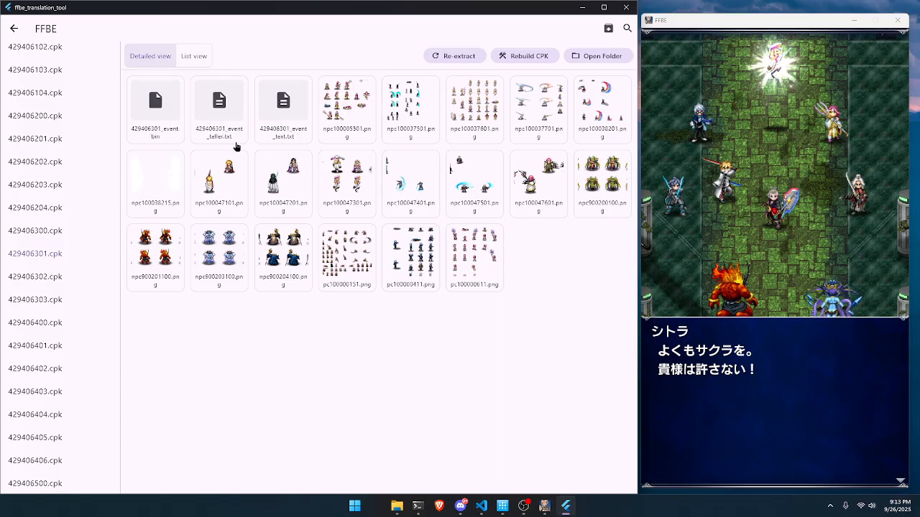
pyautogui.click(214, 136)
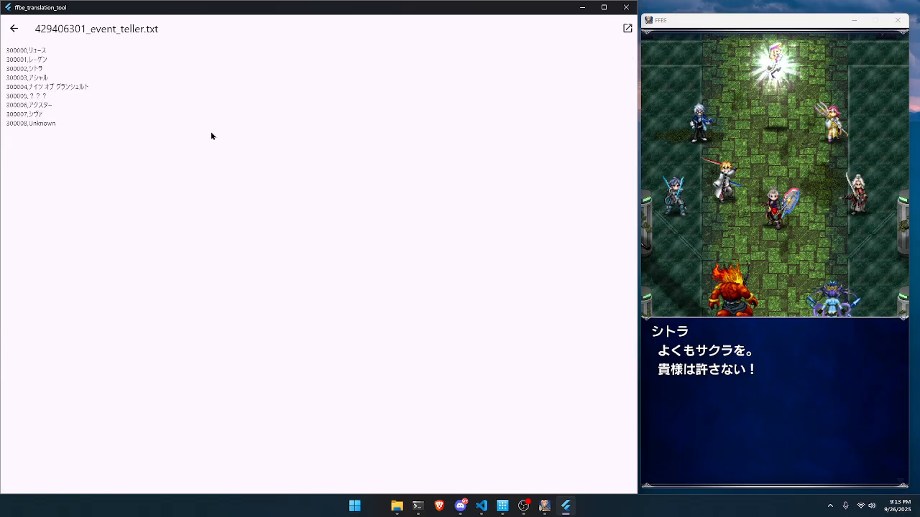
pyautogui.moveTo(38, 91); pyautogui.dragTo(76, 89)
pyautogui.click(13, 29)
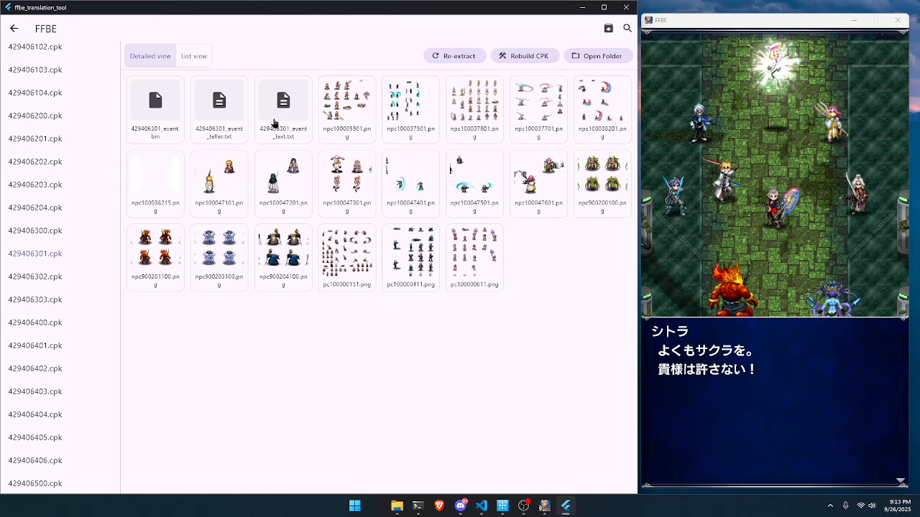
# Step: Reopen 429406301_event_text.txt in the FFBE editor, set the speaker of entry 6 to Knights of Grandshelt and save
pyautogui.click(279, 135)
pyautogui.click(516, 28)
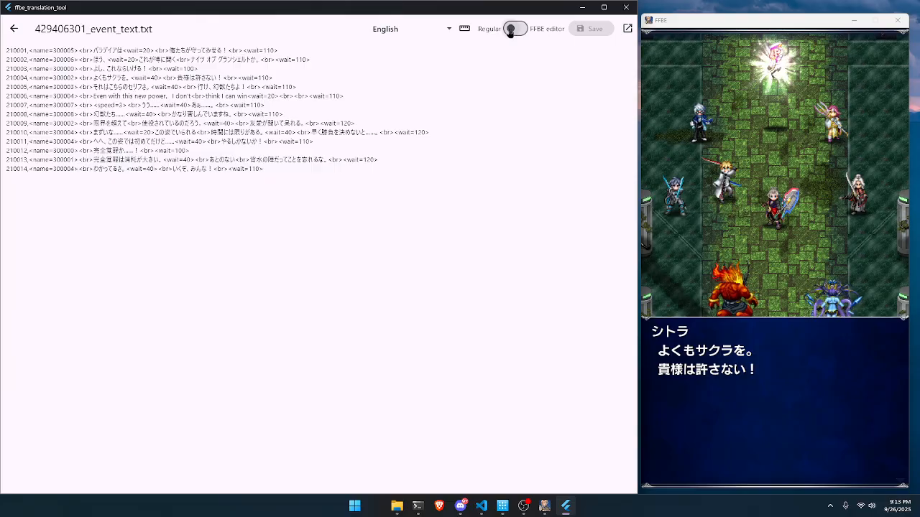
pyautogui.scroll(-10, 317, 174)
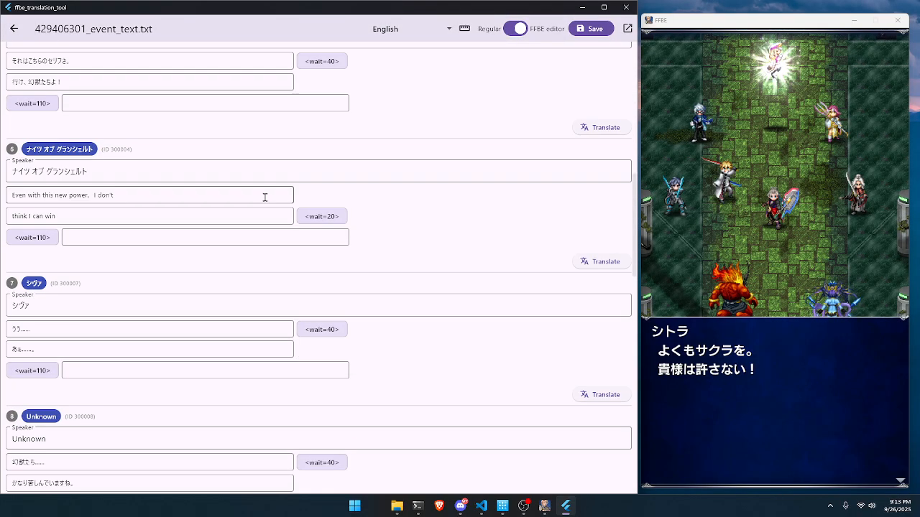
pyautogui.click(141, 172)
pyautogui.hotkey('ctrl', 'a')
pyautogui.write('Kn')
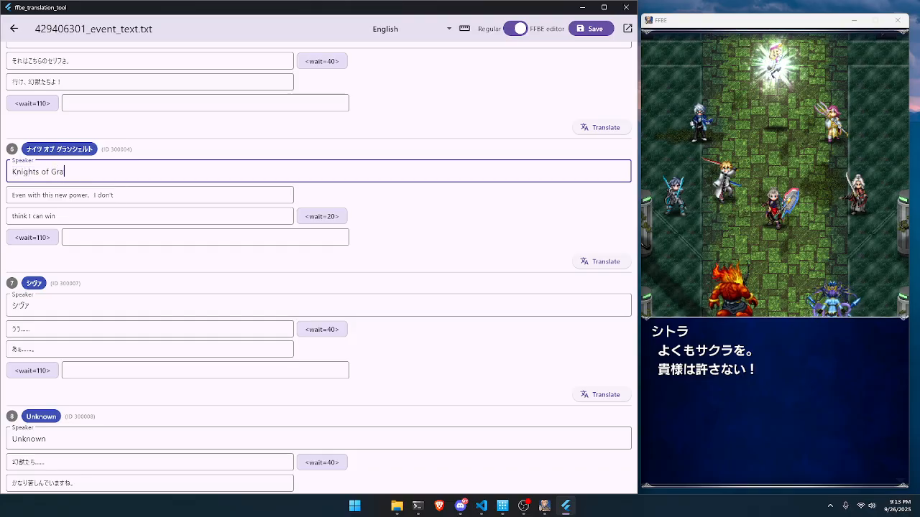
pyautogui.click(590, 29)
pyautogui.click(14, 29)
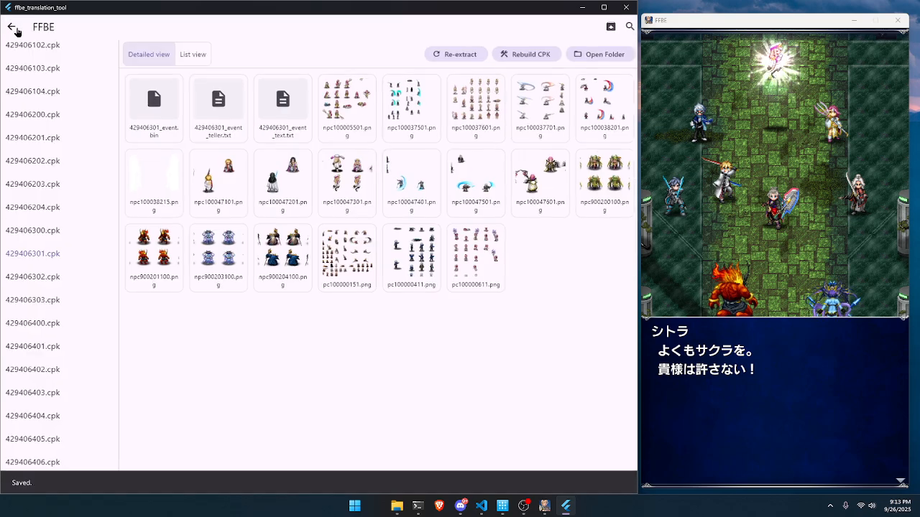
# Step: Check the raw text of 429406301_event_text.txt, and check the speaker name of ID 300004 in 429406301_event_teller.txt
pyautogui.click(58, 264)
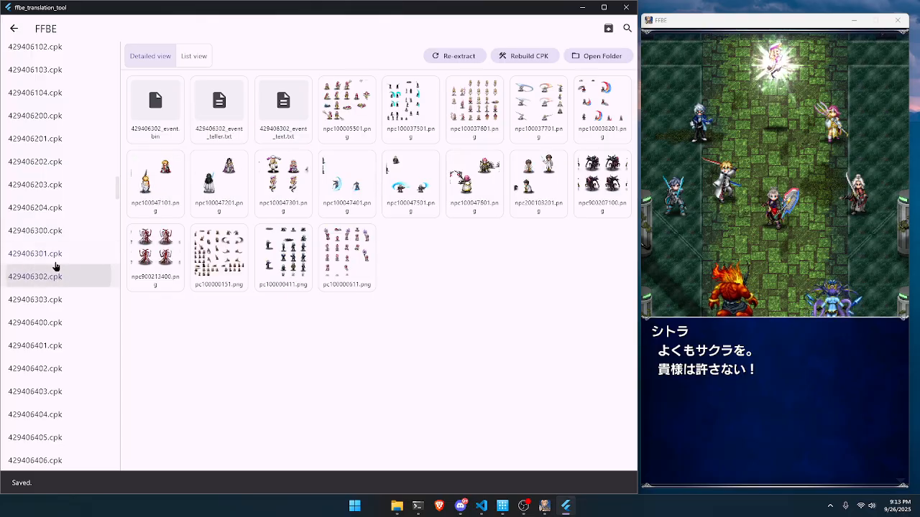
pyautogui.click(271, 100)
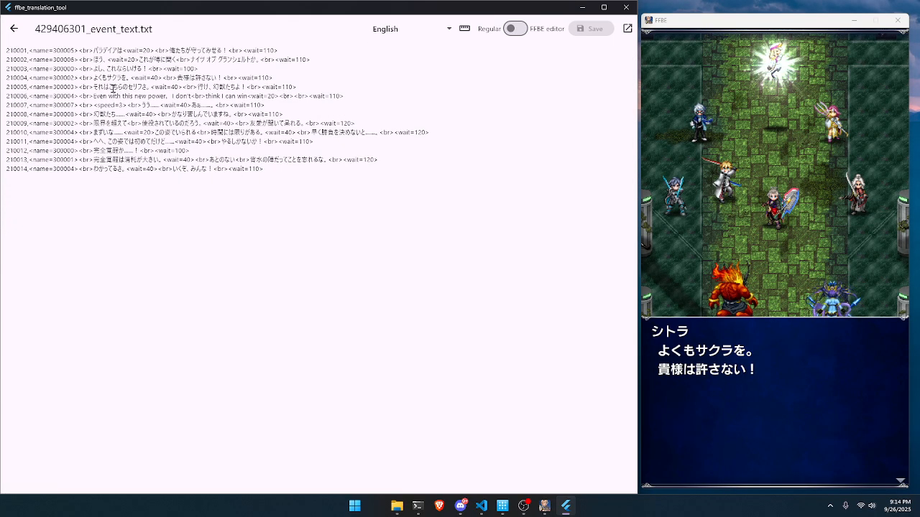
pyautogui.click(14, 29)
pyautogui.click(184, 127)
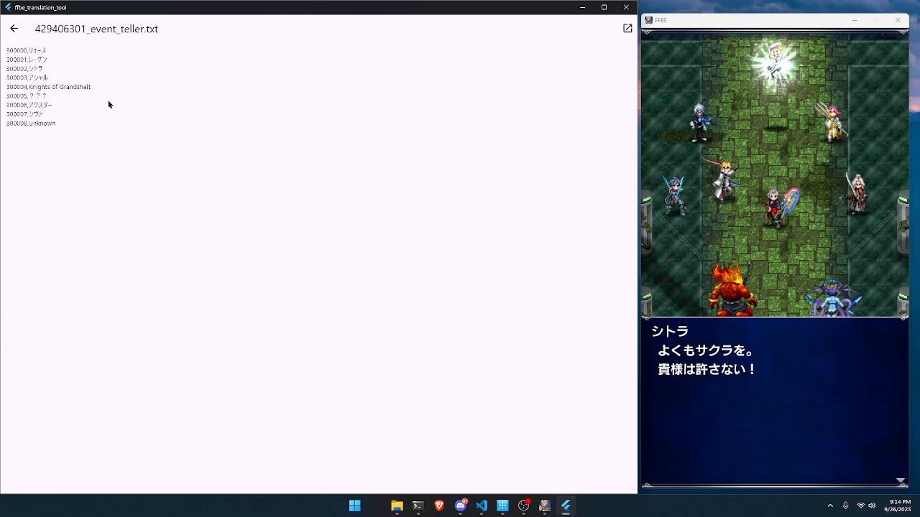
pyautogui.moveTo(34, 86); pyautogui.dragTo(81, 87)
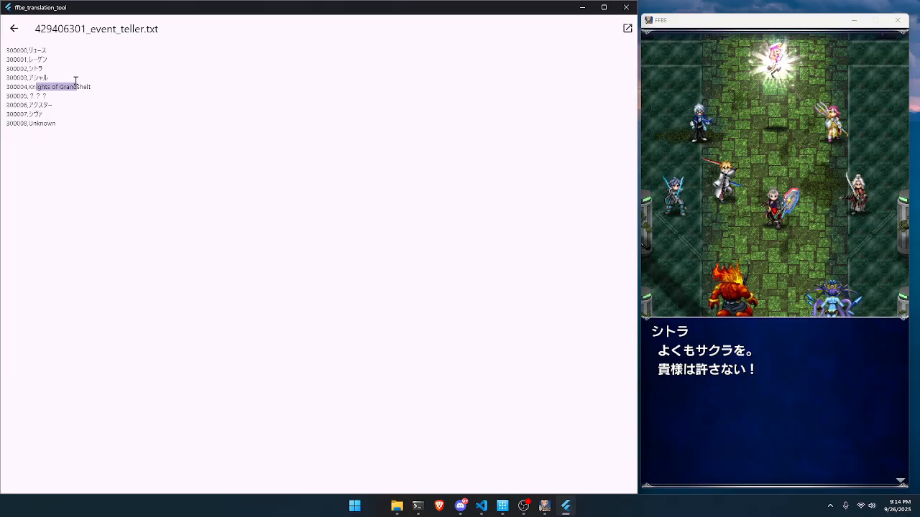
pyautogui.click(92, 92)
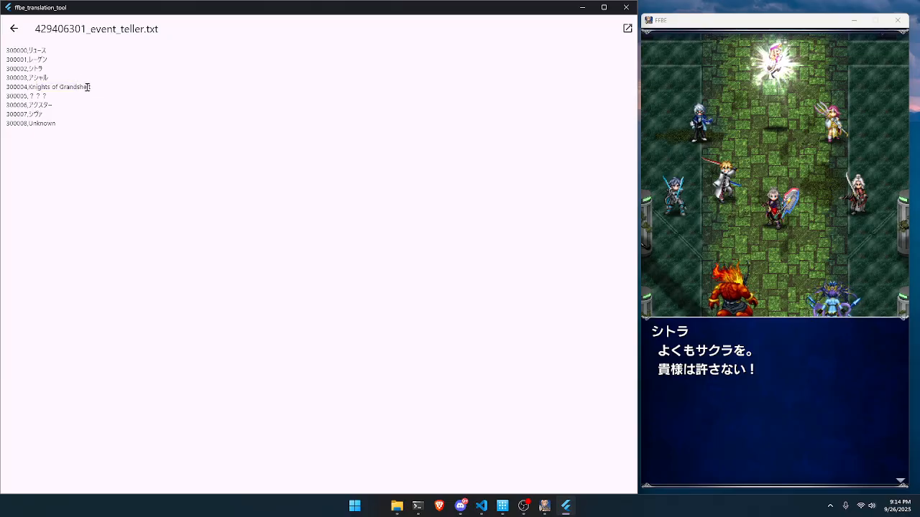
pyautogui.moveTo(87, 87); pyautogui.dragTo(31, 87)
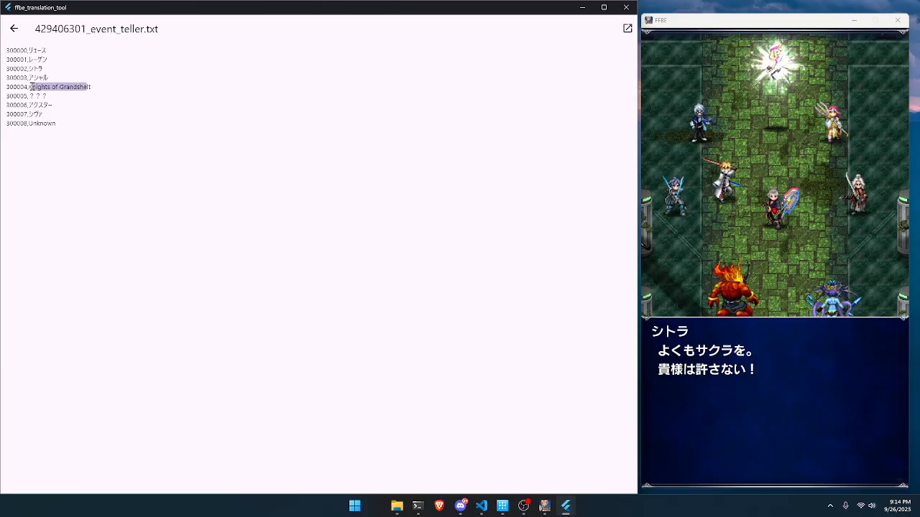
# Step: Reopen 429406301_event_text.txt in the FFBE editor and examine the speaker names of entries 6 and 11, which share ID 300004
pyautogui.click(13, 29)
pyautogui.click(286, 123)
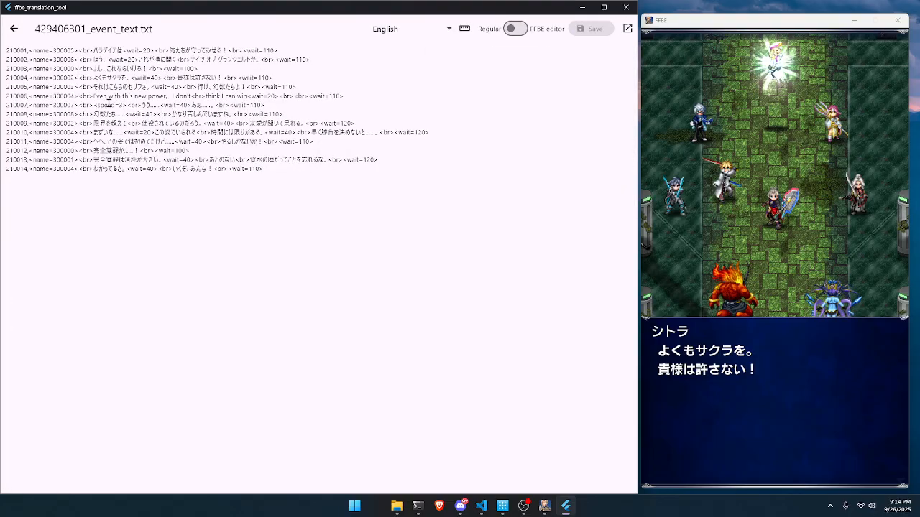
pyautogui.click(514, 29)
pyautogui.scroll(-3, 220, 162)
pyautogui.scroll(-2, 183, 164)
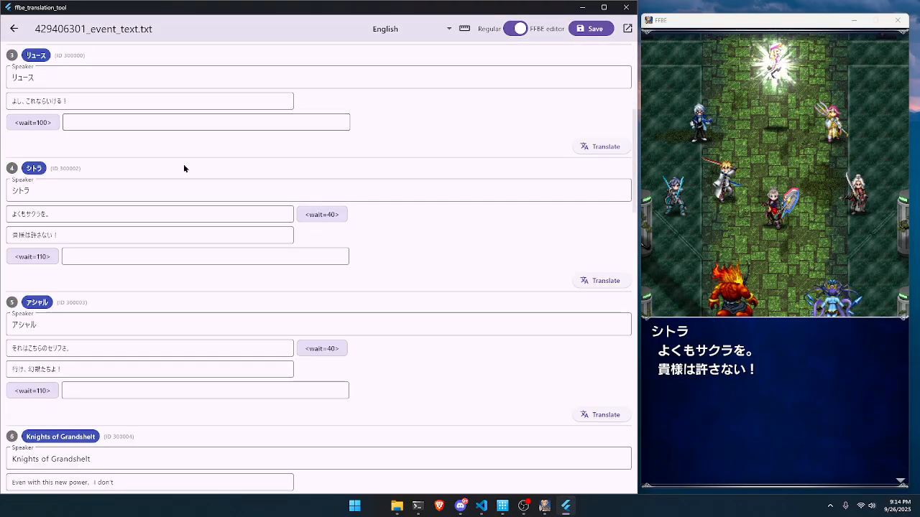
pyautogui.scroll(-1, 185, 162)
pyautogui.scroll(-10, 210, 181)
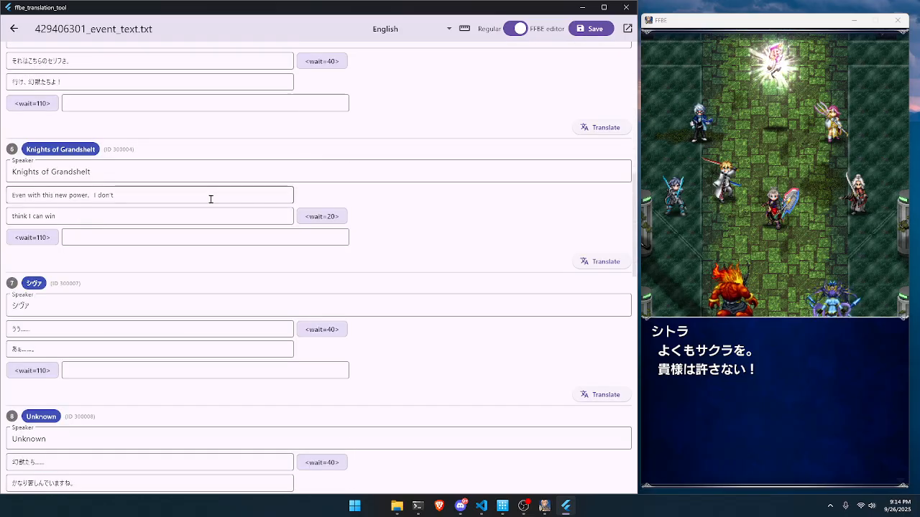
pyautogui.scroll(-8, 200, 212)
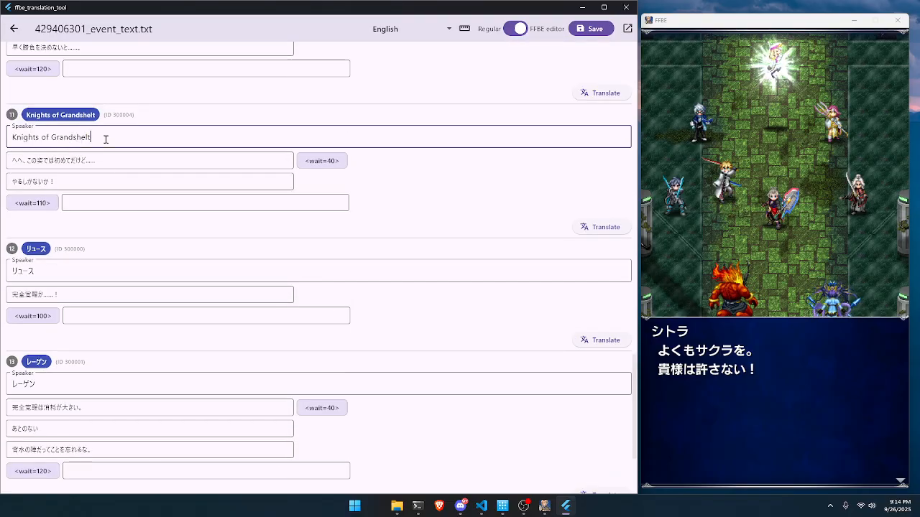
# Step: Check the speaker names of entries 11 and 14 against entry 6, and close 429406301_event_text.txt
pyautogui.moveTo(103, 138); pyautogui.dragTo(16, 138)
pyautogui.scroll(-3, 125, 183)
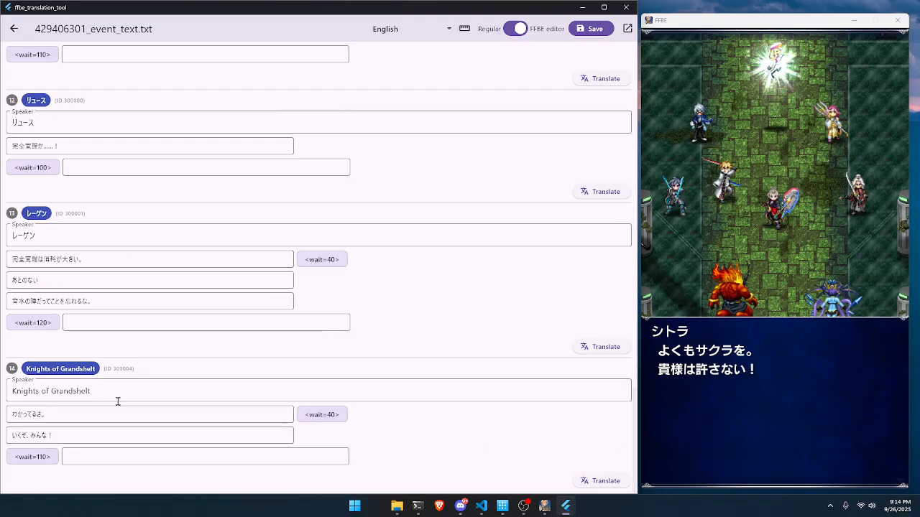
pyautogui.doubleClick(71, 391)
pyautogui.scroll(8, 212, 302)
pyautogui.scroll(8, 215, 302)
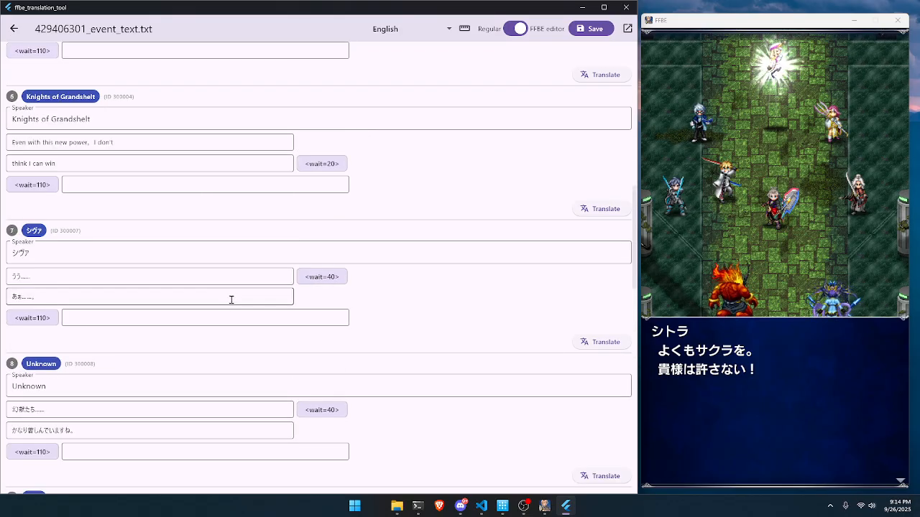
pyautogui.click(13, 29)
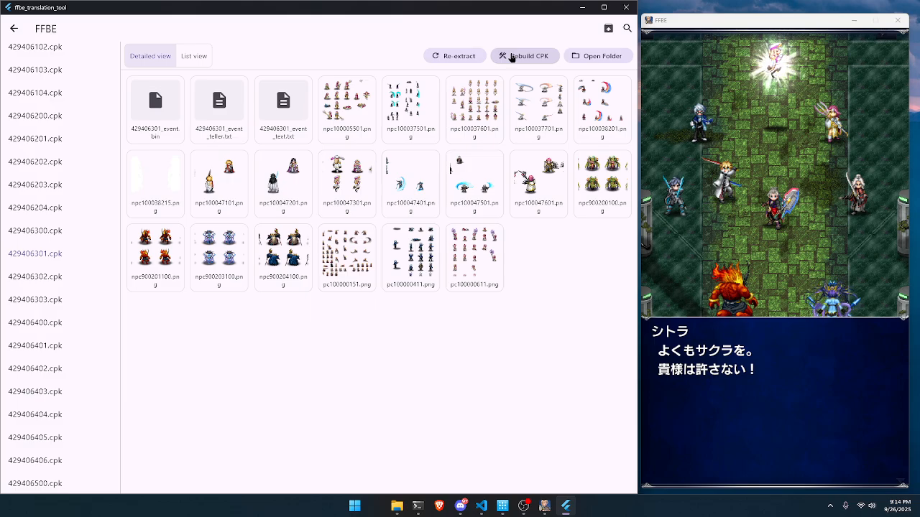
# Step: Open the rebuild options for 429406301.cpk and keep layla as the compression codec
pyautogui.press('ctrl')
pyautogui.press('ctrl')
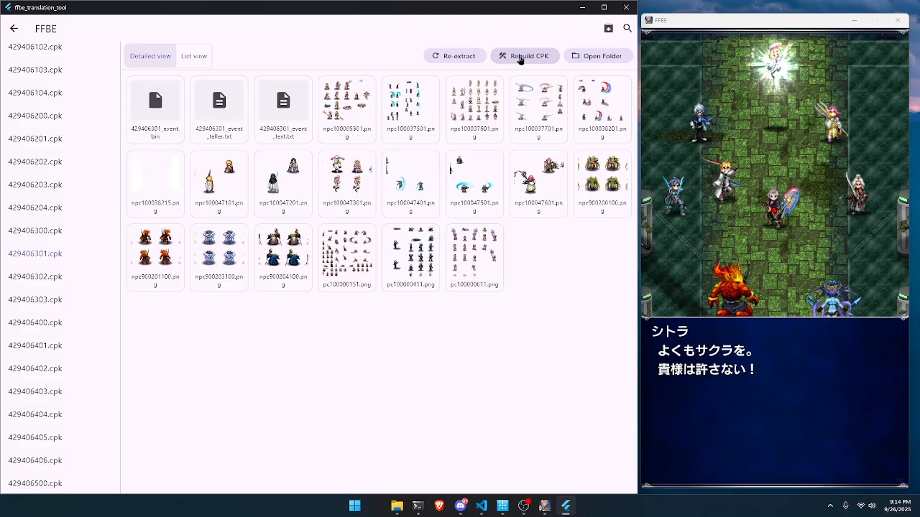
pyautogui.click(521, 59)
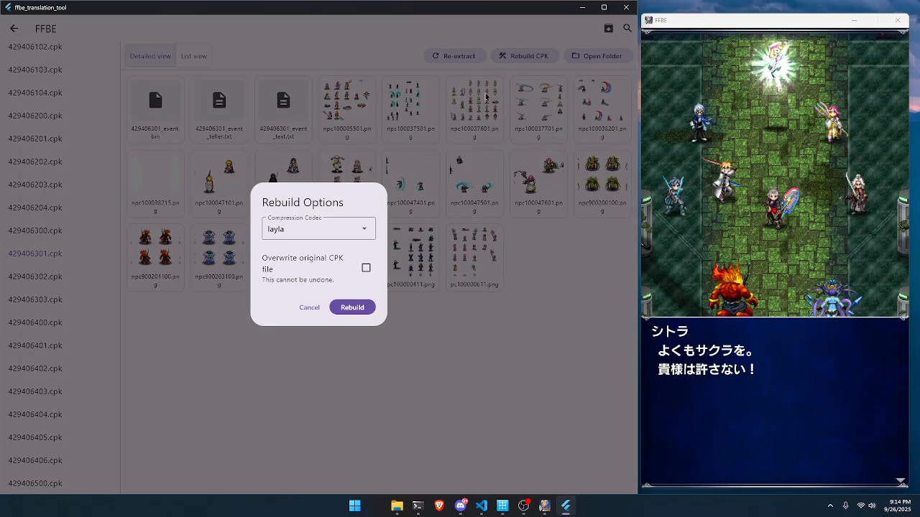
pyautogui.click(366, 225)
pyautogui.click(329, 229)
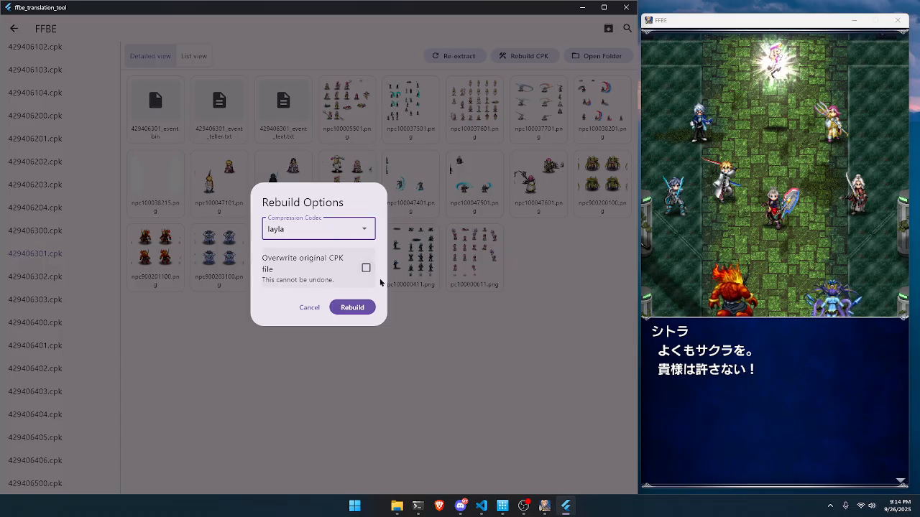
# Step: Advance the running story event in the FFBE game through the original Knights of Grandshelt line to see its Japanese dialogue
pyautogui.click(744, 384)
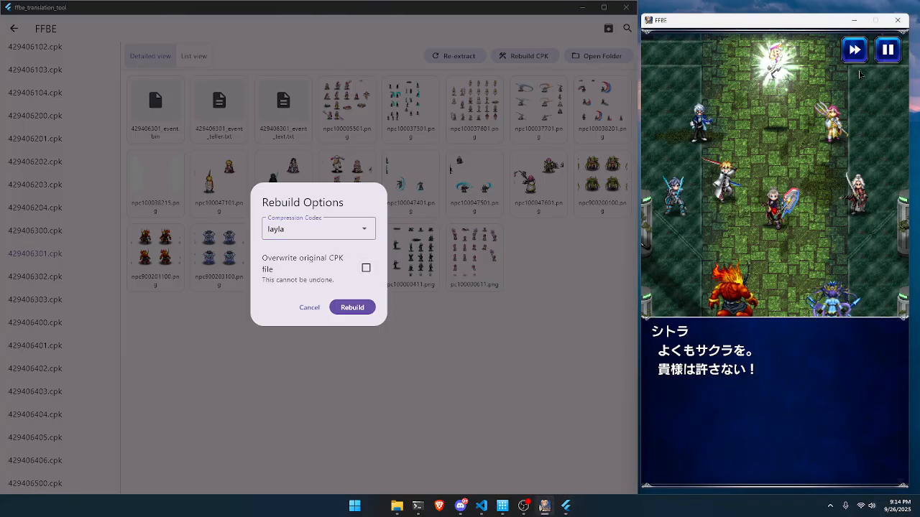
pyautogui.click(747, 389)
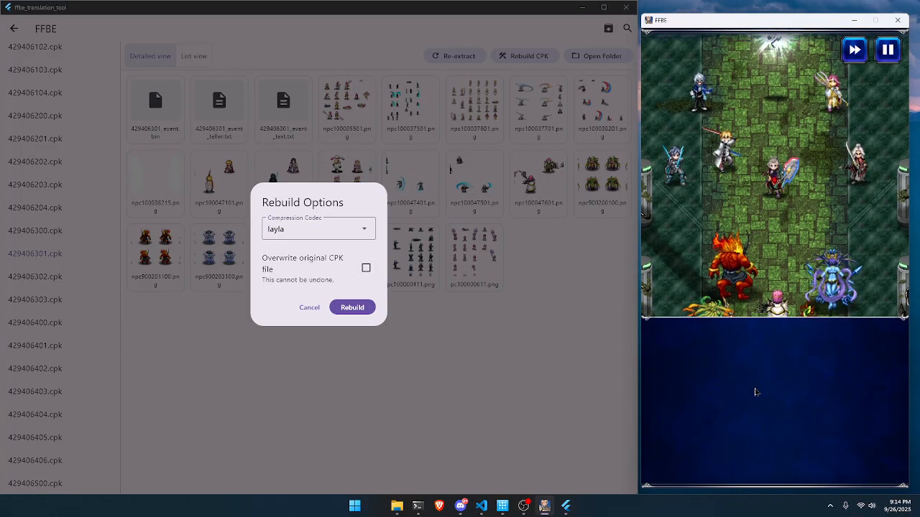
pyautogui.click(757, 392)
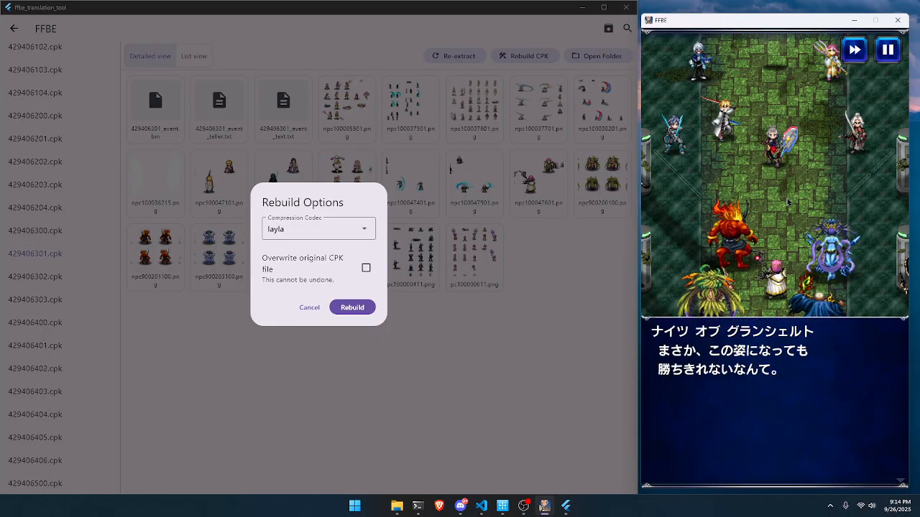
pyautogui.click(774, 388)
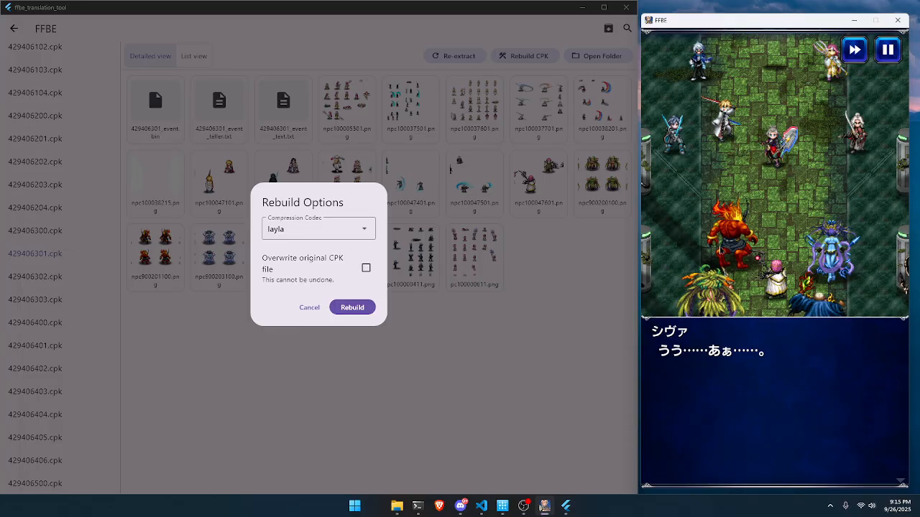
# Step: Skip out of the running story event in the game and rebuild 429406301.cpk, overwriting the original CPK file
pyautogui.click(886, 52)
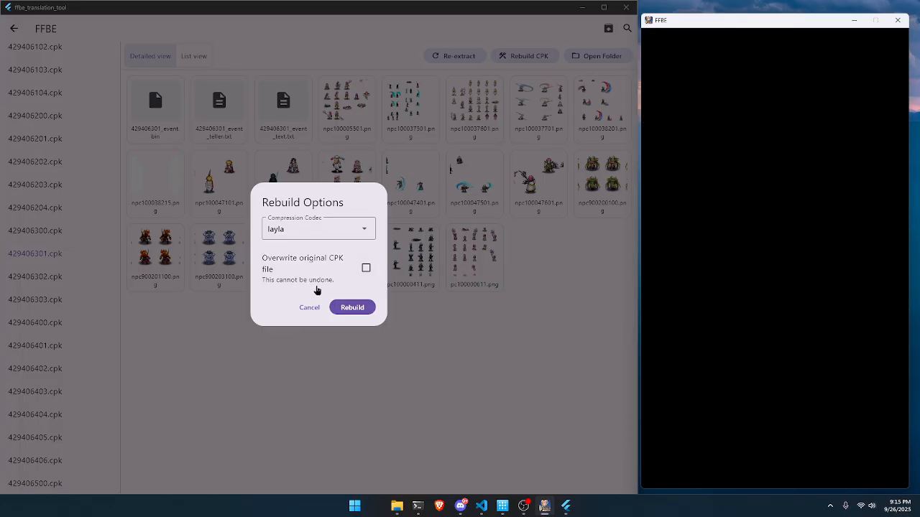
pyautogui.click(366, 268)
pyautogui.click(364, 307)
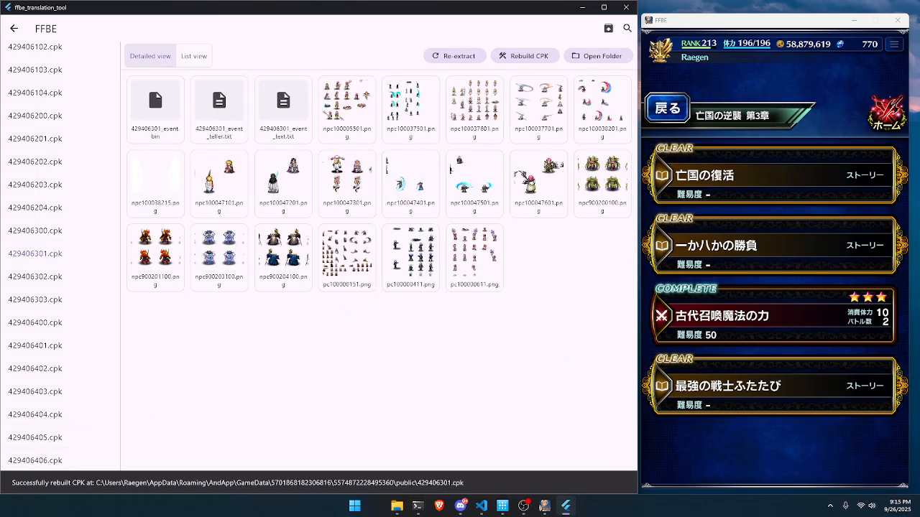
# Step: Replay the story 最強の戦士ふたたび in the FFBE game and advance the dialogue to the translated Knights of Grandshelt line
pyautogui.click(772, 404)
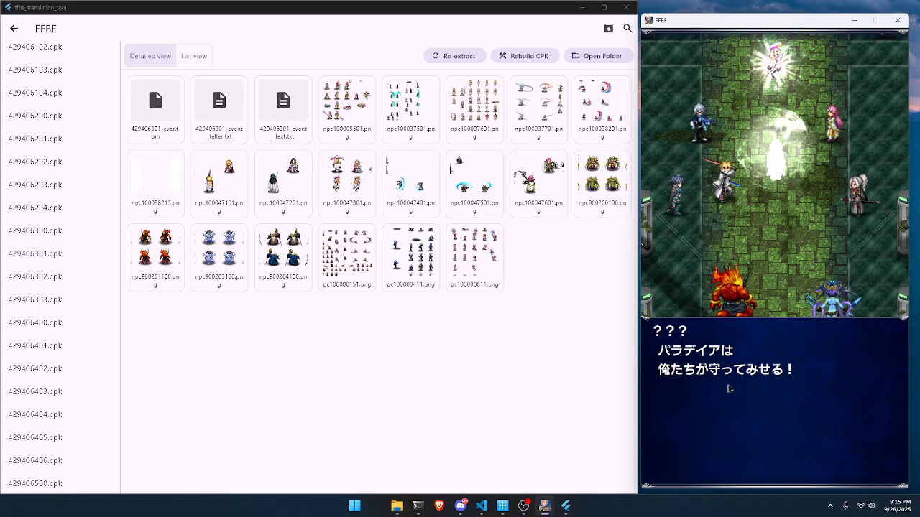
pyautogui.click(783, 396)
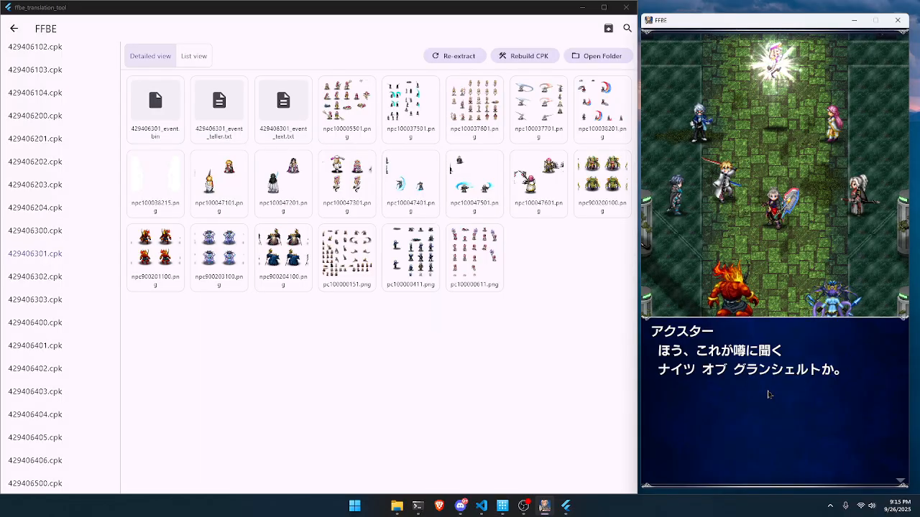
pyautogui.click(766, 392)
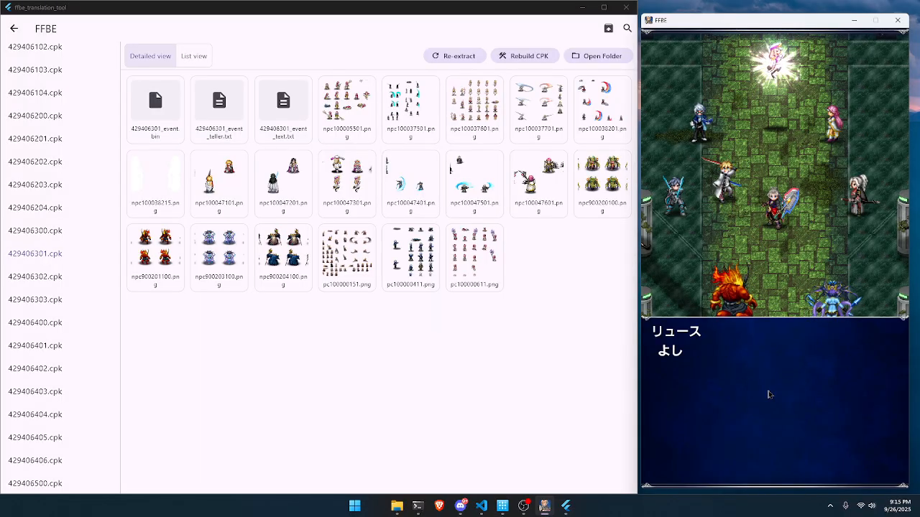
pyautogui.click(769, 394)
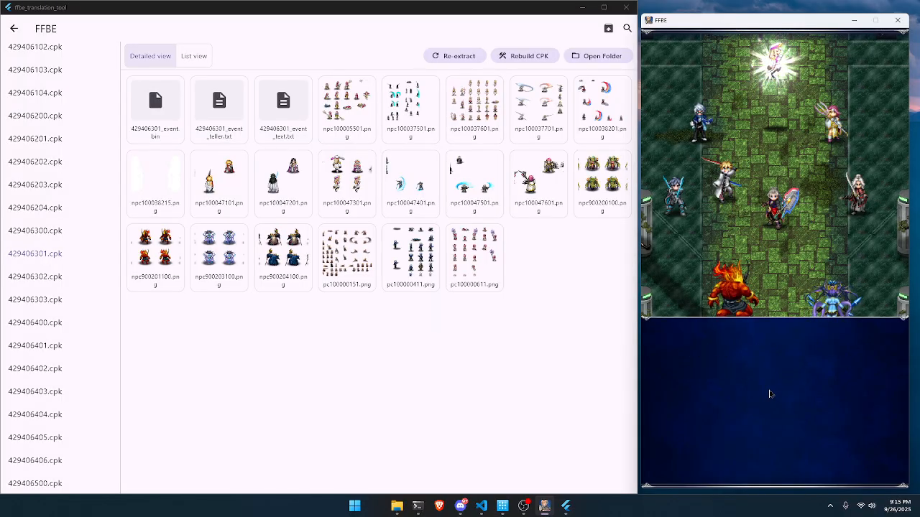
pyautogui.click(769, 395)
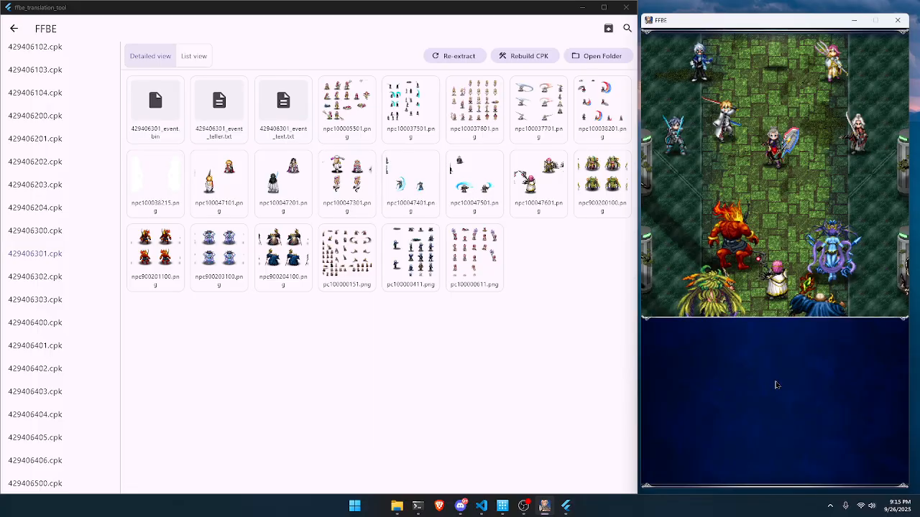
pyautogui.click(776, 384)
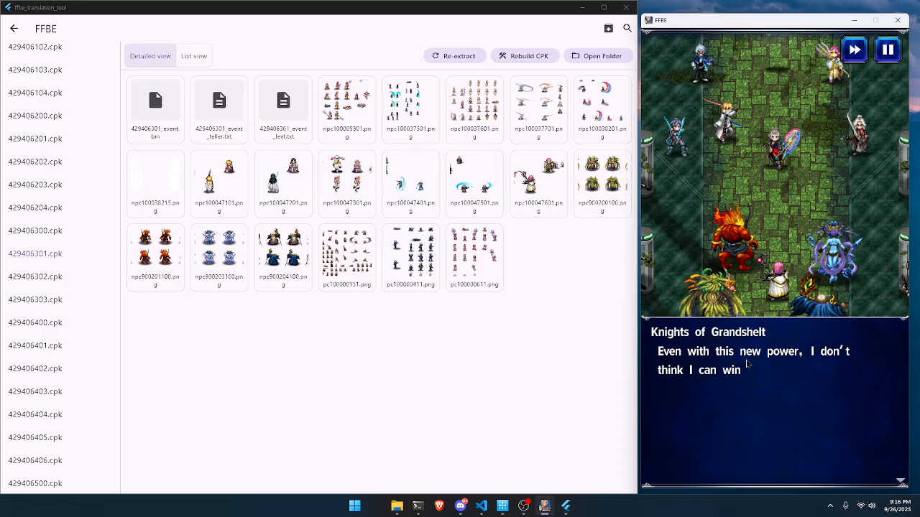
# Step: Reopen 429406301_event_text.txt in the FFBE editor and change the second dialogue line of entry 6 to "think I can win."
pyautogui.click(291, 135)
pyautogui.click(514, 29)
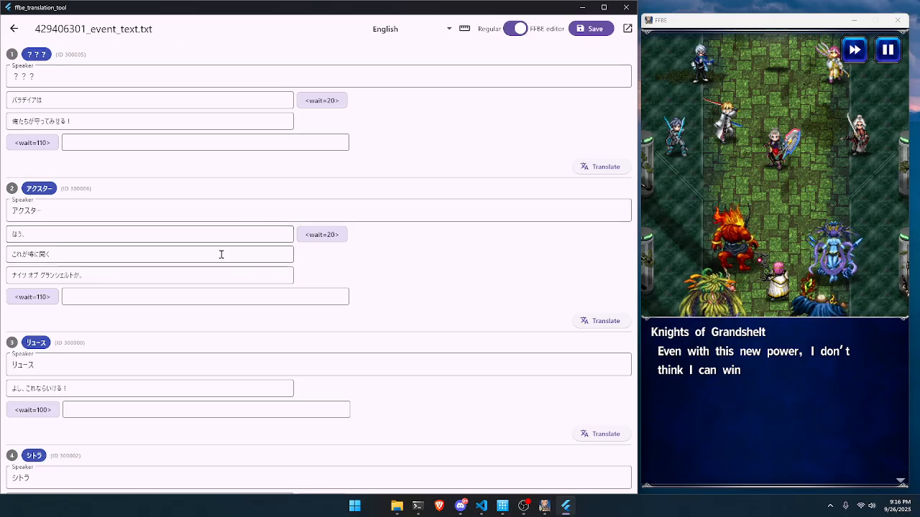
pyautogui.scroll(-8, 223, 263)
pyautogui.scroll(-6, 225, 270)
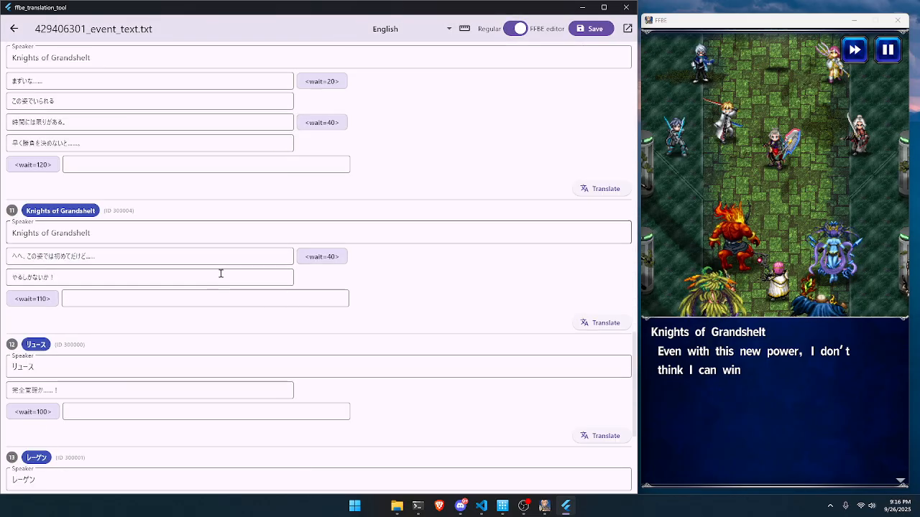
pyautogui.scroll(3, 218, 274)
pyautogui.scroll(-7, 214, 277)
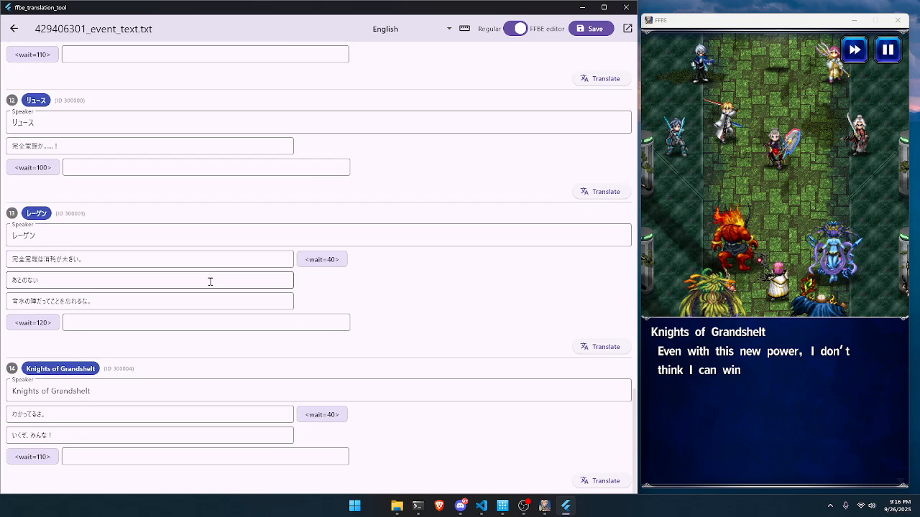
pyautogui.scroll(8, 210, 281)
pyautogui.scroll(5, 210, 281)
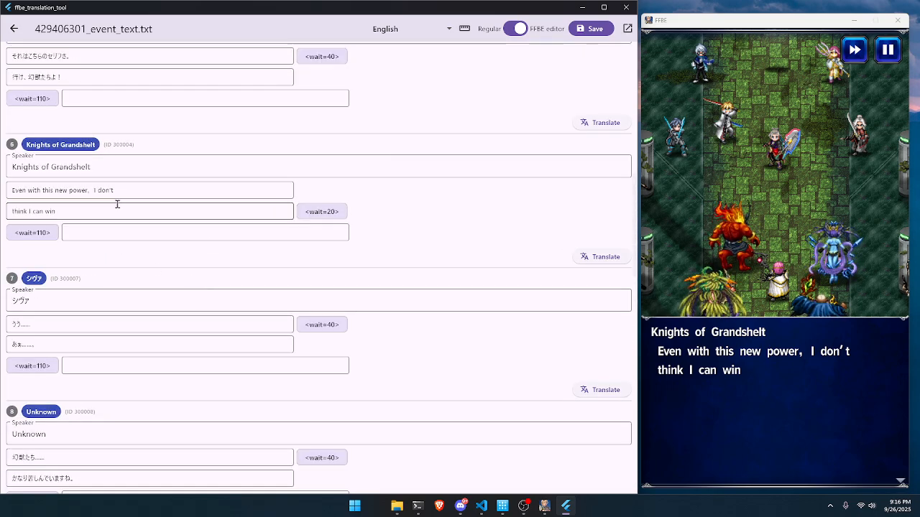
pyautogui.click(123, 209)
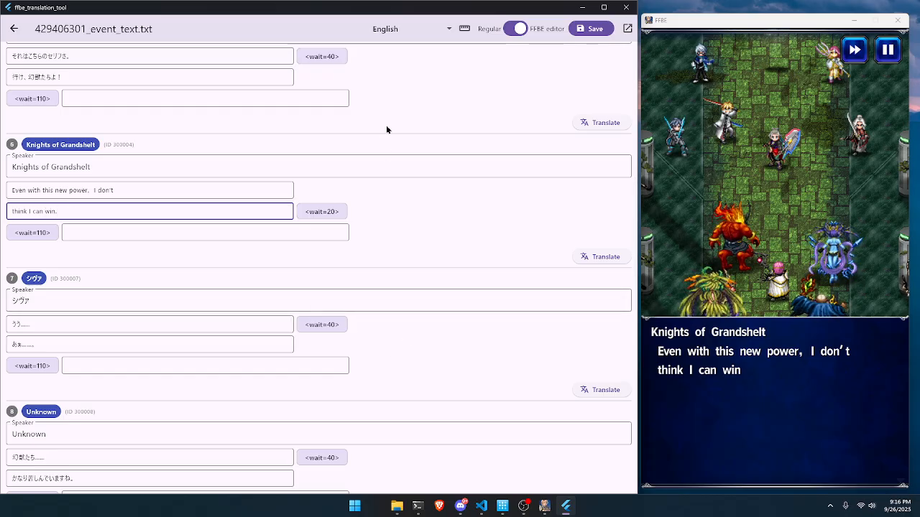
# Step: Set the translation language to French, translate the dialogue of entry 6 and save the file
pyautogui.click(403, 34)
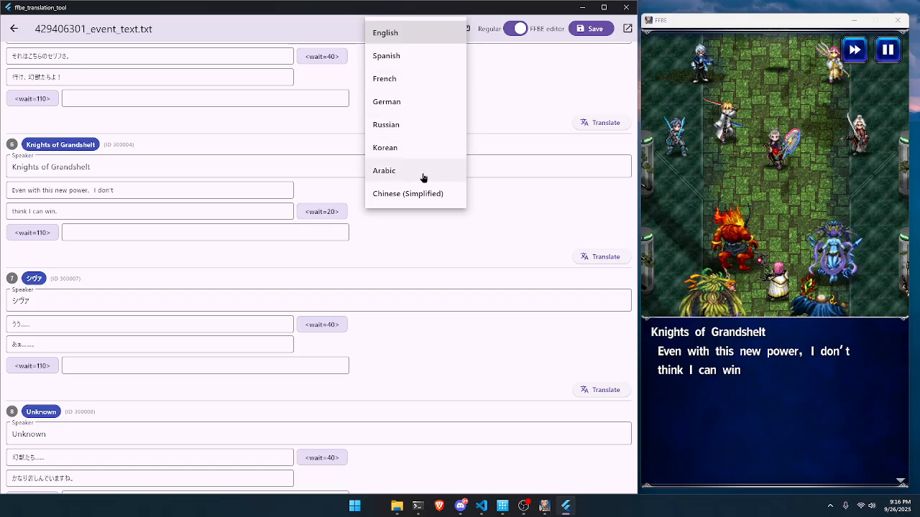
pyautogui.click(410, 79)
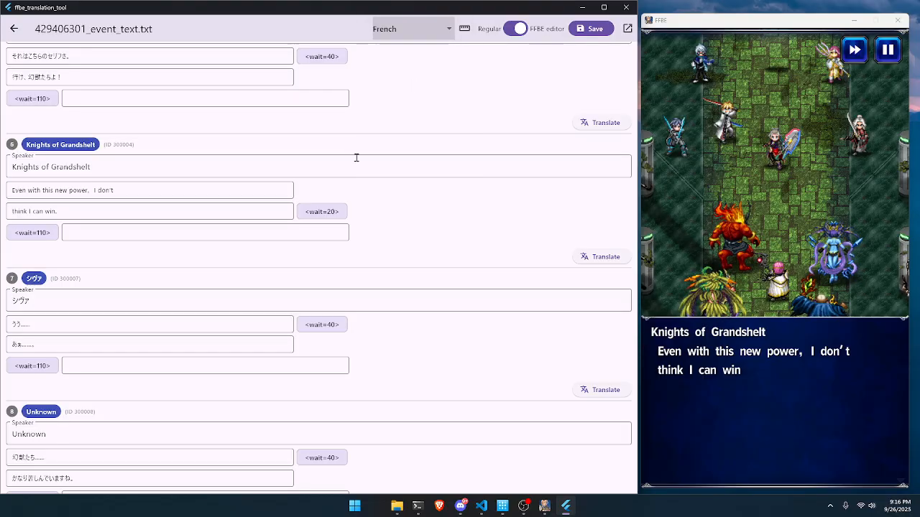
pyautogui.click(605, 257)
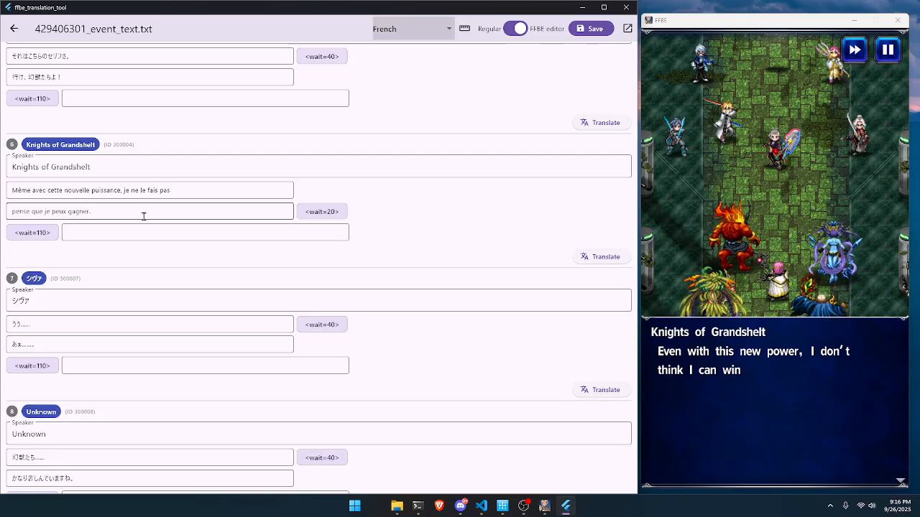
pyautogui.click(179, 193)
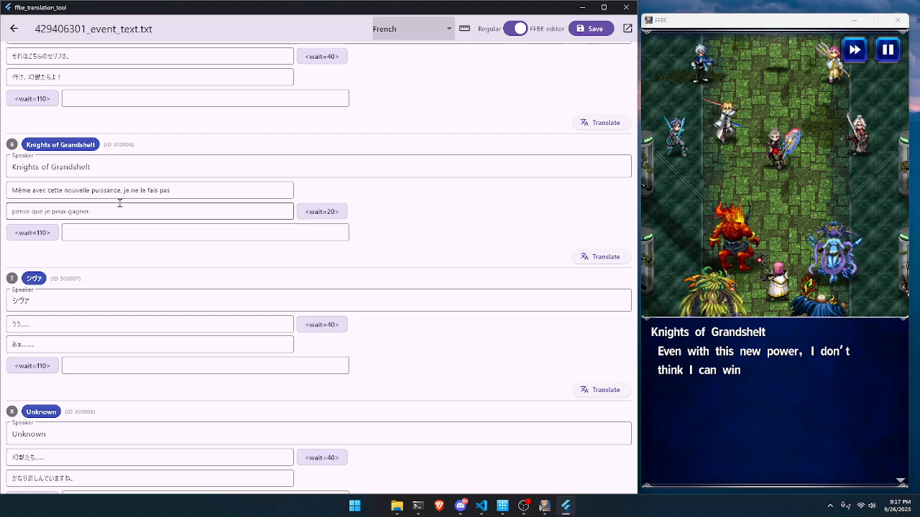
pyautogui.click(585, 29)
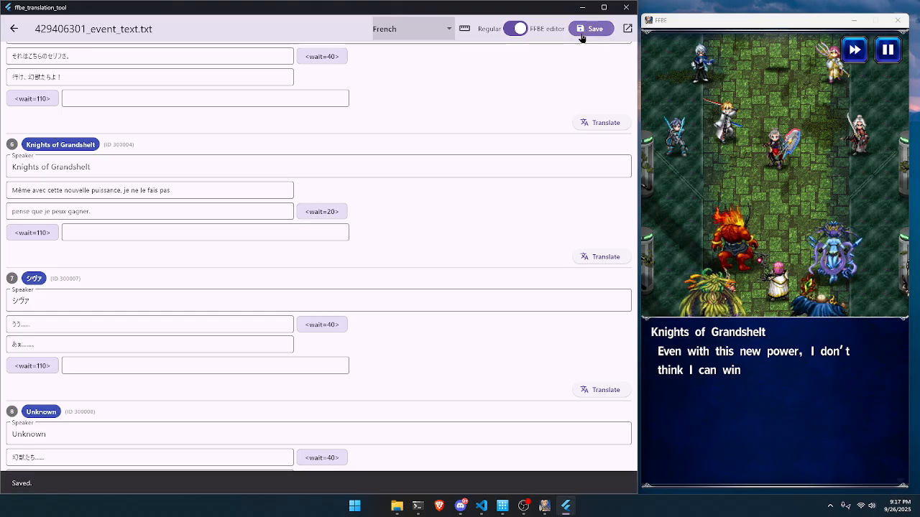
# Step: Return to the file list of 429406301.cpk and skip out of the running story event in the game
pyautogui.click(14, 28)
pyautogui.click(730, 62)
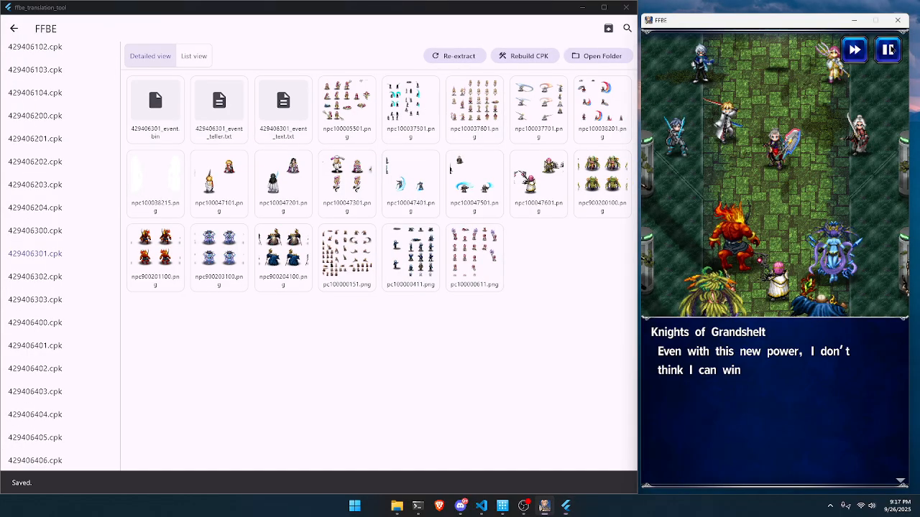
pyautogui.click(669, 51)
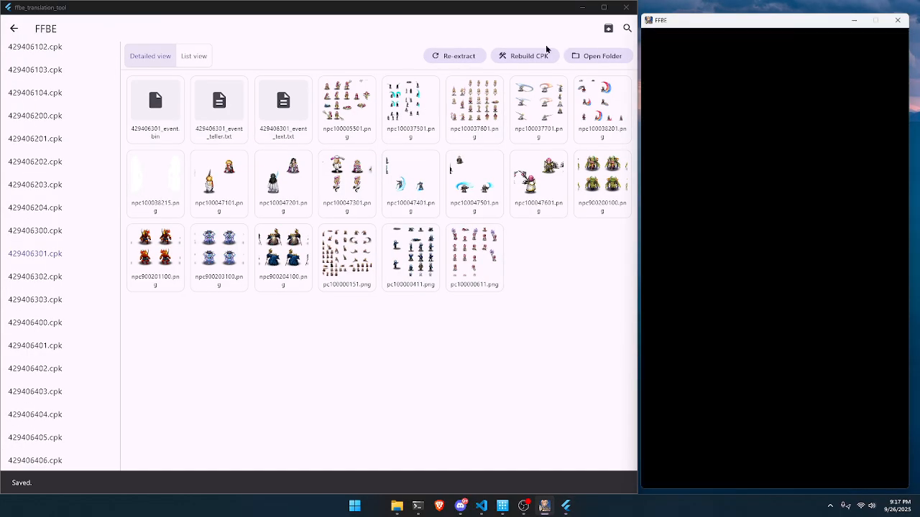
# Step: Check the French dialogue in line 210006 of the raw 429406301_event_text.txt, and close the file
pyautogui.click(286, 124)
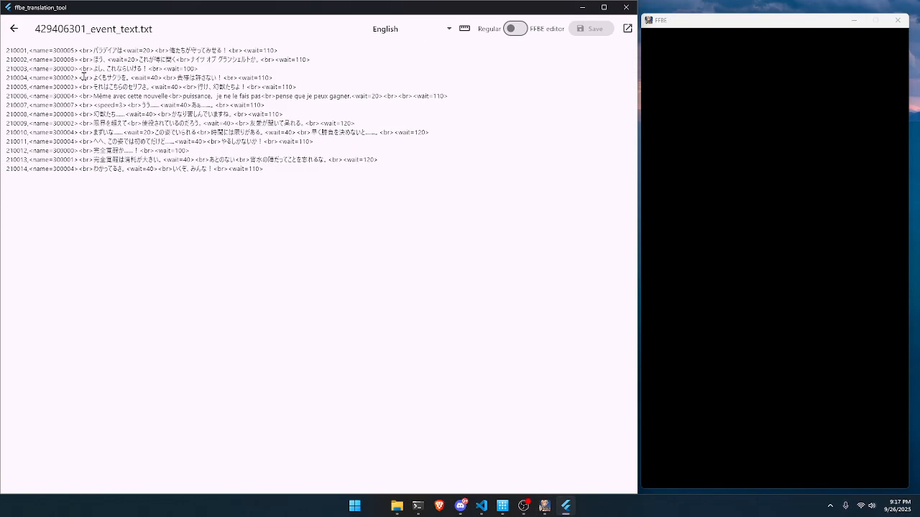
pyautogui.moveTo(105, 96); pyautogui.dragTo(246, 97)
pyautogui.click(14, 28)
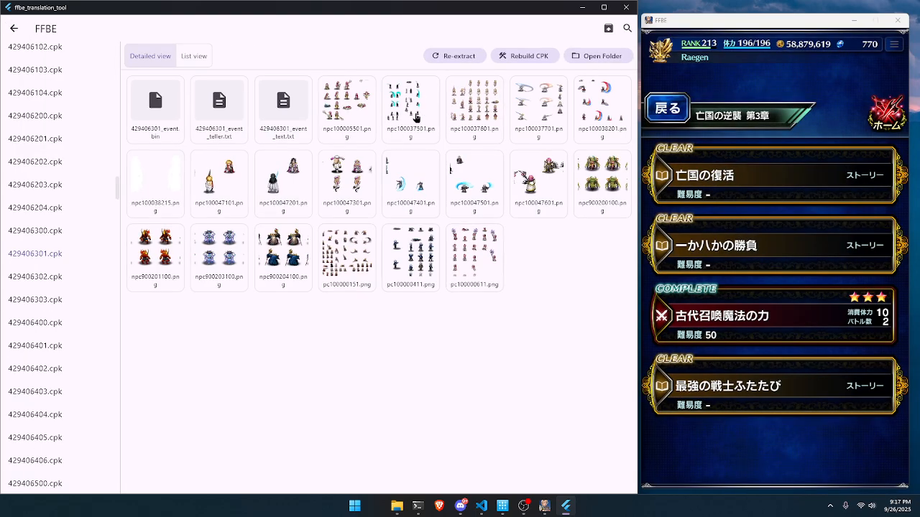
# Step: Rebuild 429406301.cpk with the French dialogue, overwriting the original CPK file
pyautogui.click(523, 56)
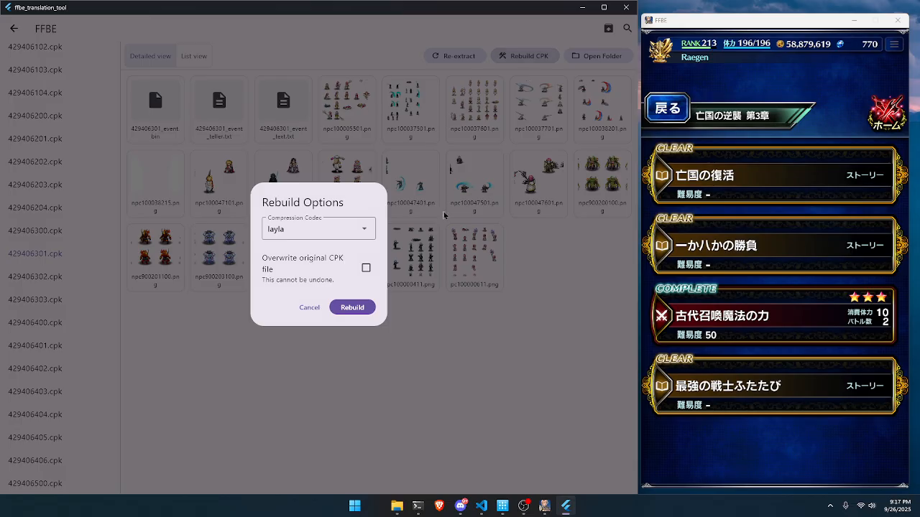
pyautogui.click(365, 269)
pyautogui.click(351, 310)
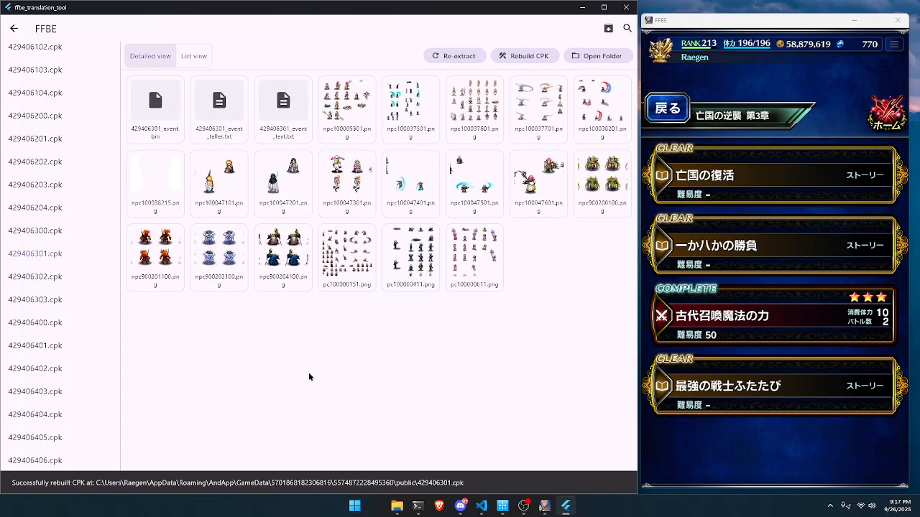
# Step: Replay the story event 最強の戦士ふたたび in the game and advance its dialogue to the French line
pyautogui.click(745, 376)
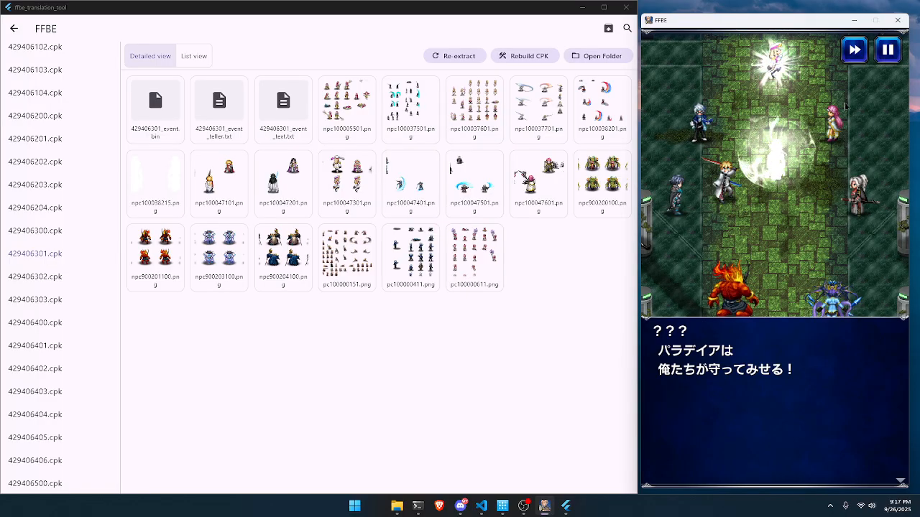
pyautogui.click(817, 377)
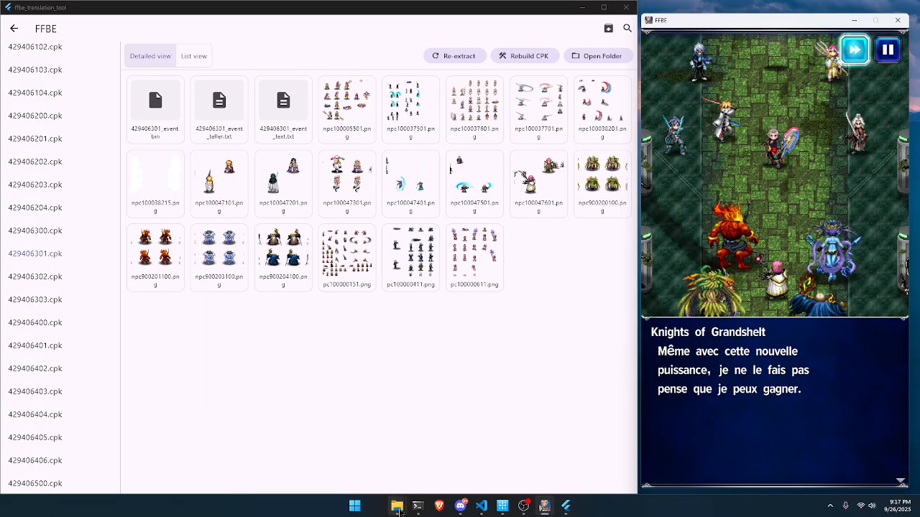
# Step: Check TT_RodinCattleya-B.ttf in the game's font folder, then put the folder window away and advance the event past the French line
pyautogui.moveTo(399, 510)
pyautogui.click(474, 450)
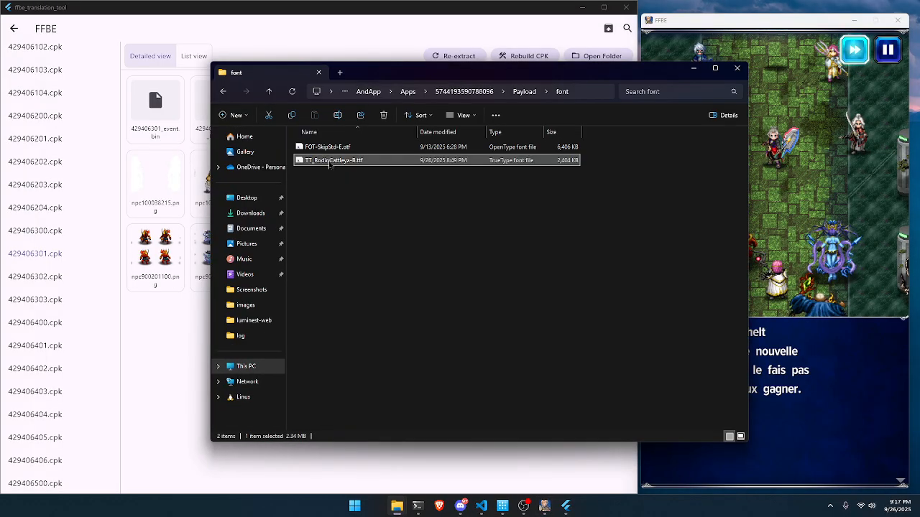
pyautogui.click(335, 172)
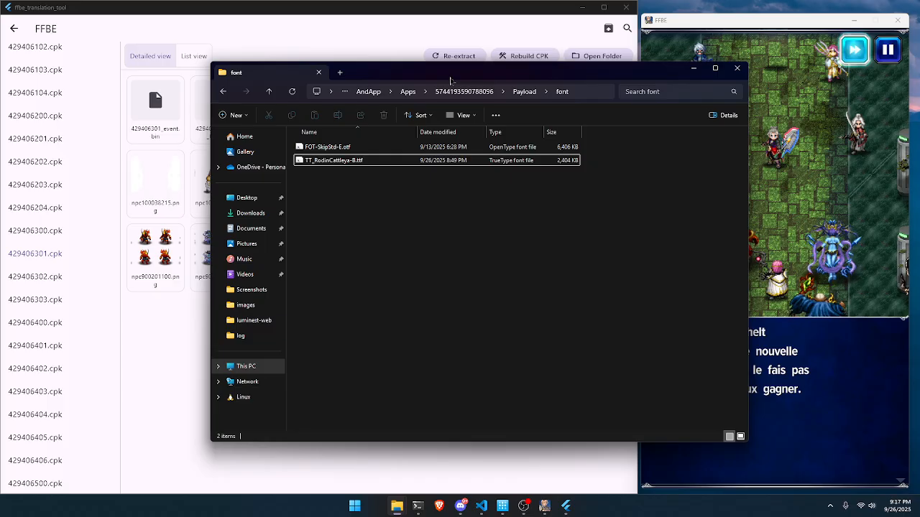
pyautogui.moveTo(449, 80); pyautogui.dragTo(291, 91)
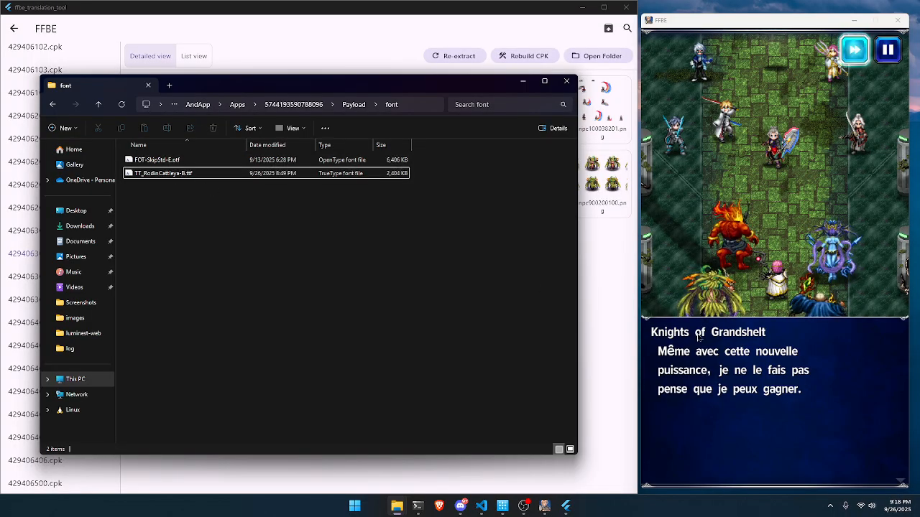
pyautogui.click(522, 81)
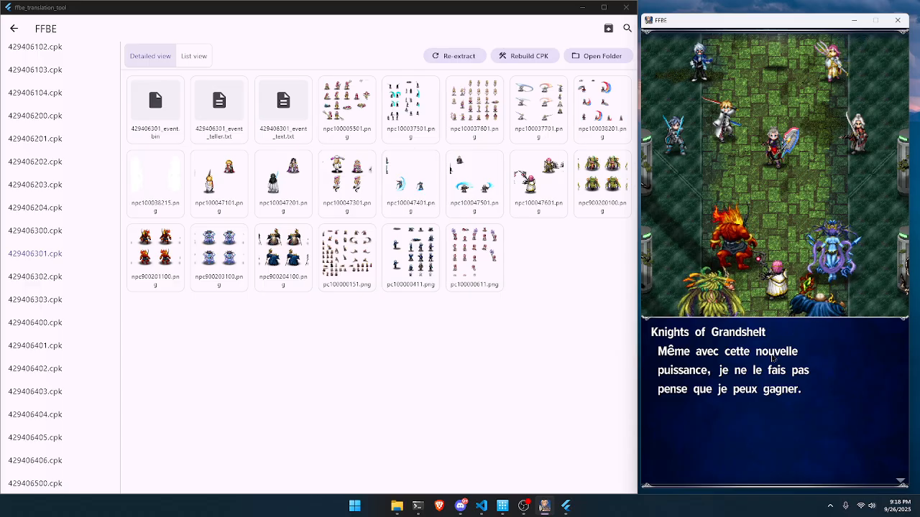
pyautogui.click(773, 359)
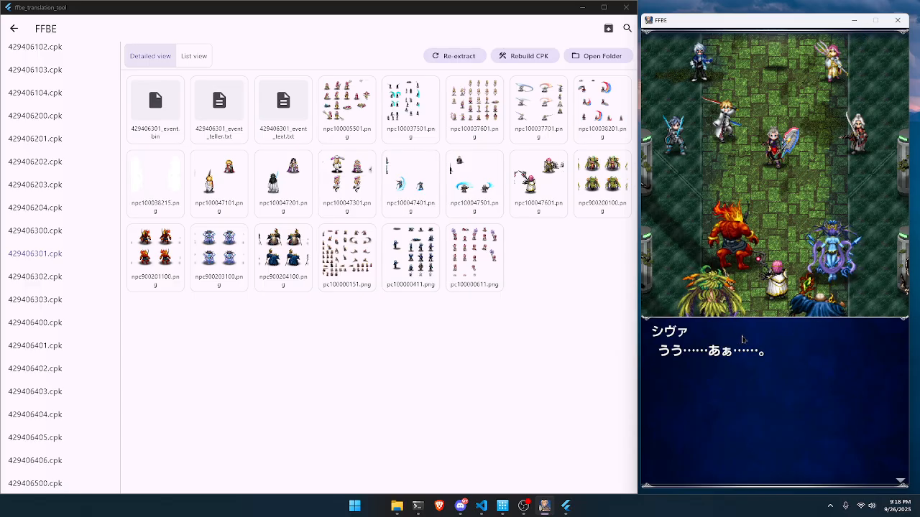
# Step: Open the extracted folder of 429406301.cpk and open the fire demon sprite sheet npc900201100.png for editing in Photos
pyautogui.click(594, 56)
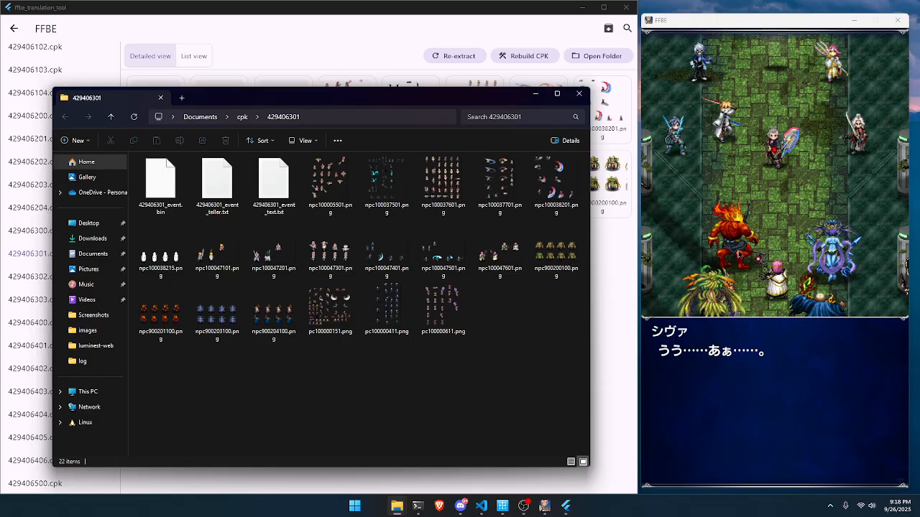
pyautogui.click(153, 329)
pyautogui.press('Return')
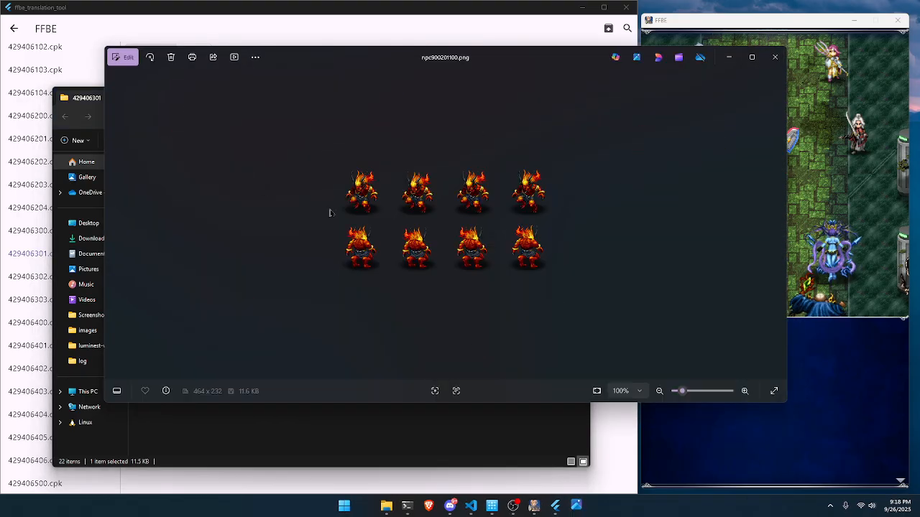
pyautogui.rightClick(557, 154)
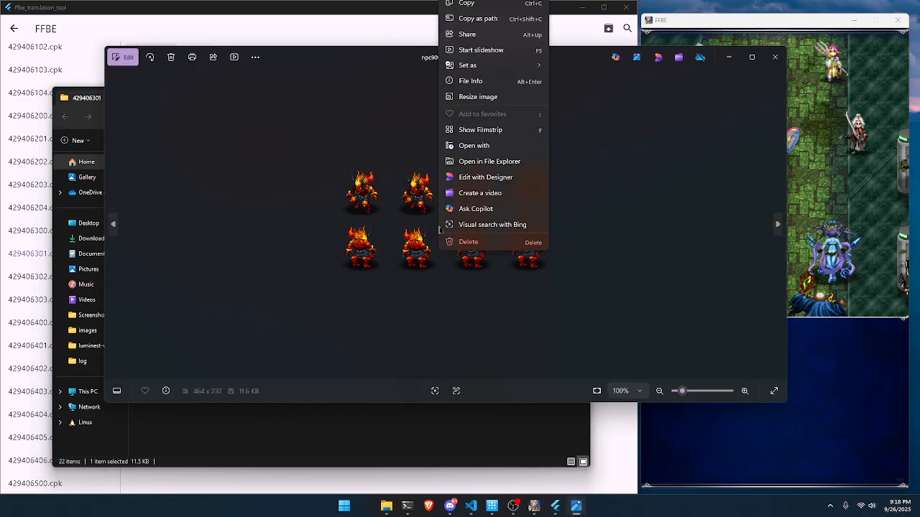
pyautogui.click(596, 192)
pyautogui.click(122, 57)
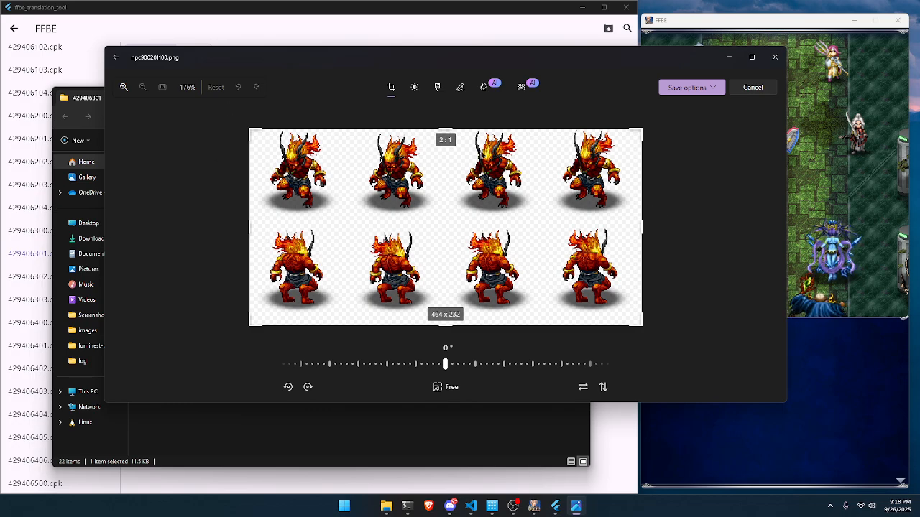
# Step: Set the sprite sheet's saturation to -100, save the image, and close the image and its folder
pyautogui.click(437, 87)
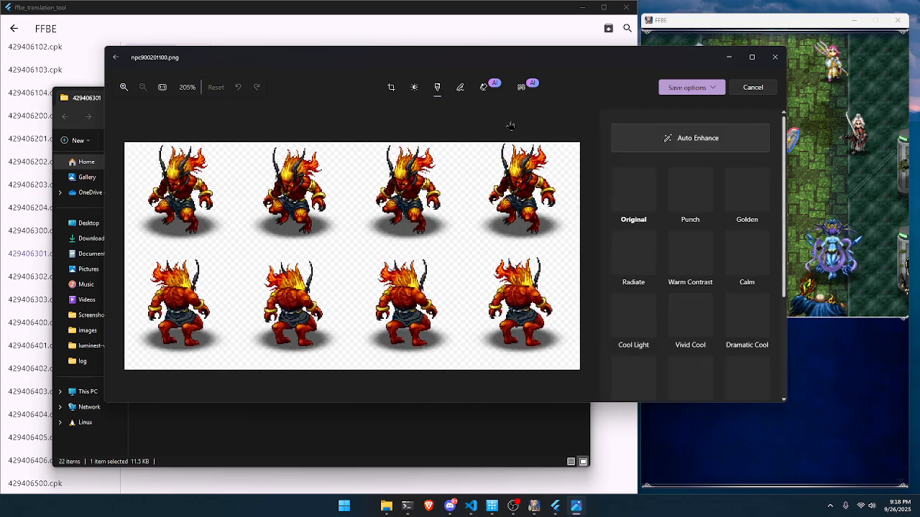
pyautogui.click(414, 87)
pyautogui.scroll(-3, 683, 258)
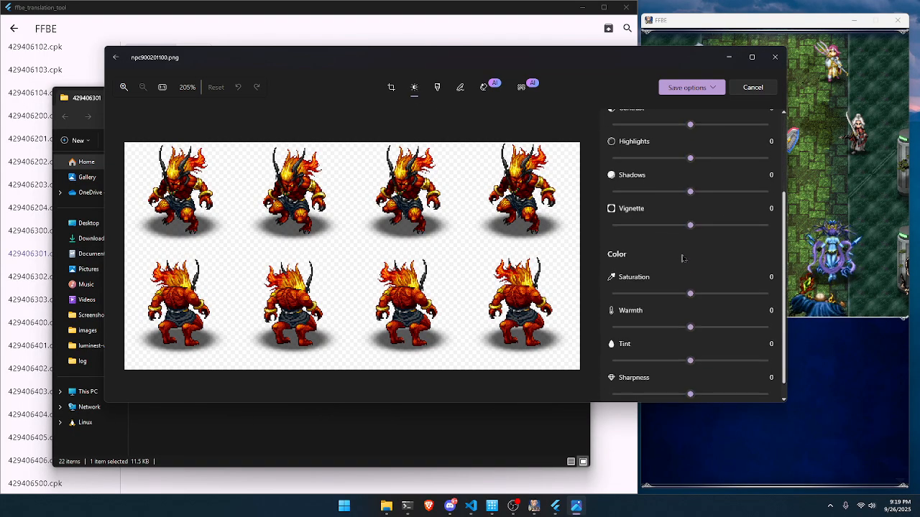
pyautogui.moveTo(690, 277); pyautogui.dragTo(601, 277)
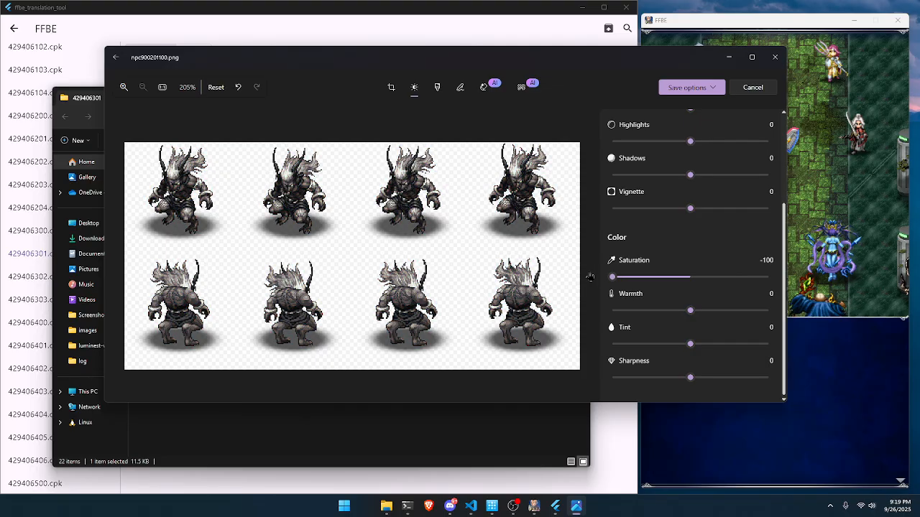
pyautogui.click(690, 87)
pyautogui.click(679, 122)
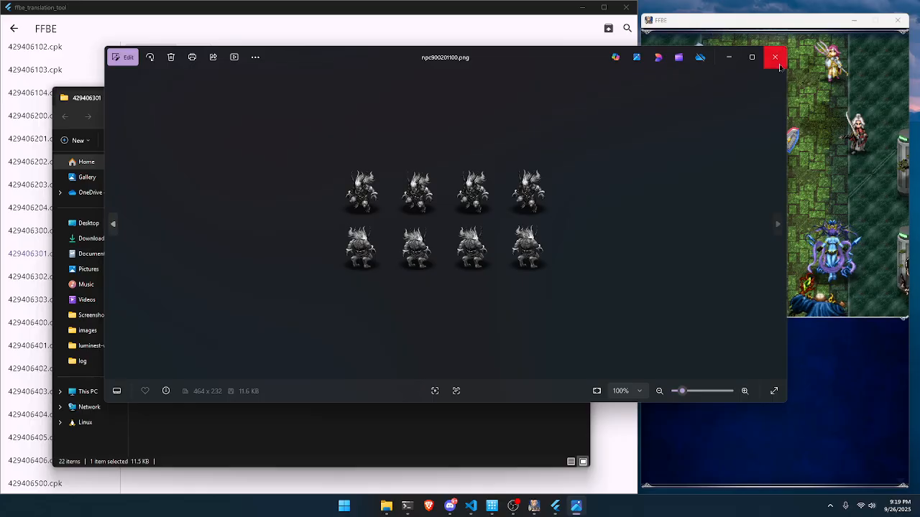
pyautogui.click(775, 57)
pyautogui.click(581, 93)
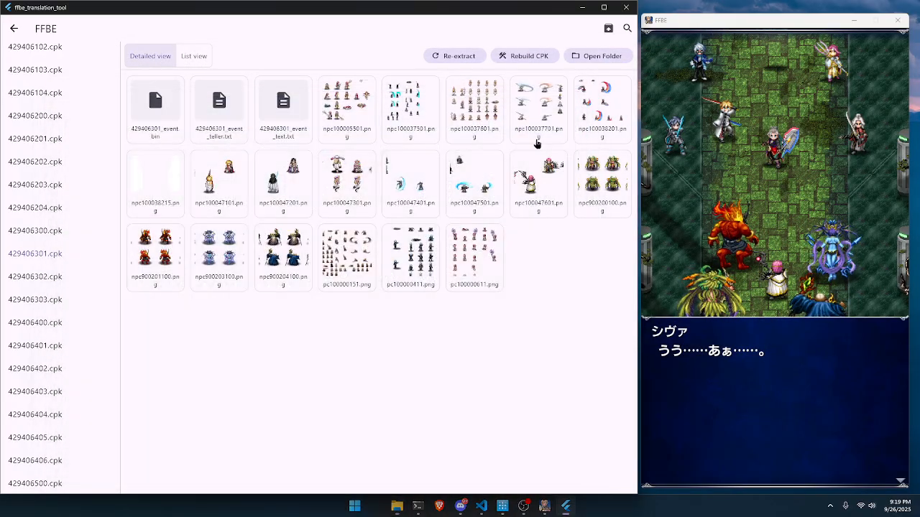
# Step: Compare npc900201100.png in the translation tool's preview with the edited file in the extracted folder
pyautogui.click(52, 259)
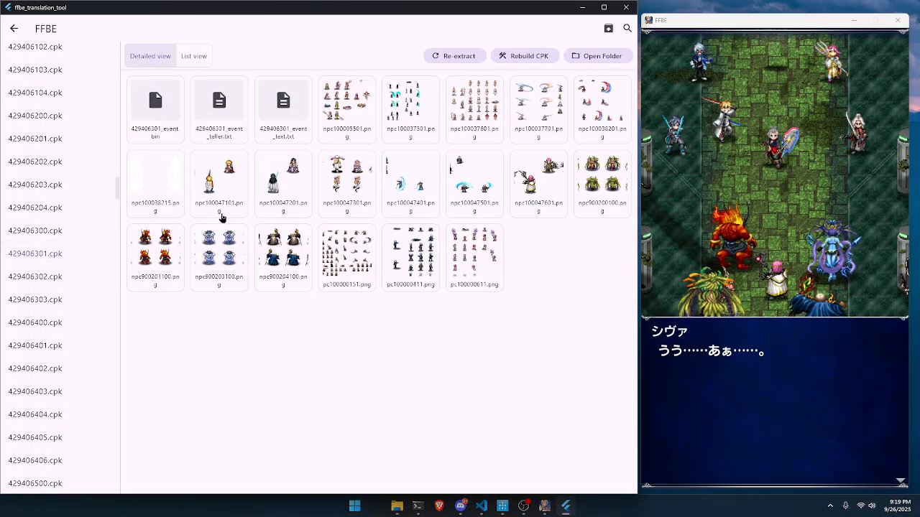
pyautogui.click(164, 272)
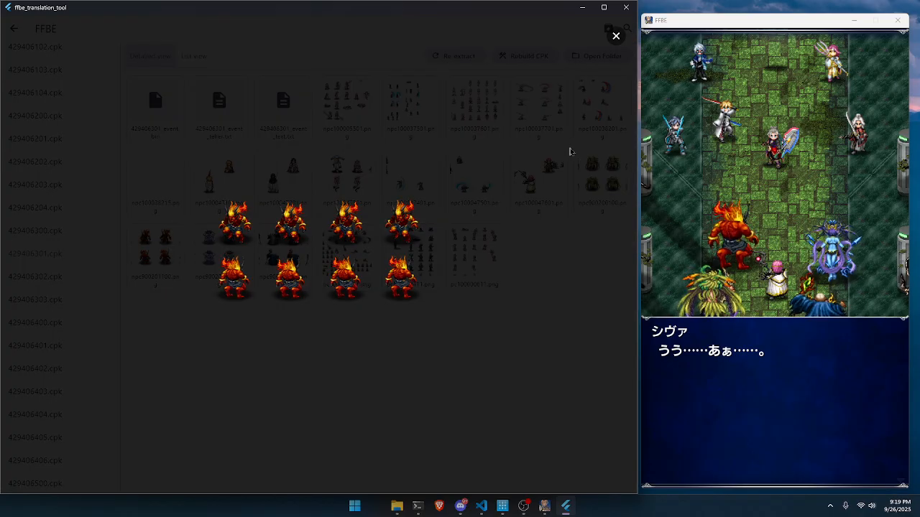
pyautogui.click(615, 35)
pyautogui.click(598, 55)
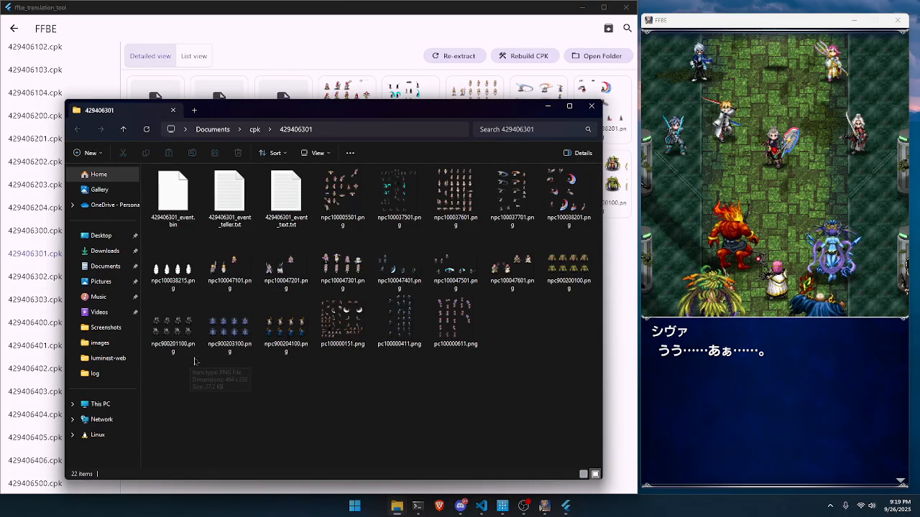
pyautogui.click(593, 106)
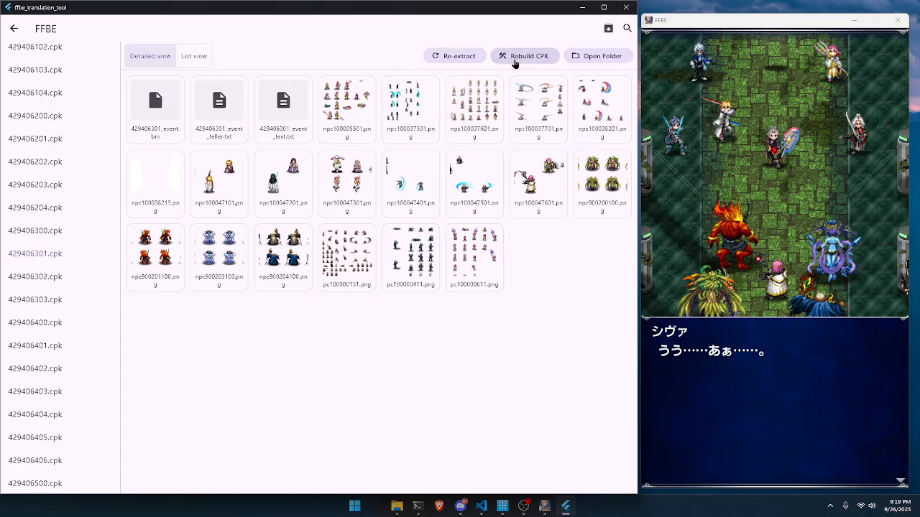
# Step: Translate the dialogue of entry 1 in 429406301_event_text.txt into German with the FFBE editor, and save the file
pyautogui.click(287, 137)
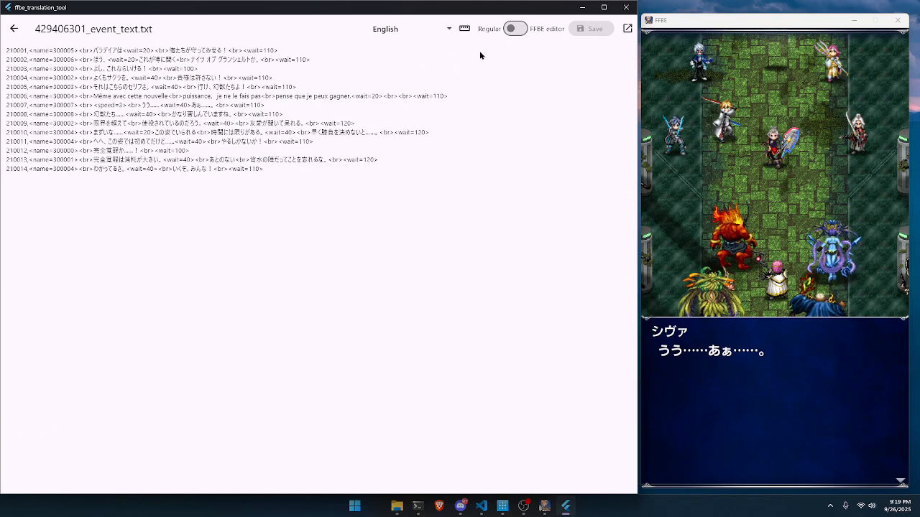
pyautogui.click(515, 28)
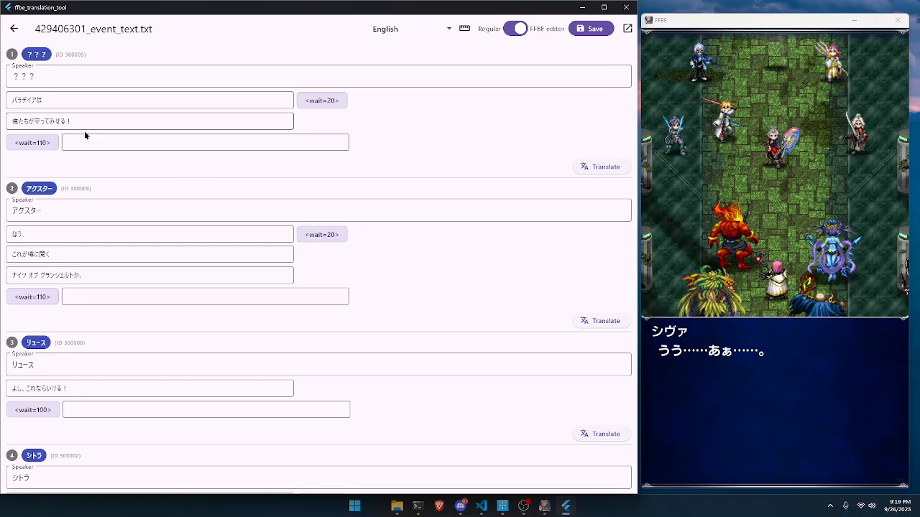
pyautogui.click(402, 30)
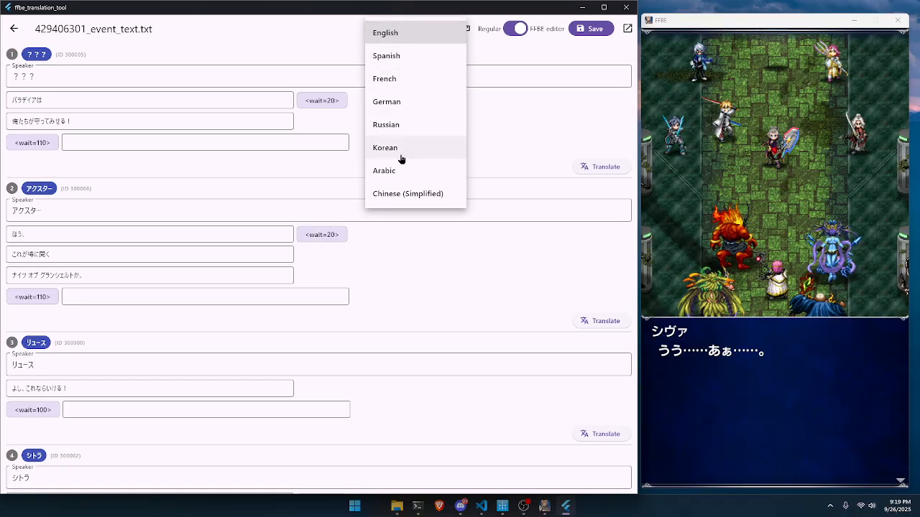
pyautogui.click(404, 99)
pyautogui.click(596, 169)
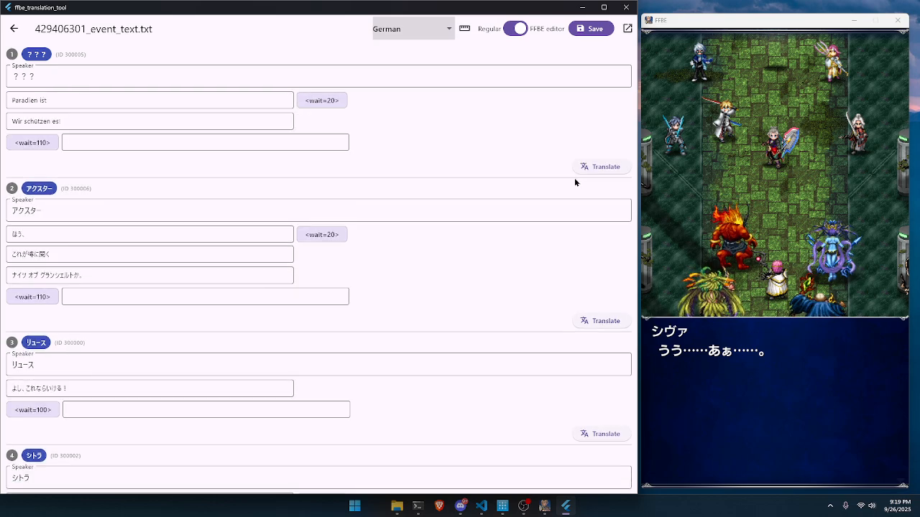
pyautogui.click(596, 31)
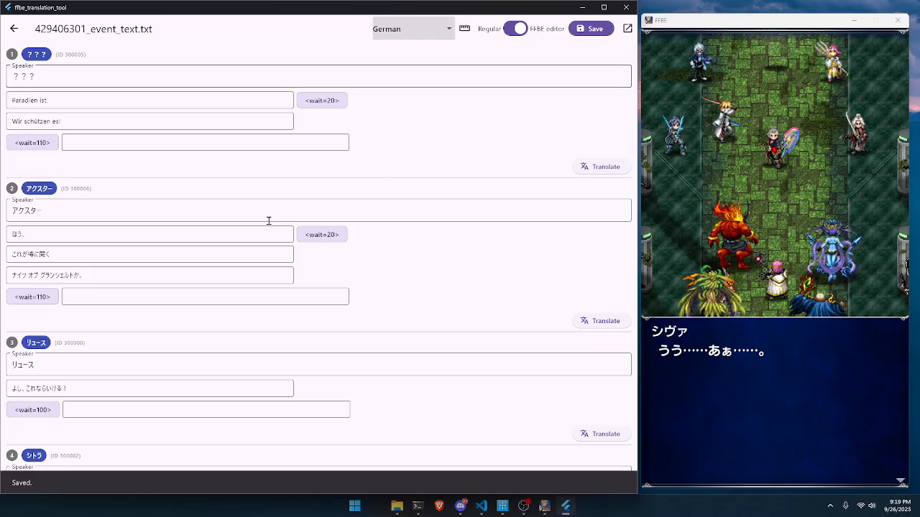
pyautogui.click(26, 40)
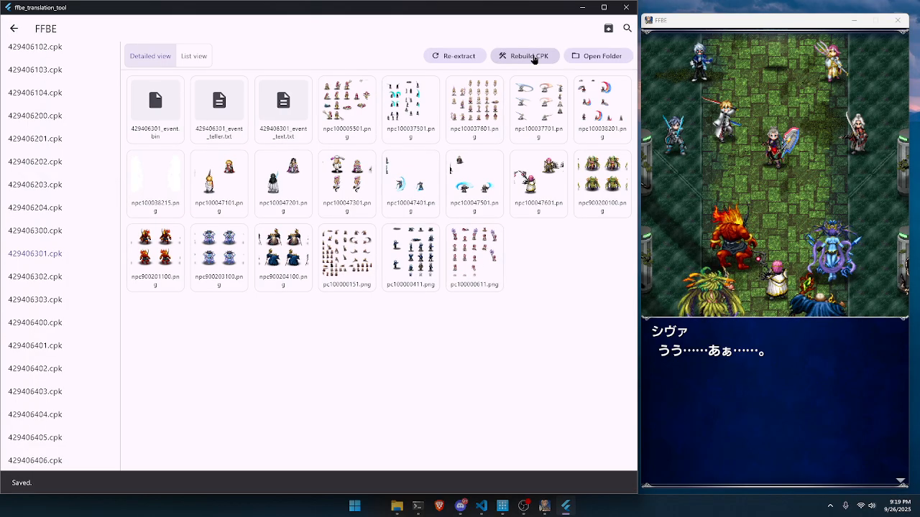
# Step: Skip out of the running story event and rebuild 429406301.cpk with the layla codec, overwriting the original CPK file
pyautogui.click(534, 56)
pyautogui.click(761, 144)
pyautogui.click(887, 48)
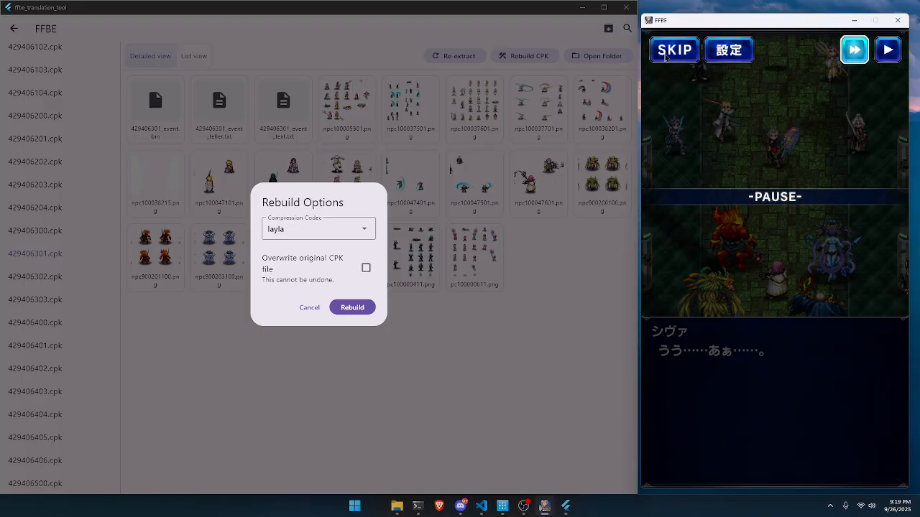
pyautogui.click(676, 49)
pyautogui.click(366, 268)
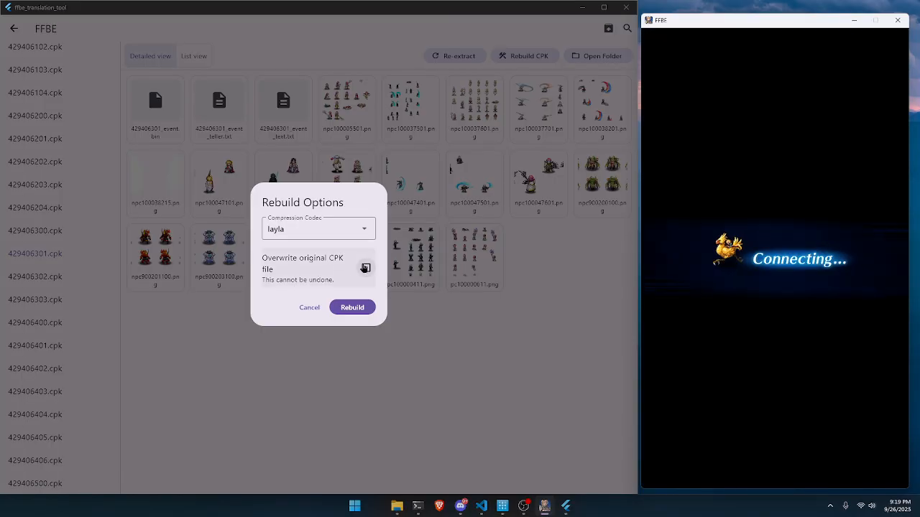
pyautogui.click(352, 308)
# Step: Replay the story event in the game to check the German line and grey sprite, and skip out of it
pyautogui.click(758, 403)
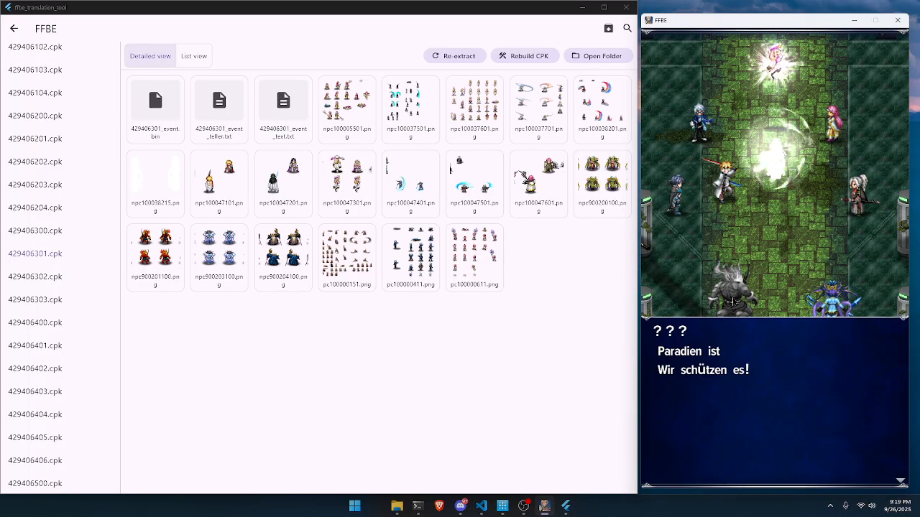
pyautogui.click(777, 400)
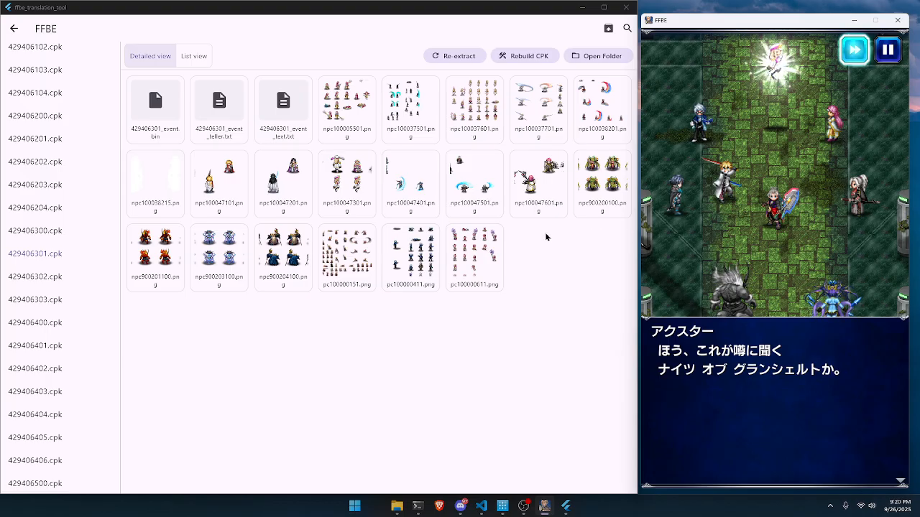
pyautogui.click(887, 50)
pyautogui.click(664, 56)
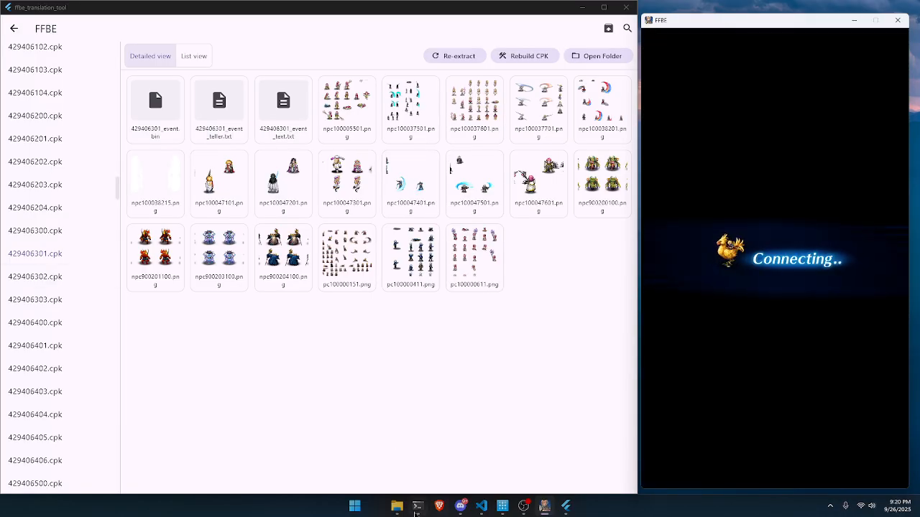
# Step: Sort the game's public data folder by modification date, delete 429406301.cpk, and start the story event again in the game
pyautogui.moveTo(396, 506)
pyautogui.moveTo(455, 467)
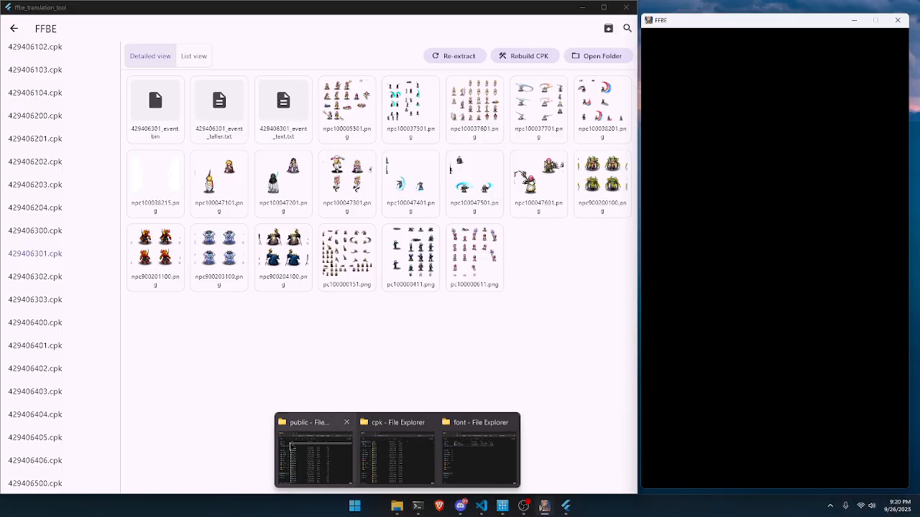
pyautogui.click(315, 453)
pyautogui.click(427, 102)
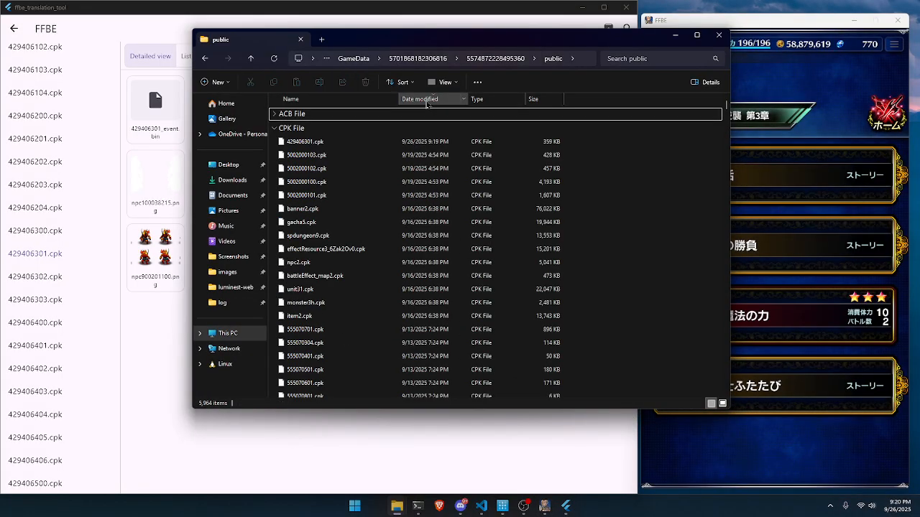
pyautogui.click(309, 143)
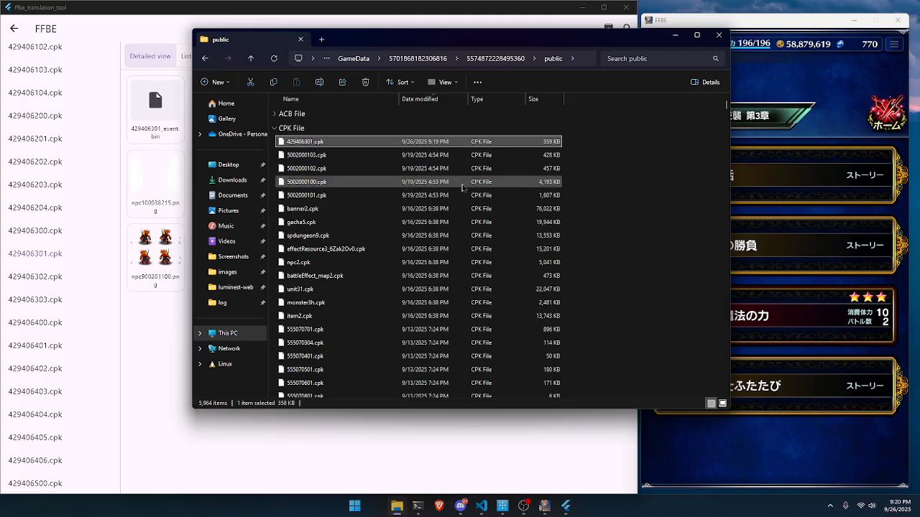
pyautogui.press('Delete')
pyautogui.click(812, 394)
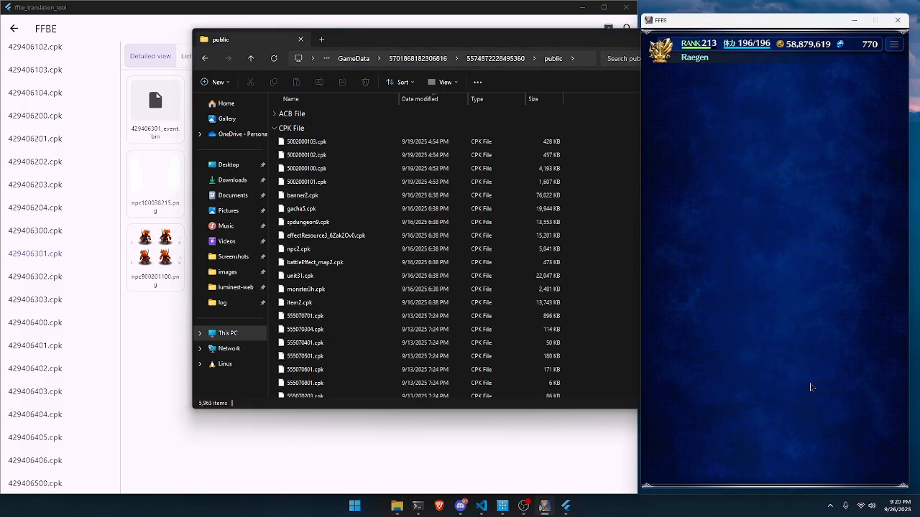
# Step: Minimize the public data folder, accept the game's data download, and advance the story event past its first dialogue line
pyautogui.moveTo(547, 45); pyautogui.dragTo(451, 42)
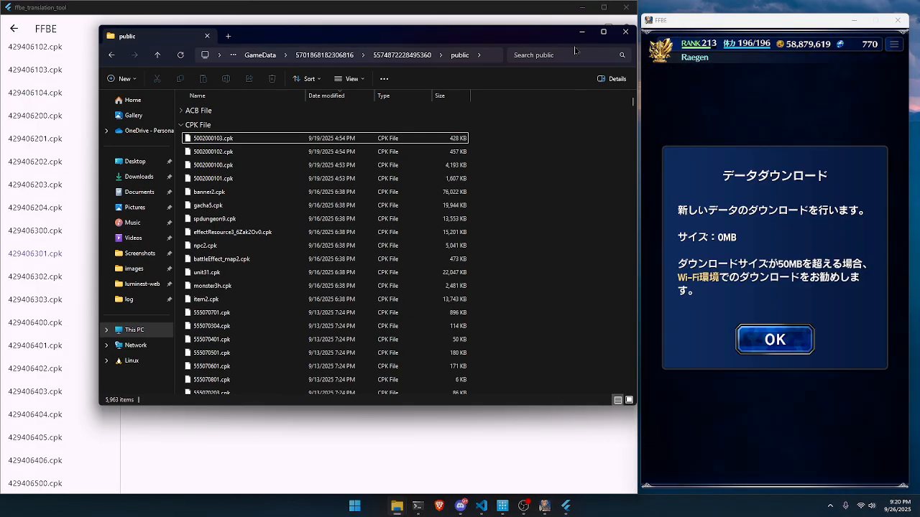
pyautogui.click(581, 33)
pyautogui.click(768, 339)
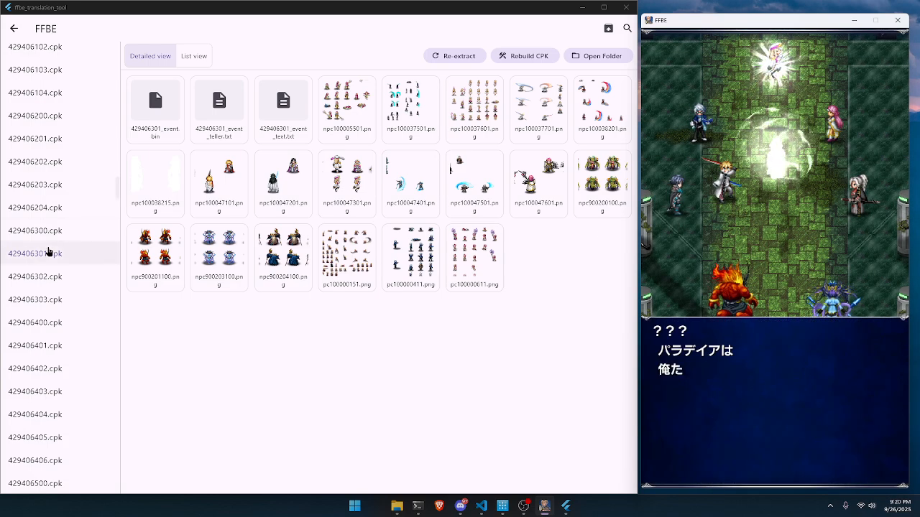
pyautogui.click(761, 396)
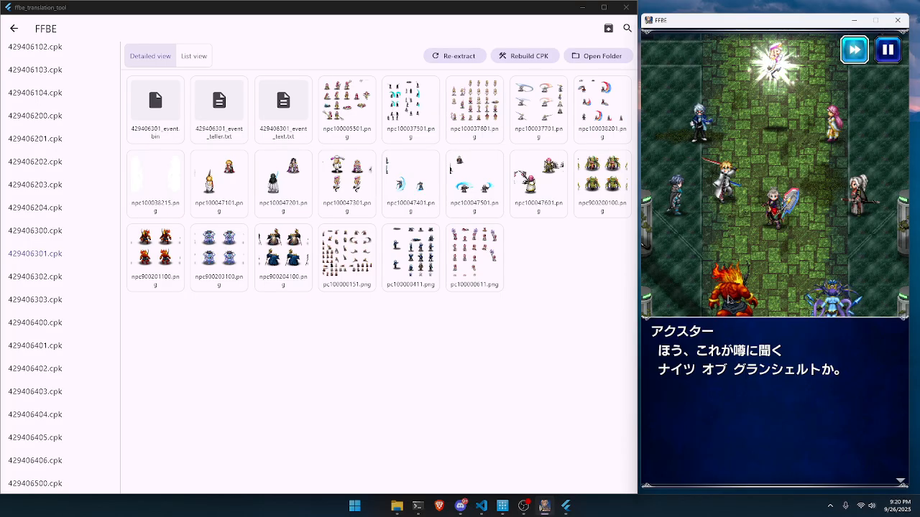
# Step: Browse the extracted CPK folders in Documents\cpk, and minimize the folder window
pyautogui.moveTo(403, 509)
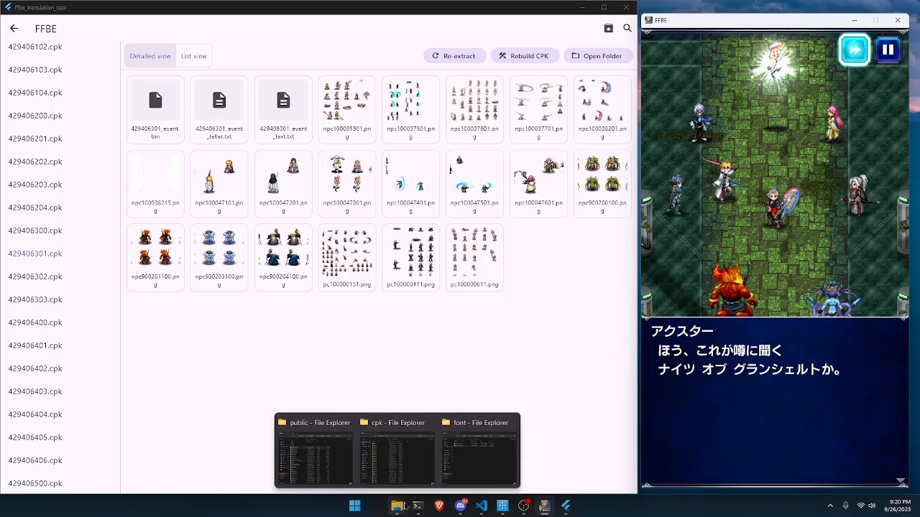
pyautogui.moveTo(467, 457)
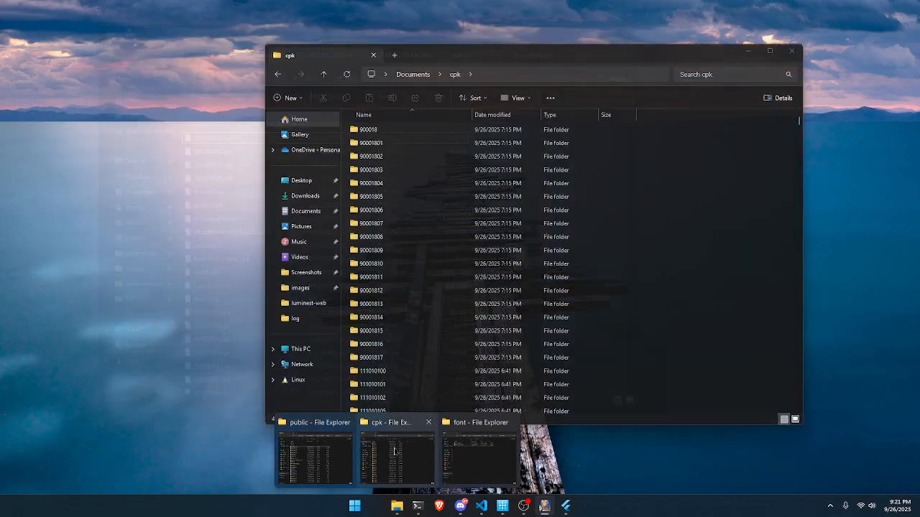
pyautogui.click(397, 455)
pyautogui.scroll(-10, 381, 298)
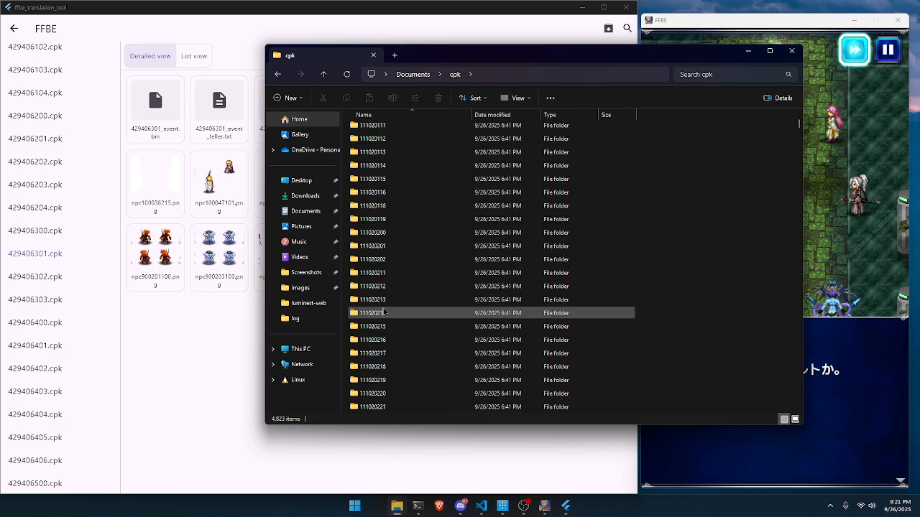
pyautogui.click(376, 288)
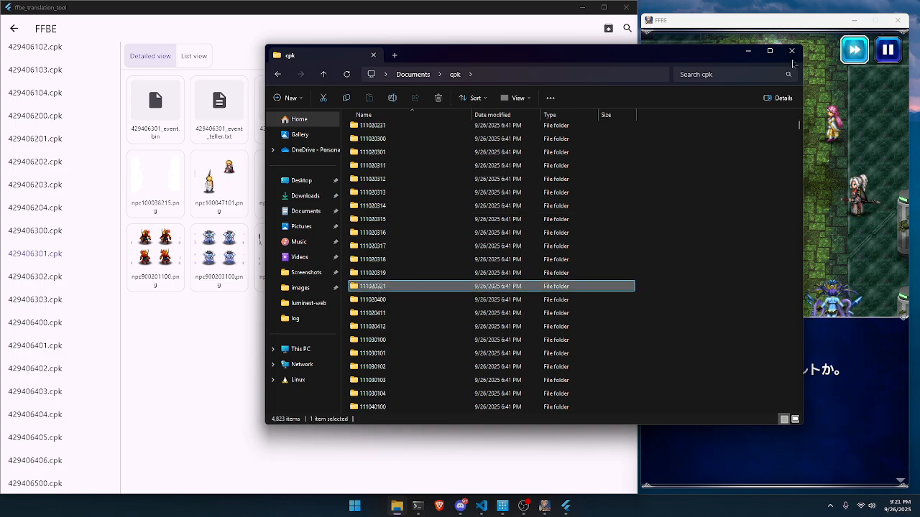
pyautogui.click(747, 51)
# Step: Open the extracted 429406301 folder from the translation tool and review the French line 210006 in 429406301_event_text.txt
pyautogui.click(587, 58)
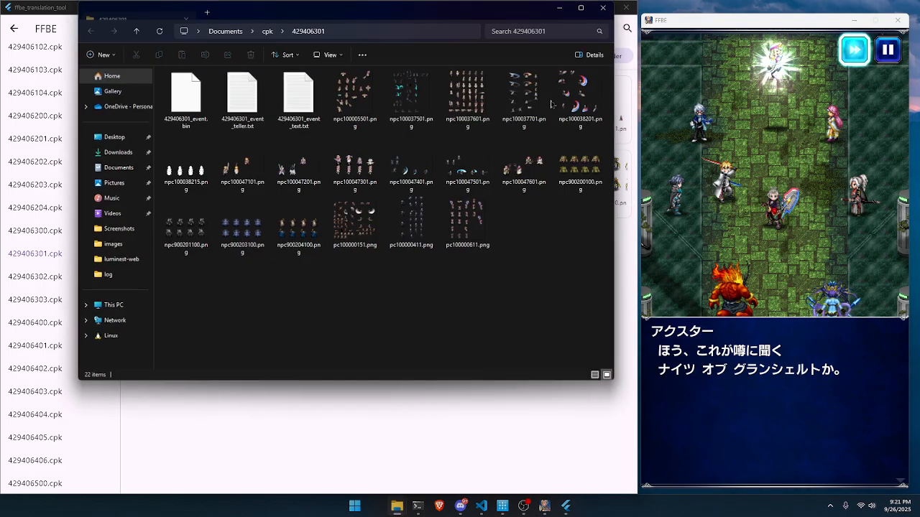
pyautogui.doubleClick(304, 125)
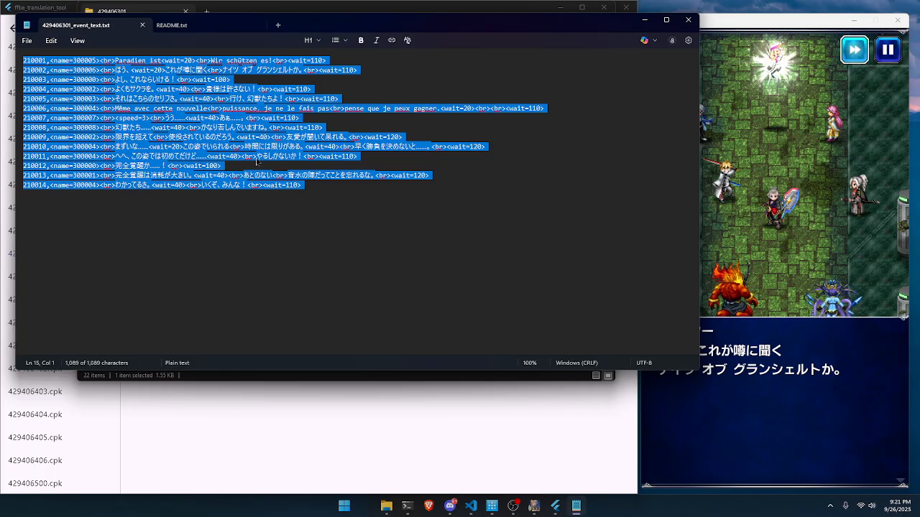
pyautogui.moveTo(115, 107); pyautogui.dragTo(495, 109)
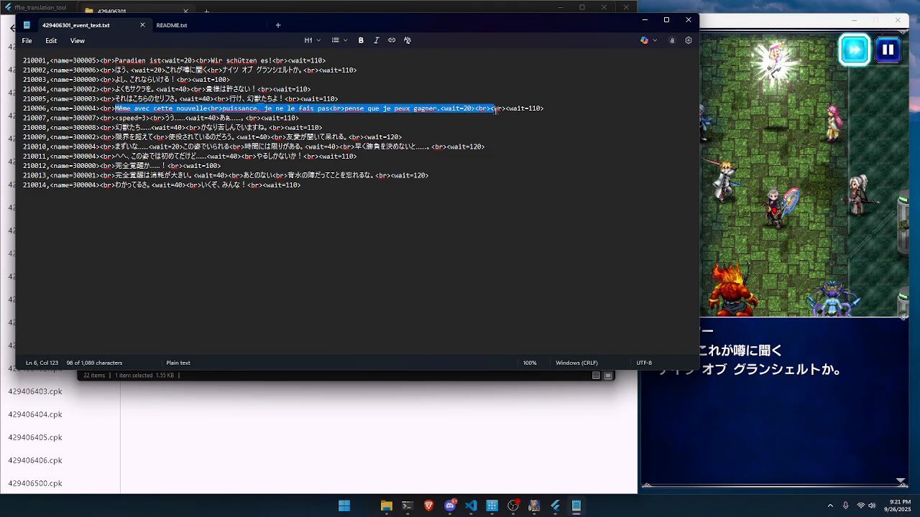
pyautogui.click(688, 19)
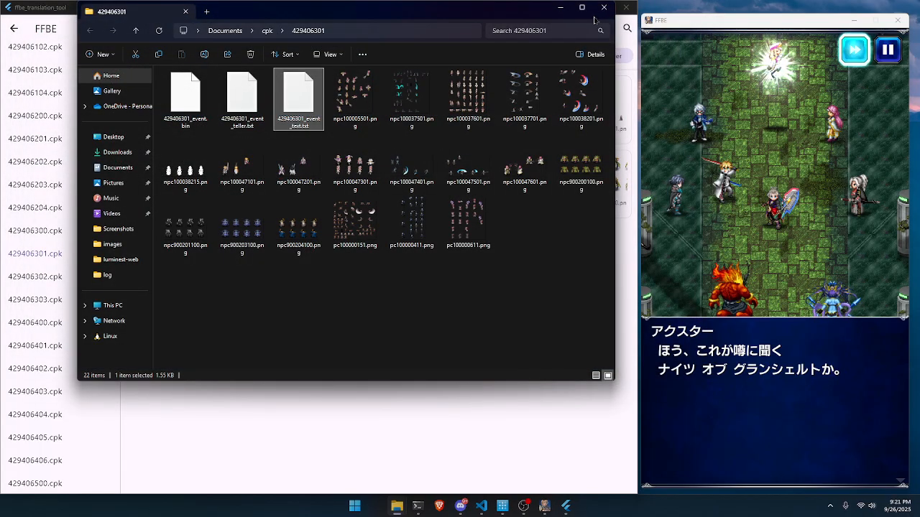
pyautogui.click(560, 7)
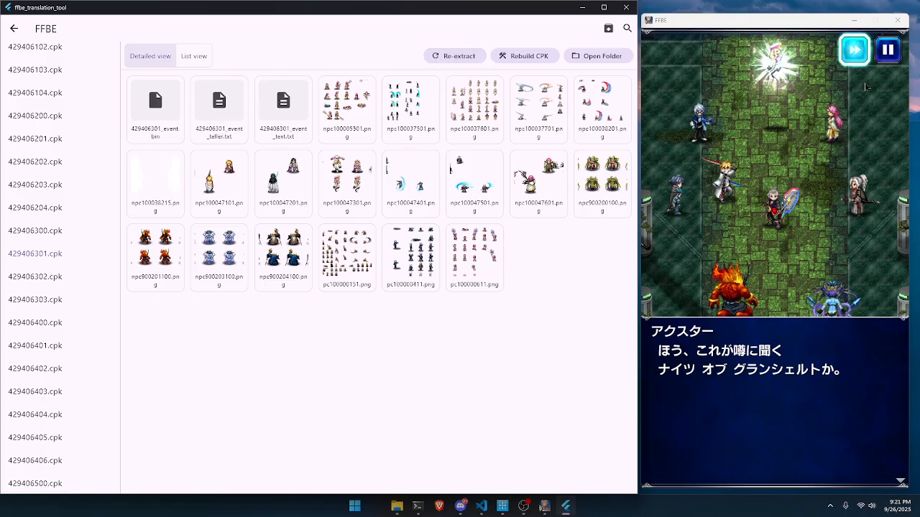
# Step: Re-extract 429406301.cpk and check the Japanese dialogue of entry 1 in 429406301_event_text.txt with the FFBE editor
pyautogui.click(457, 59)
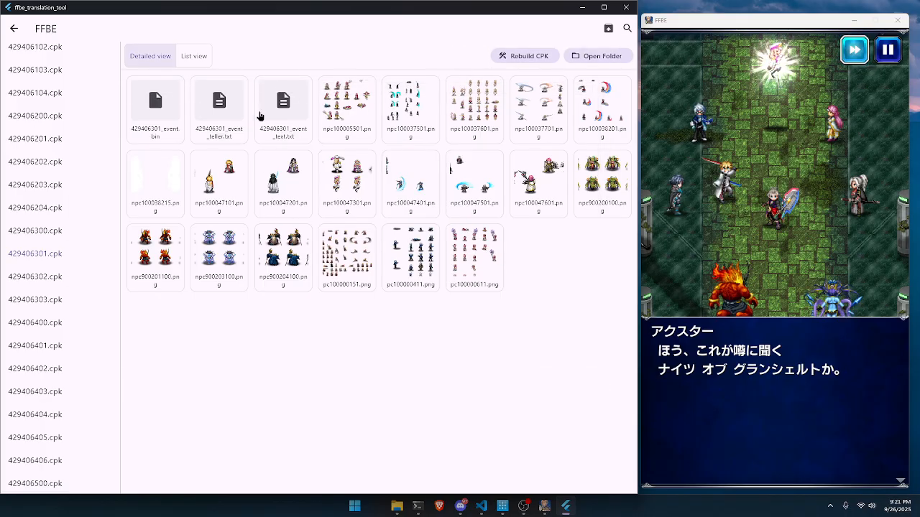
pyautogui.click(276, 137)
pyautogui.moveTo(312, 174); pyautogui.dragTo(94, 47)
pyautogui.click(515, 28)
pyautogui.scroll(-3, 117, 225)
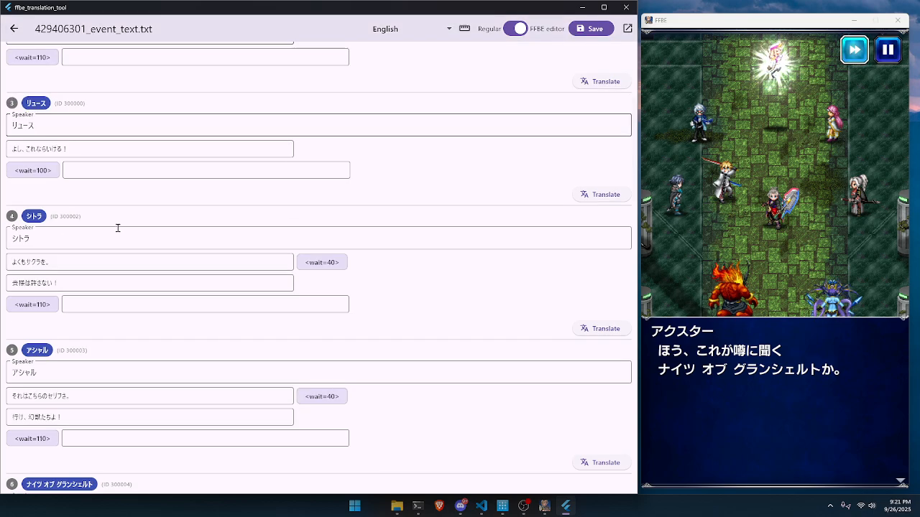
pyautogui.scroll(3, 122, 216)
pyautogui.moveTo(65, 105); pyautogui.dragTo(17, 101)
pyautogui.moveTo(77, 119); pyautogui.dragTo(30, 120)
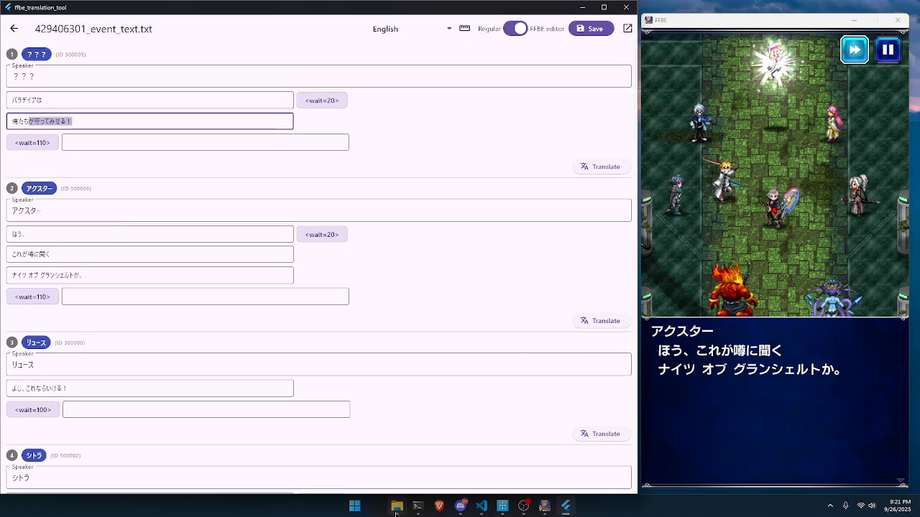
# Step: View the re-extracted sprite npc900201100.png from the 429406301 folder, and close the image and the folder
pyautogui.click(517, 449)
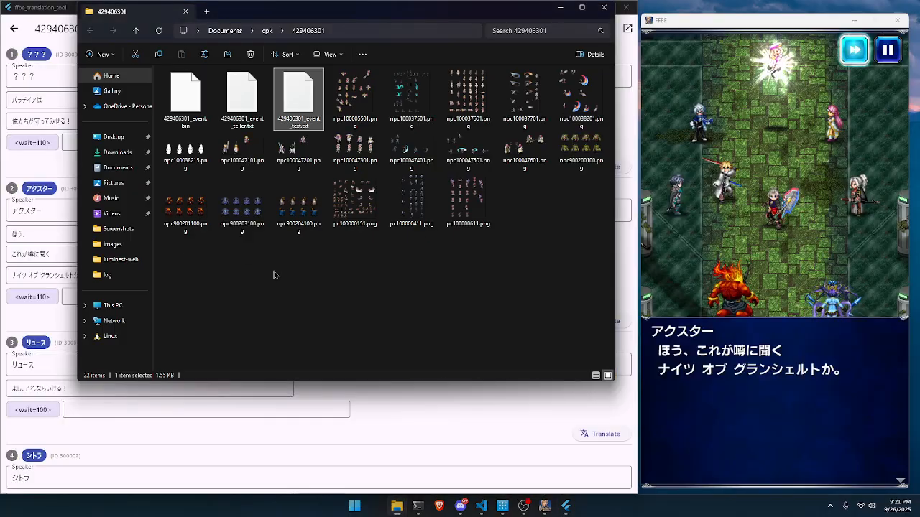
pyautogui.doubleClick(193, 216)
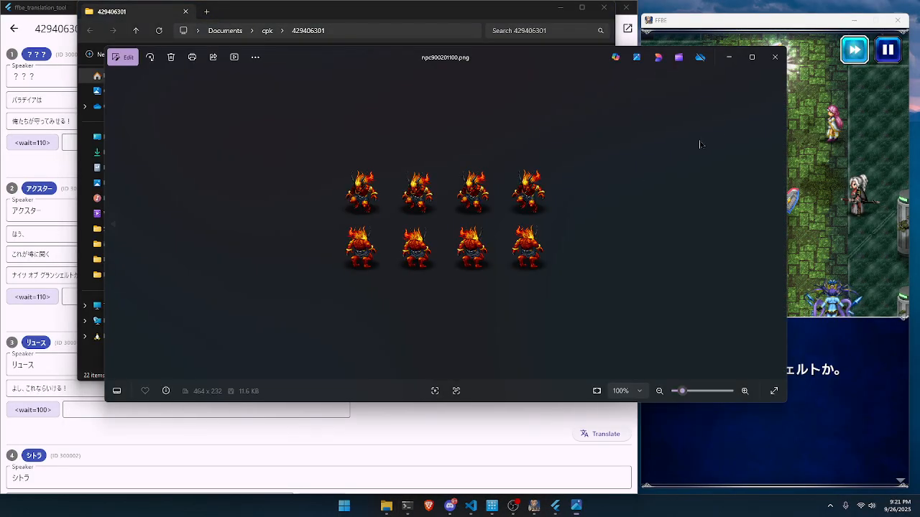
pyautogui.click(774, 55)
pyautogui.click(604, 8)
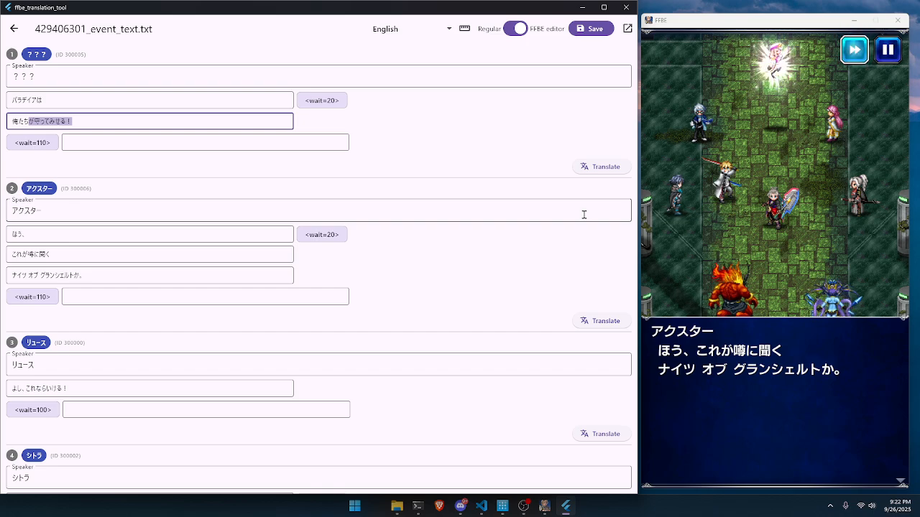
# Step: Reopen 429406301_event_text.txt in the FFBE editor and translate the dialogue of entry 1 into Russian
pyautogui.click(14, 29)
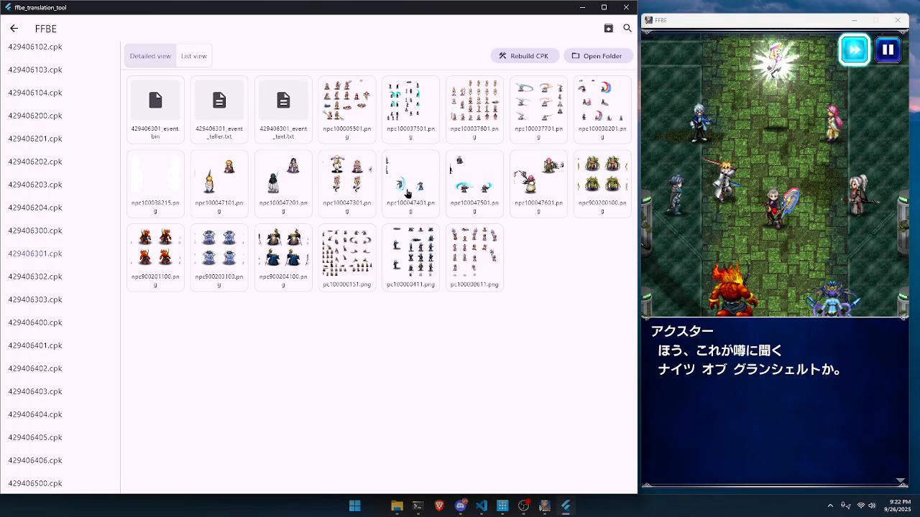
pyautogui.click(293, 137)
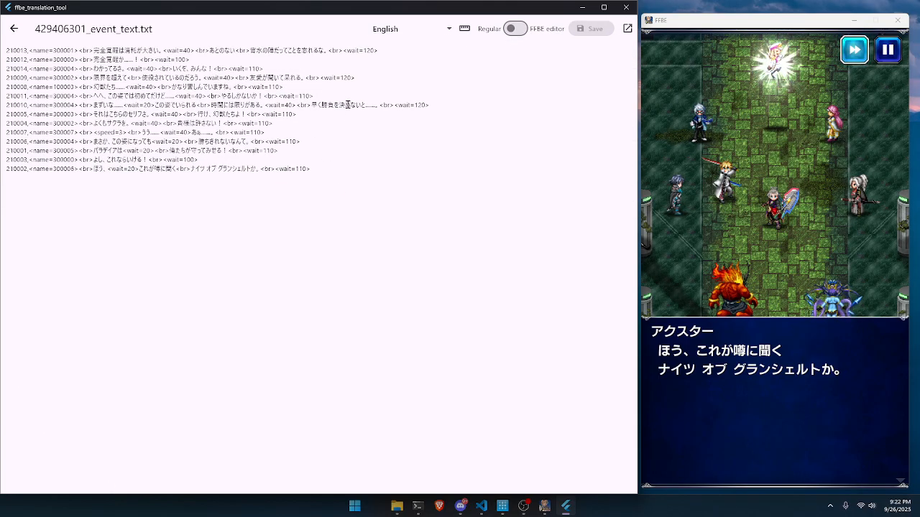
pyautogui.click(514, 28)
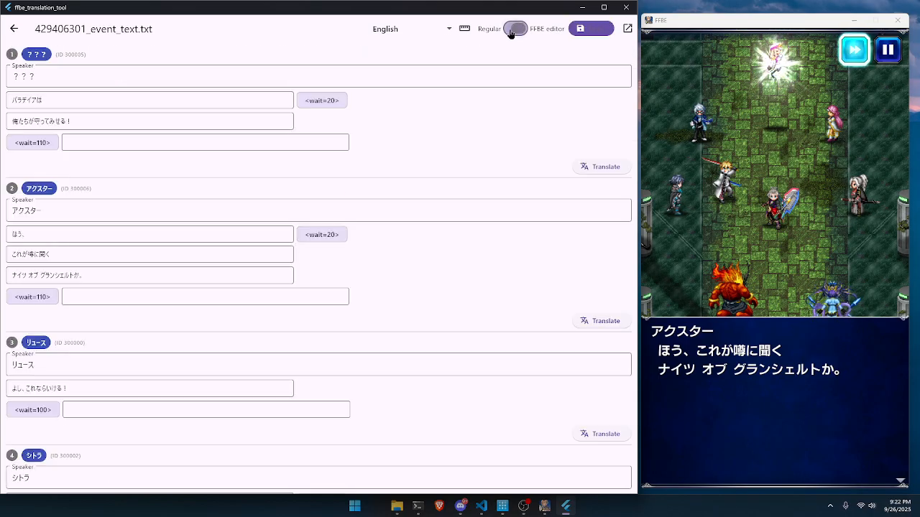
pyautogui.click(434, 29)
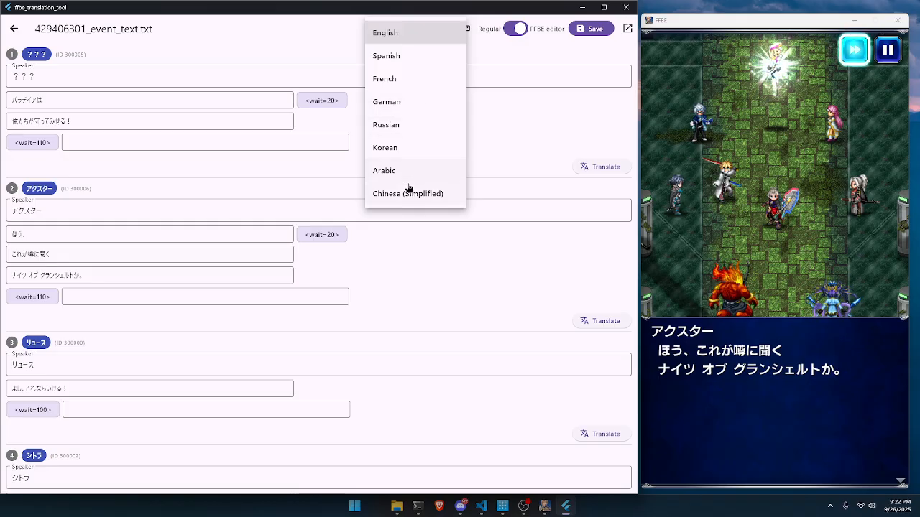
pyautogui.click(435, 123)
pyautogui.click(587, 167)
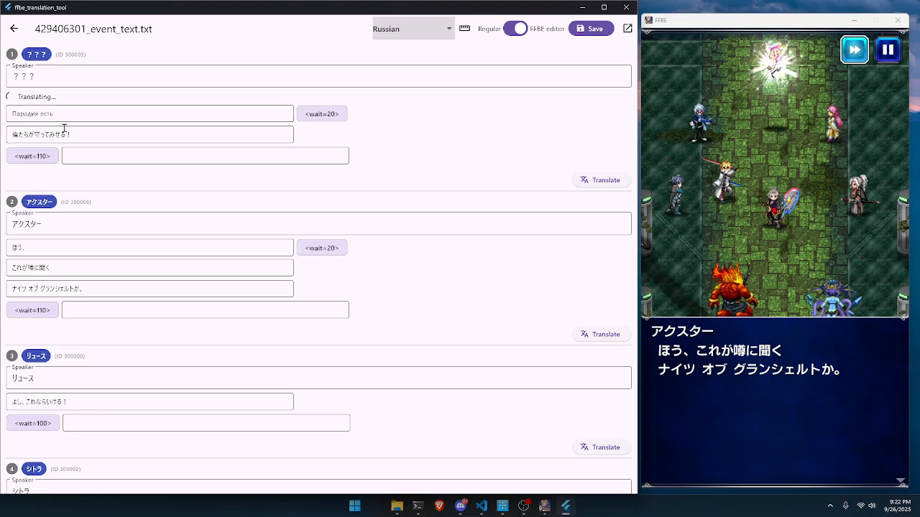
# Step: Translate the dialogue of entry 2 into Korean and inspect its last translated line
pyautogui.click(424, 33)
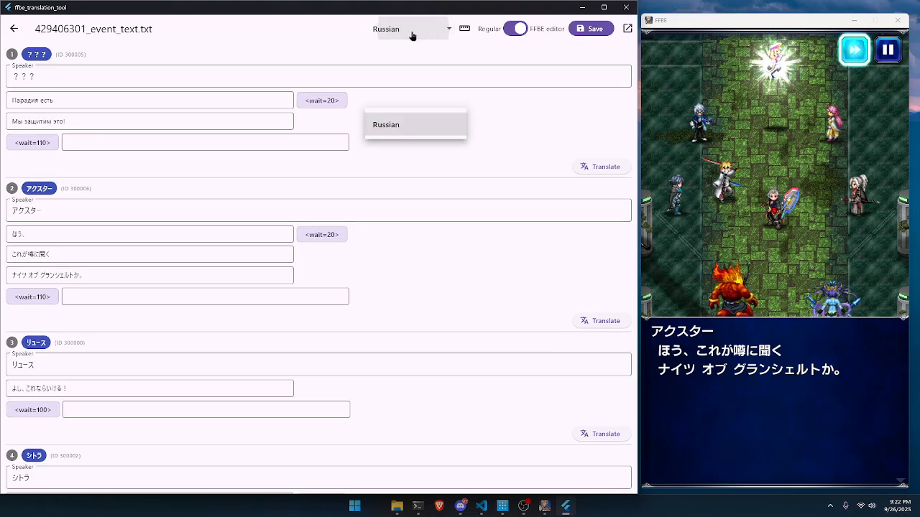
pyautogui.click(406, 148)
pyautogui.click(596, 321)
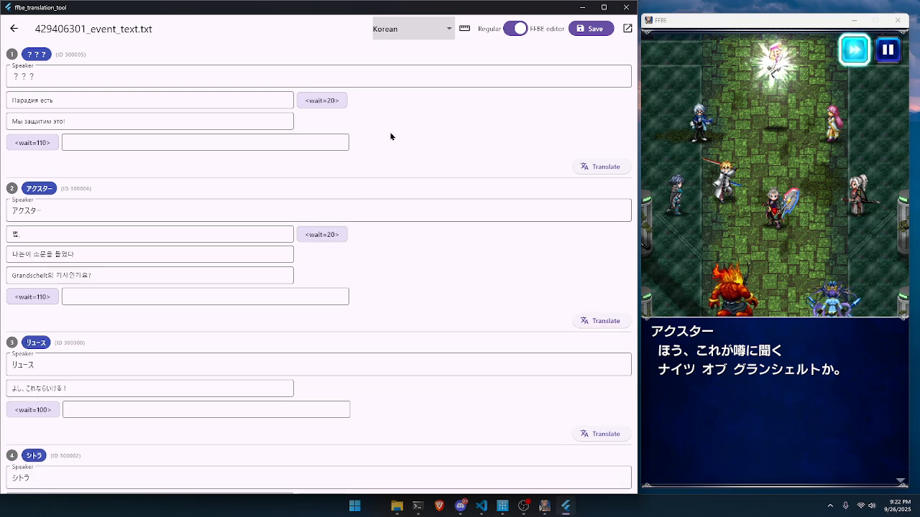
pyautogui.scroll(-1, 302, 252)
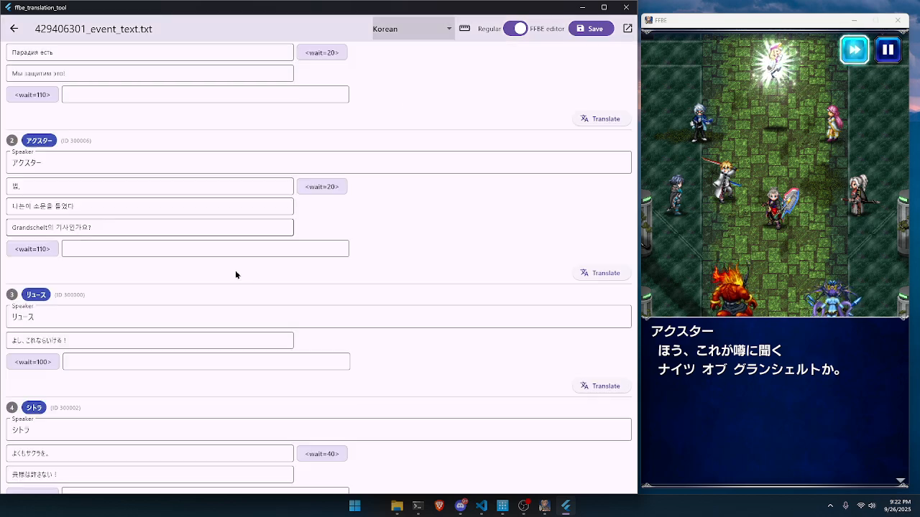
pyautogui.doubleClick(20, 227)
# Step: Switch the target language to Arabic and translate the dialogue of entry 3
pyautogui.scroll(-1, 337, 256)
pyautogui.click(413, 34)
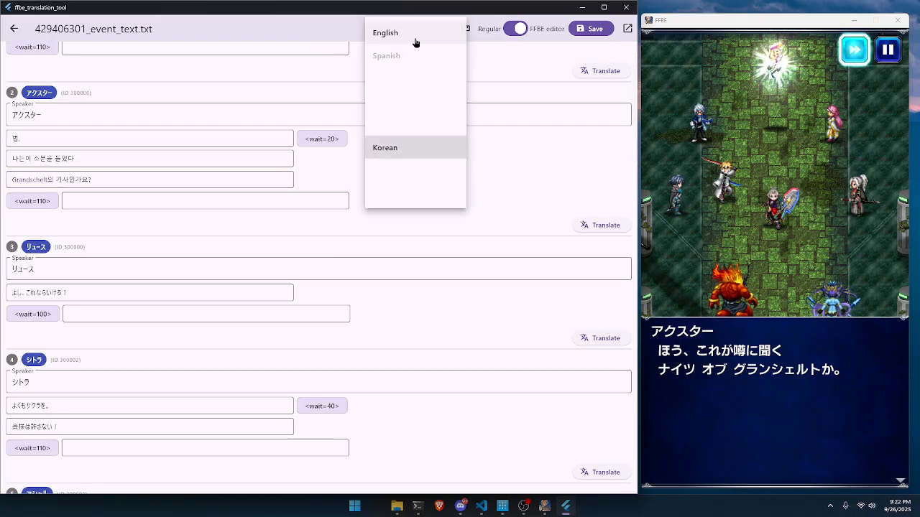
pyautogui.click(397, 175)
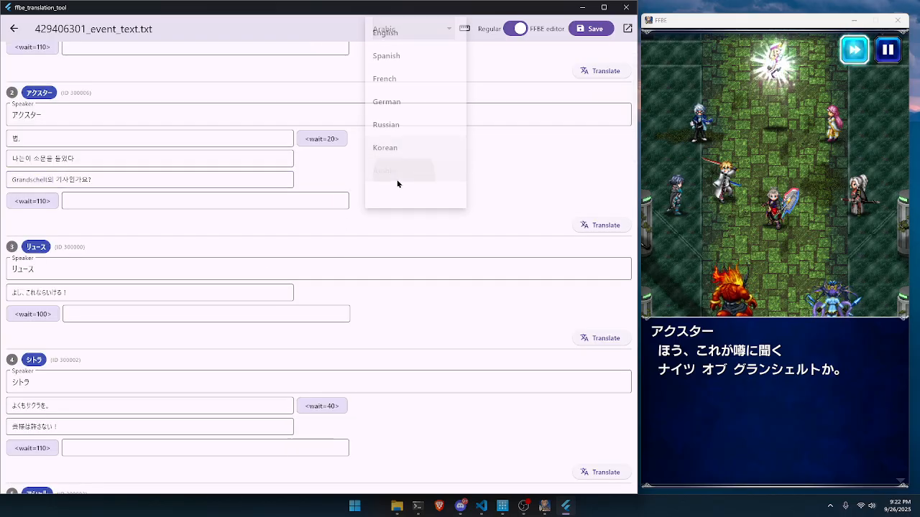
pyautogui.click(604, 338)
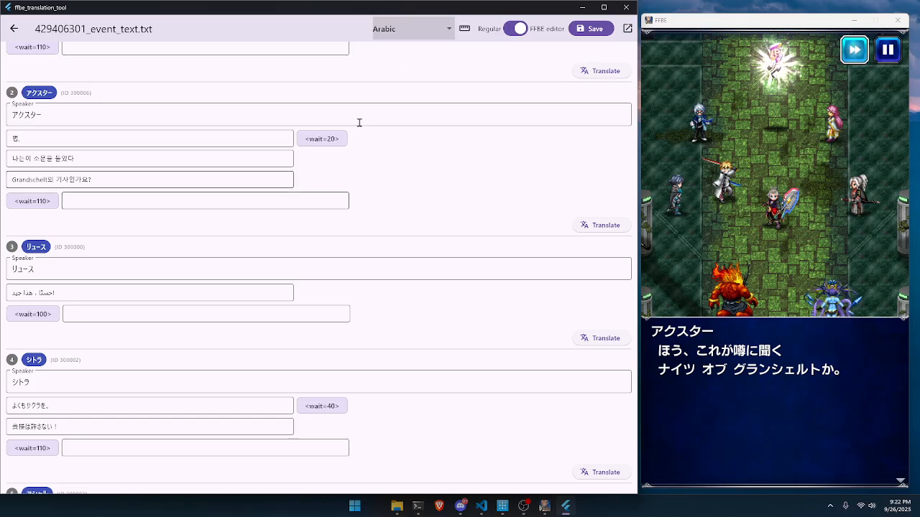
# Step: Set the target language to Chinese (Simplified) and translate the dialogue of entry 4
pyautogui.click(424, 34)
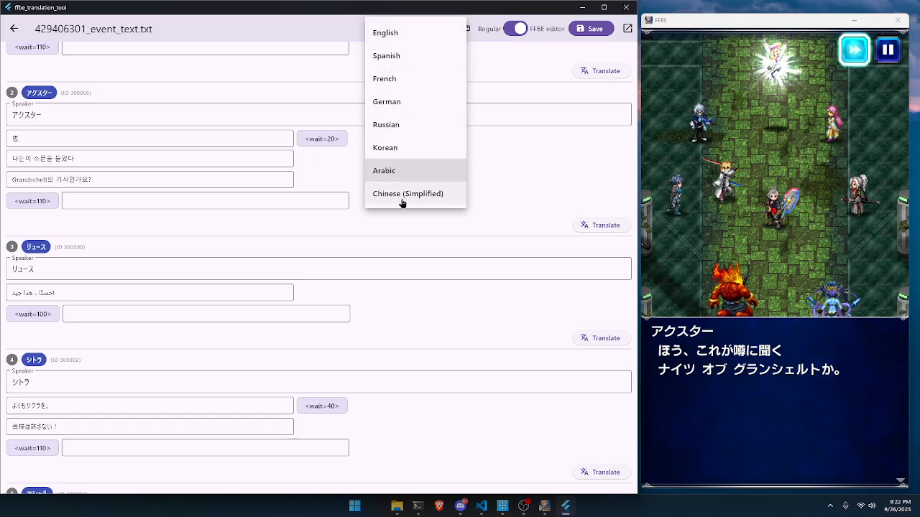
pyautogui.click(410, 194)
pyautogui.scroll(-2, 204, 278)
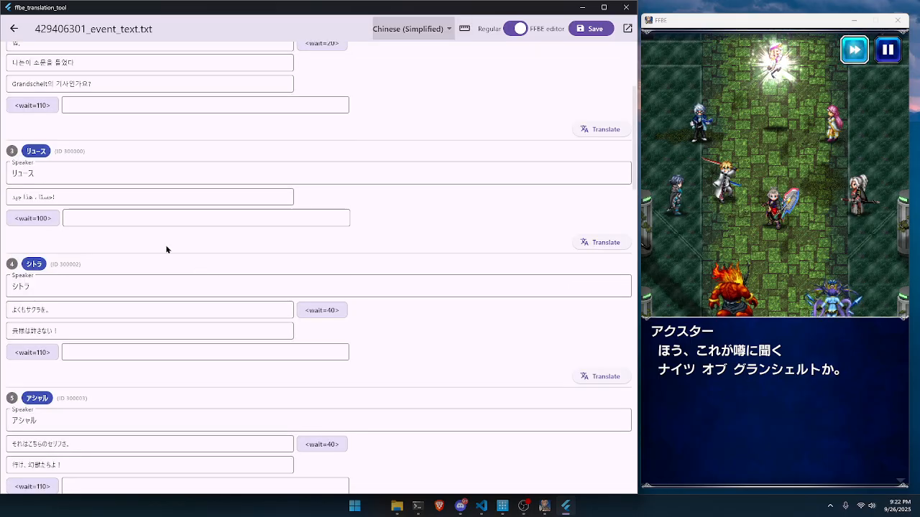
pyautogui.scroll(-1, 165, 248)
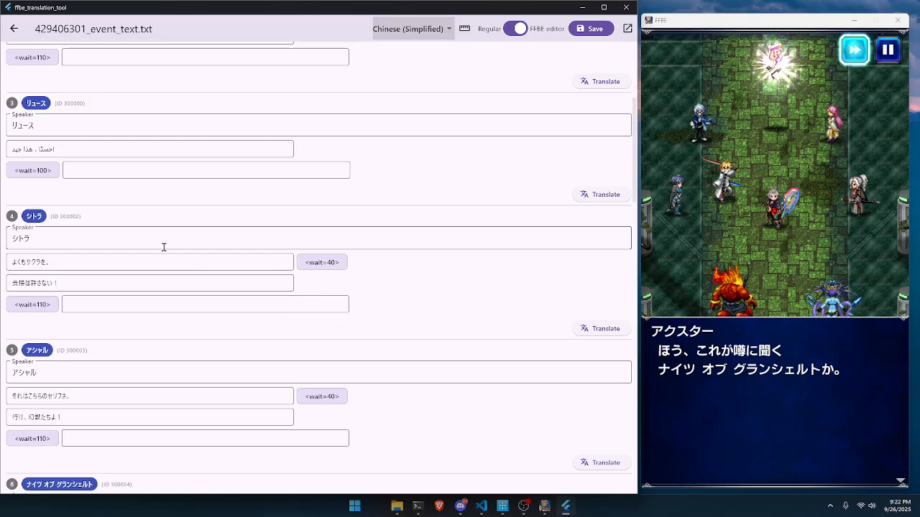
pyautogui.click(595, 329)
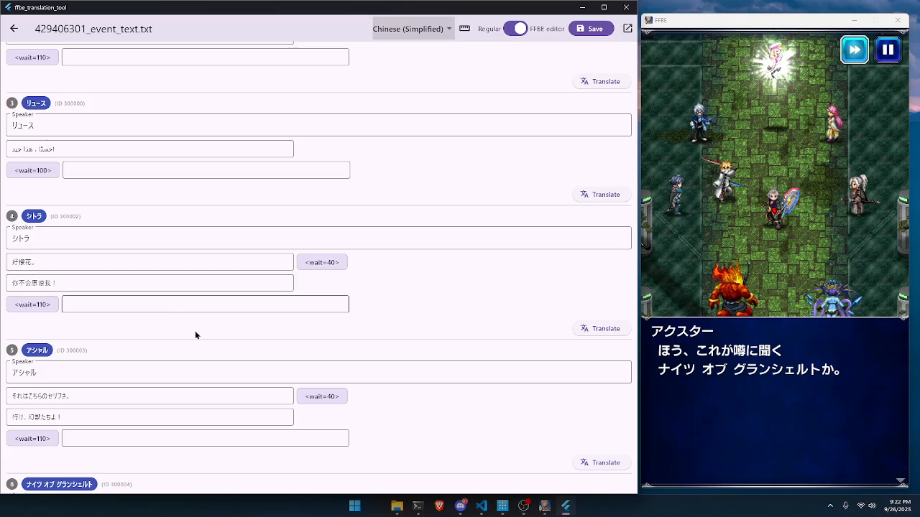
# Step: Save the translated dialogue of 429406301_event_text.txt, return to the CPK's file overview and exit the running scene in the FFBE game
pyautogui.click(600, 30)
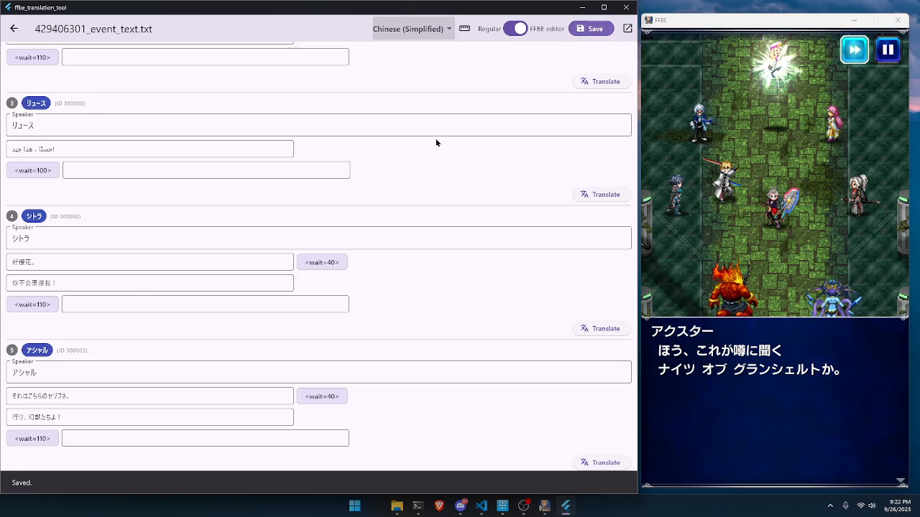
pyautogui.click(13, 29)
pyautogui.click(535, 57)
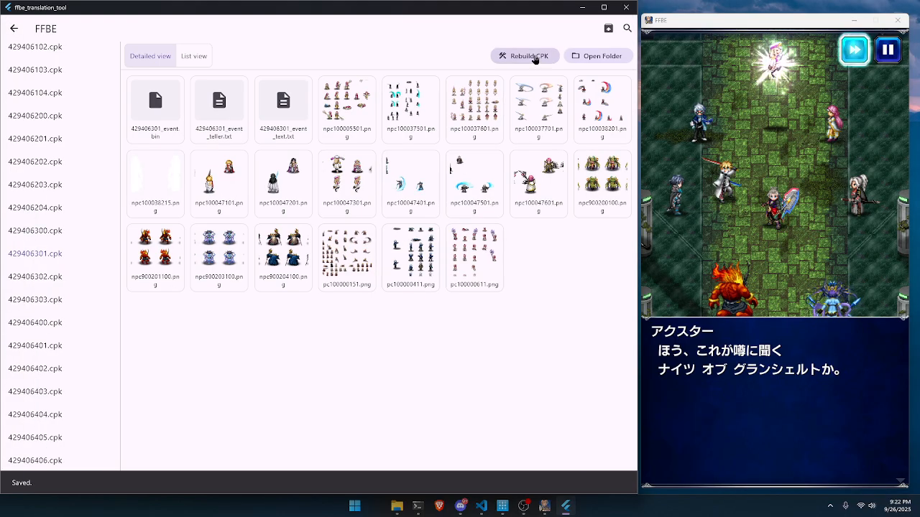
pyautogui.click(889, 50)
pyautogui.click(666, 49)
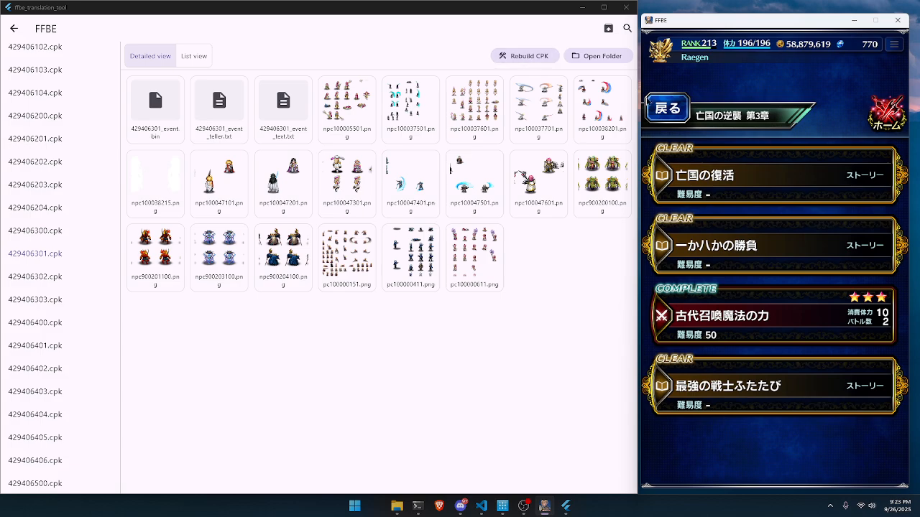
# Step: Rebuild 429406301.cpk from the edited files and replay the story scene 一か八かの勝負 in the game
pyautogui.click(539, 58)
pyautogui.click(366, 267)
pyautogui.click(354, 309)
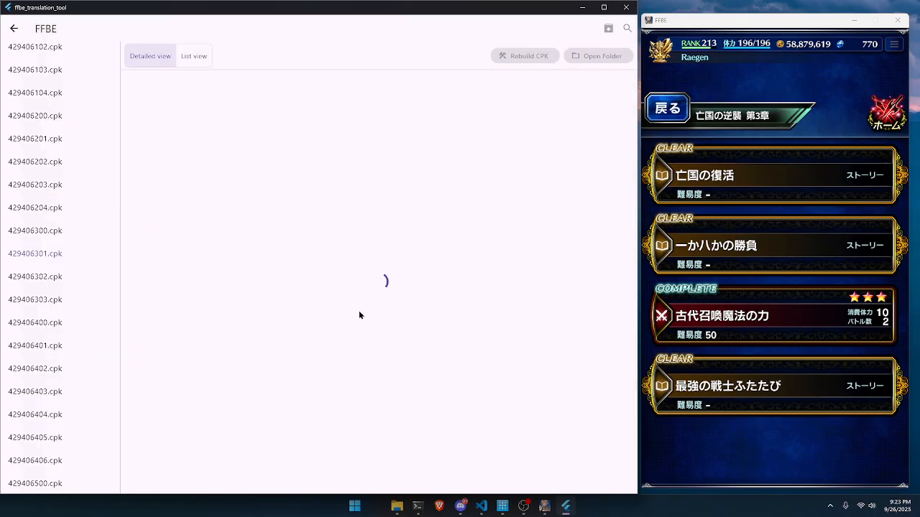
pyautogui.click(809, 269)
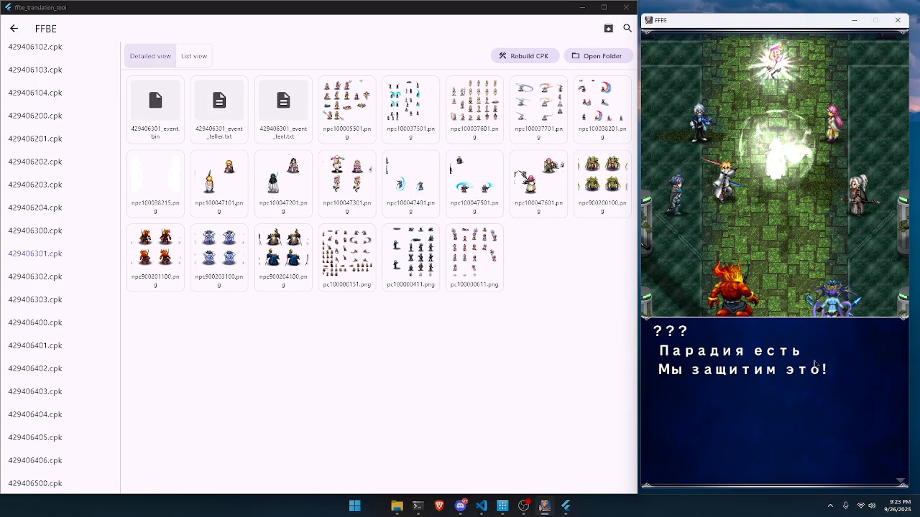
# Step: Reopen 429406301_event_text.txt in the FFBE editor and inspect the line character limit setting, keeping its value
pyautogui.click(306, 126)
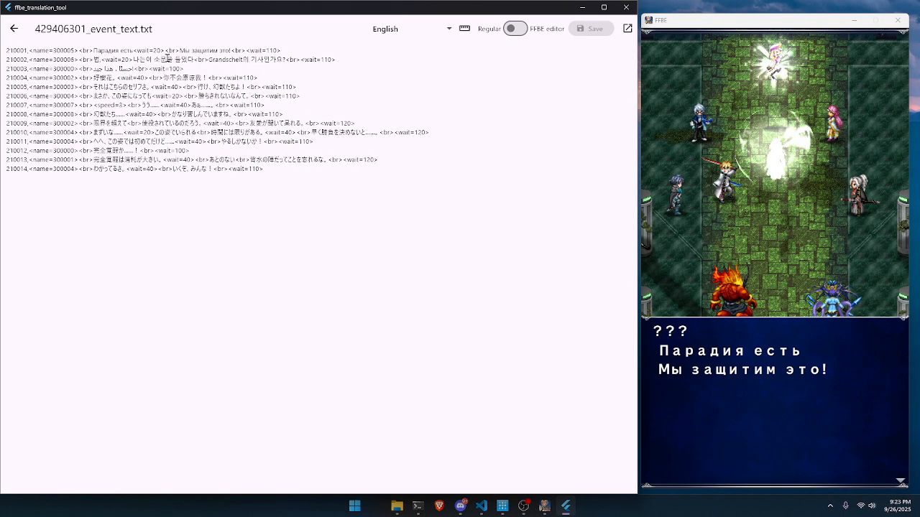
pyautogui.click(516, 30)
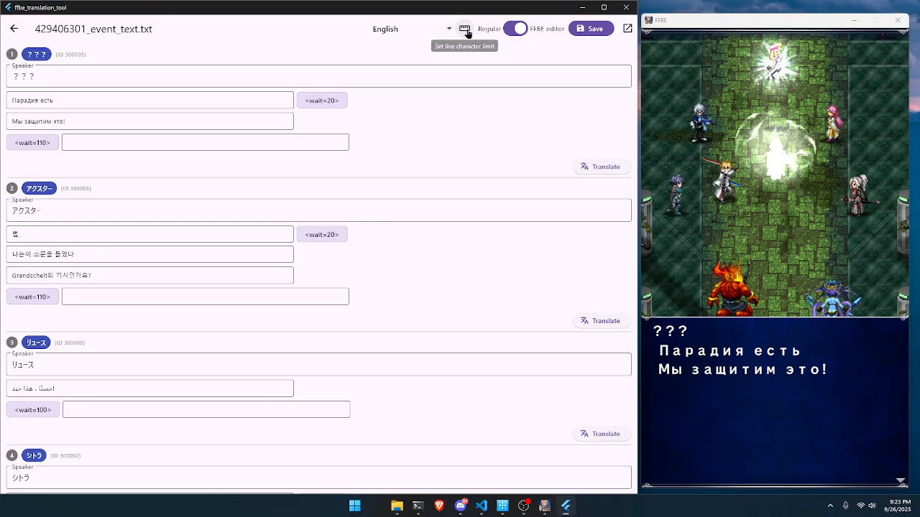
pyautogui.click(467, 31)
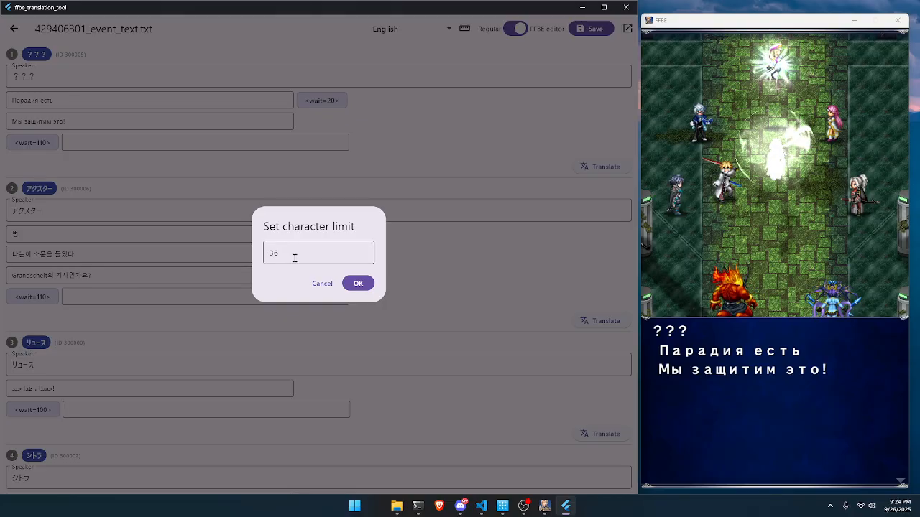
pyautogui.moveTo(294, 258); pyautogui.dragTo(265, 252)
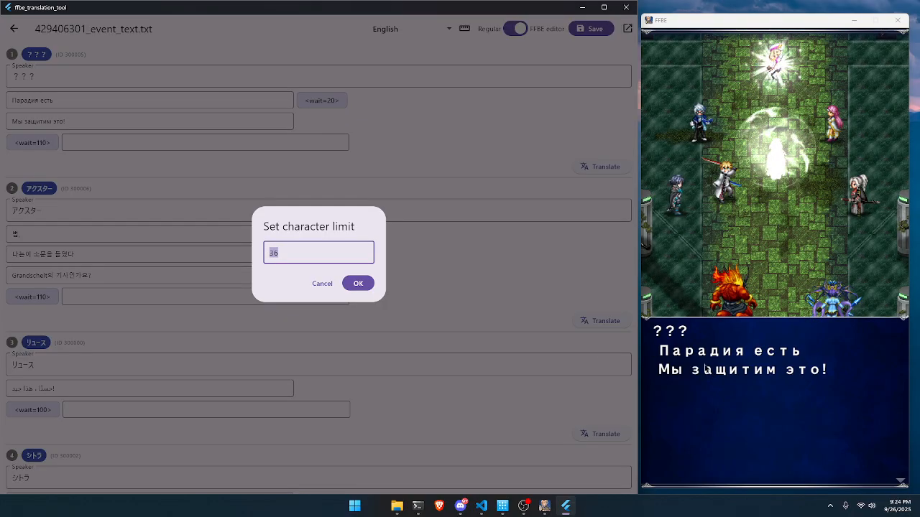
pyautogui.click(353, 283)
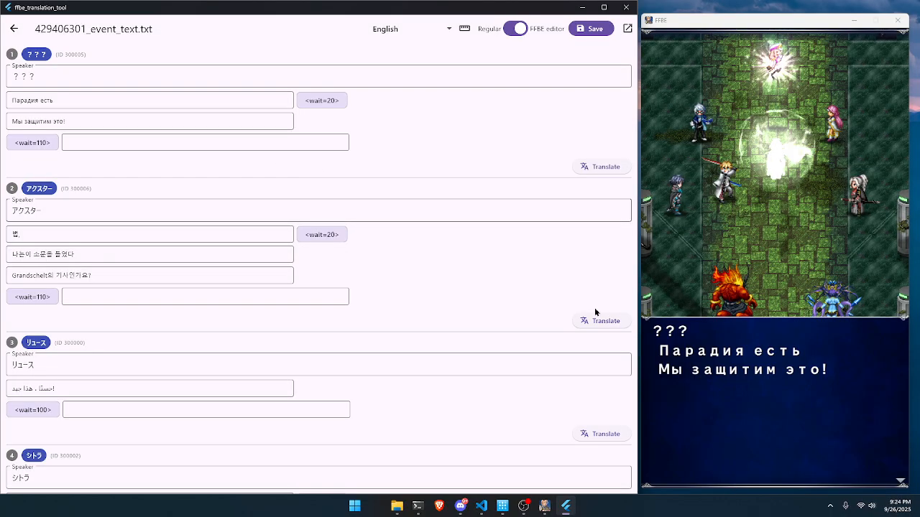
# Step: Advance the in-game dialogue past the Russian line and compare entries 2 and 3 with their Korean and Arabic text in the editor
pyautogui.click(776, 380)
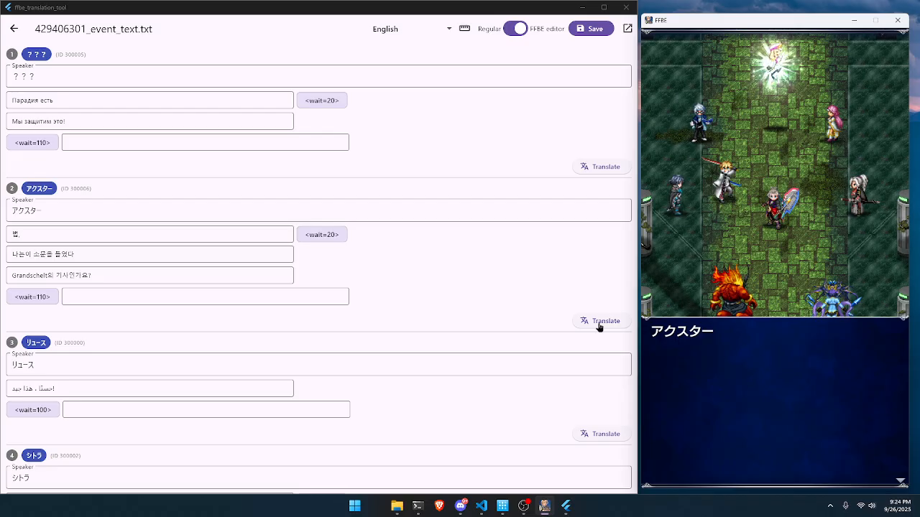
pyautogui.scroll(-1, 84, 252)
pyautogui.moveTo(78, 207); pyautogui.dragTo(31, 189)
pyautogui.click(32, 188)
pyautogui.click(740, 403)
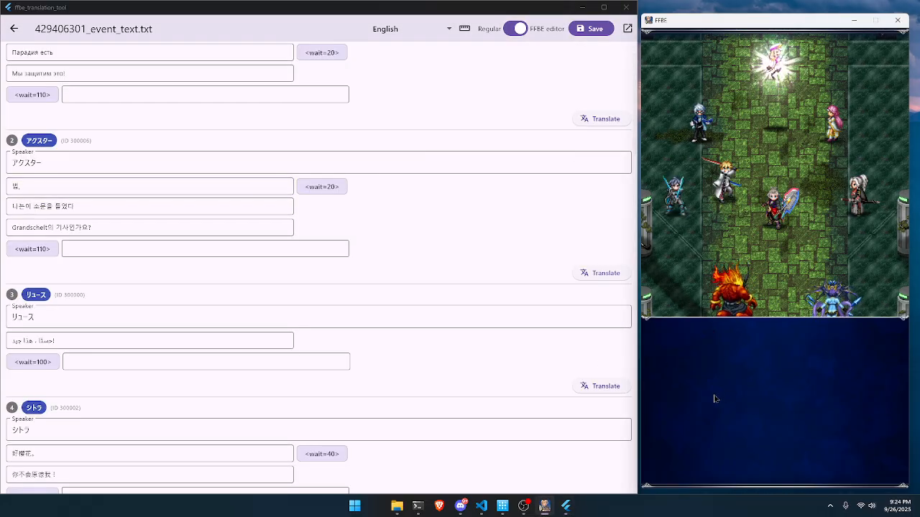
pyautogui.scroll(-1, 220, 306)
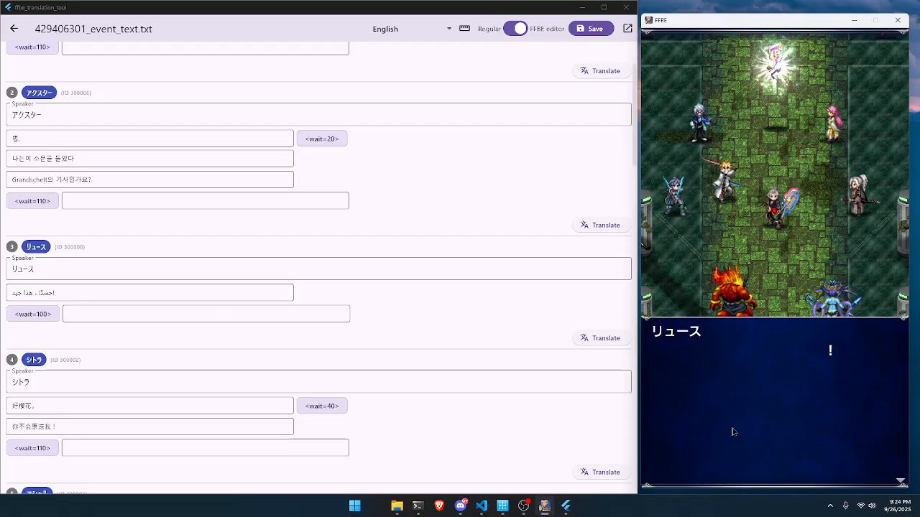
pyautogui.scroll(-1, 446, 360)
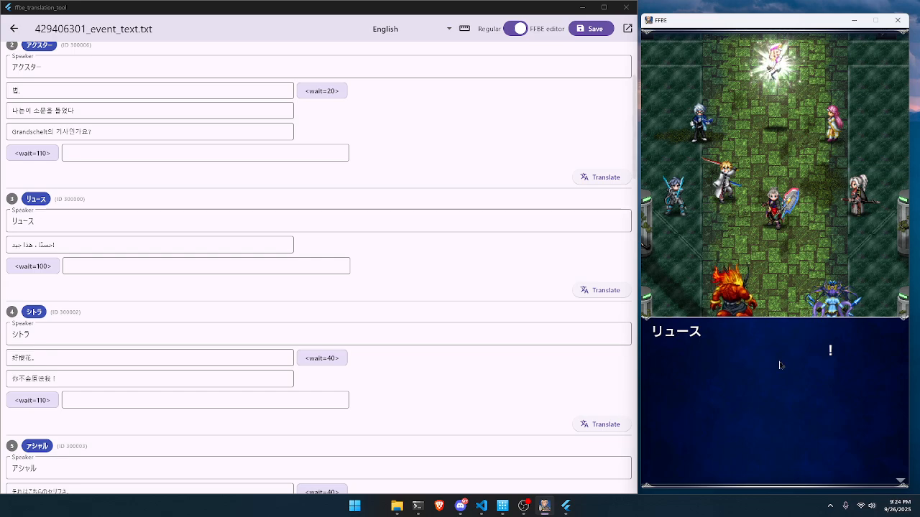
pyautogui.click(74, 245)
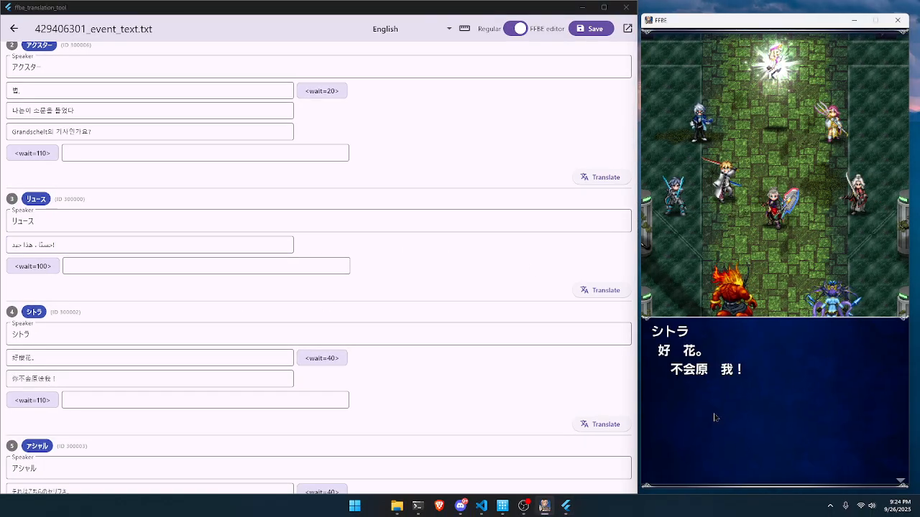
# Step: Compare entry 4's Chinese text with the game, inspect the second character of its first line, and advance the in-game dialogue
pyautogui.scroll(-1, 98, 352)
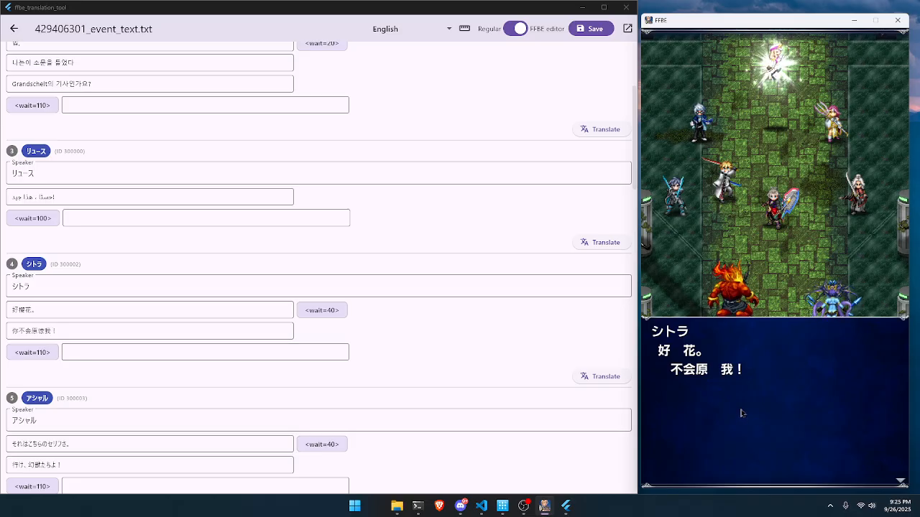
pyautogui.click(41, 310)
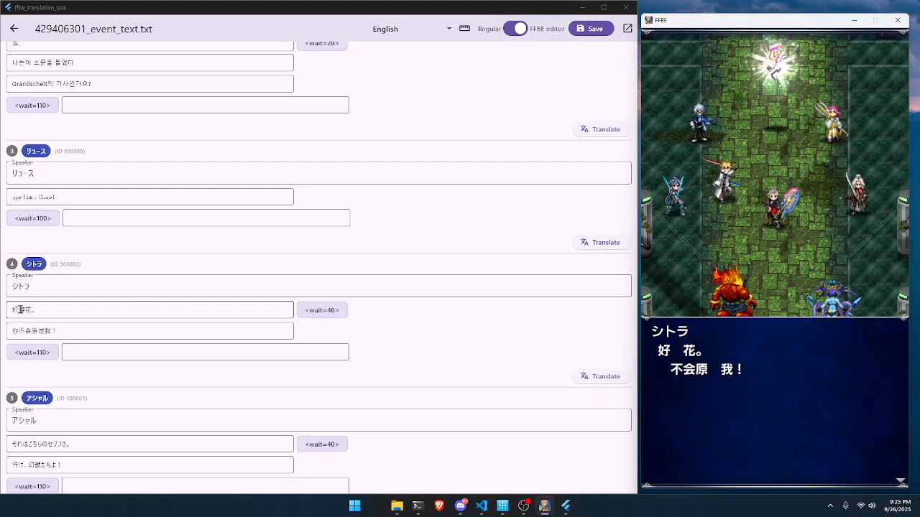
pyautogui.click(21, 309)
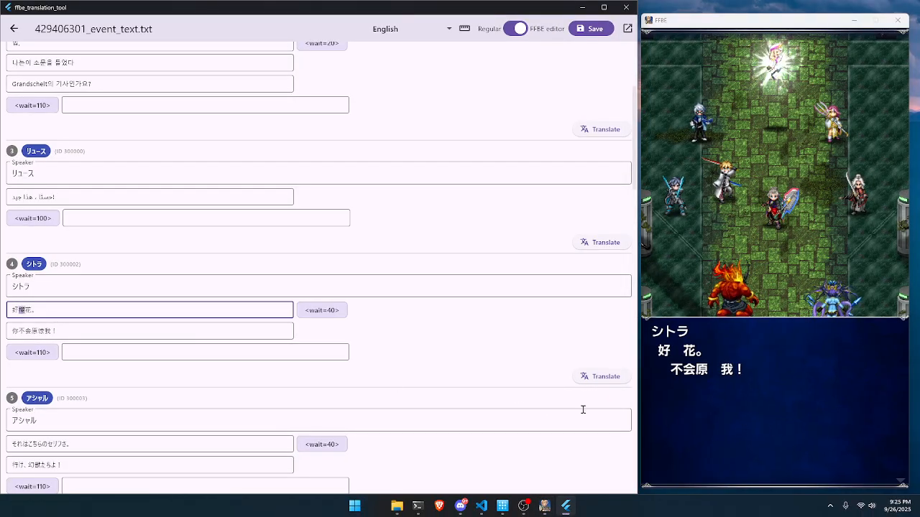
pyautogui.scroll(-1, 583, 409)
pyautogui.click(785, 435)
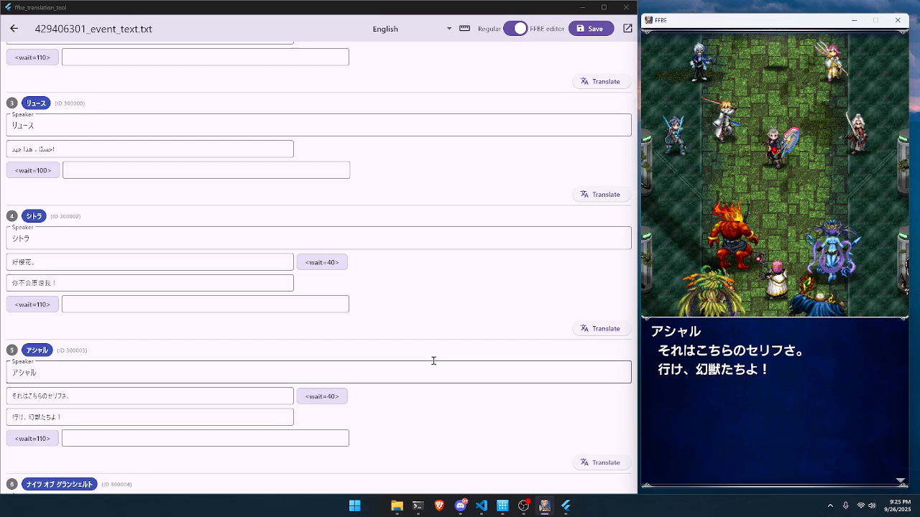
# Step: Review the translated entries from the beginning and view the available target languages, leaving English selected
pyautogui.scroll(5, 414, 353)
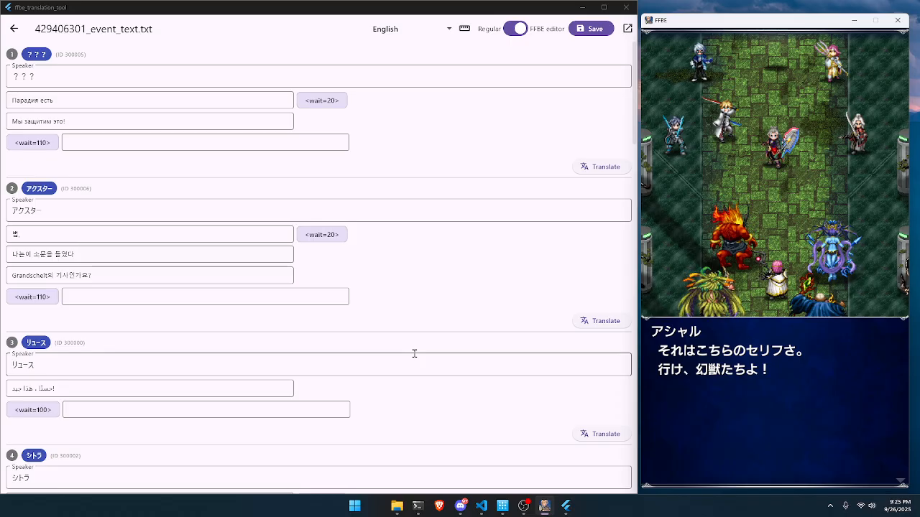
pyautogui.click(89, 250)
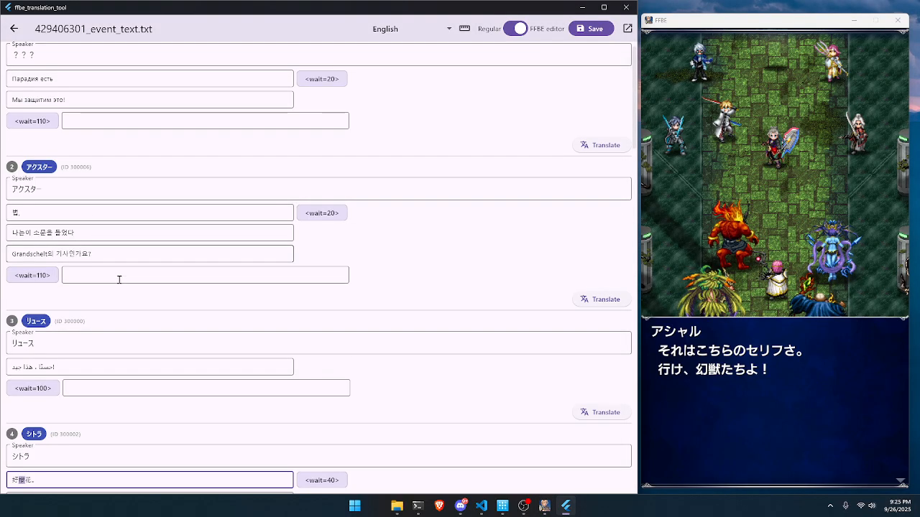
pyautogui.scroll(-1, 94, 371)
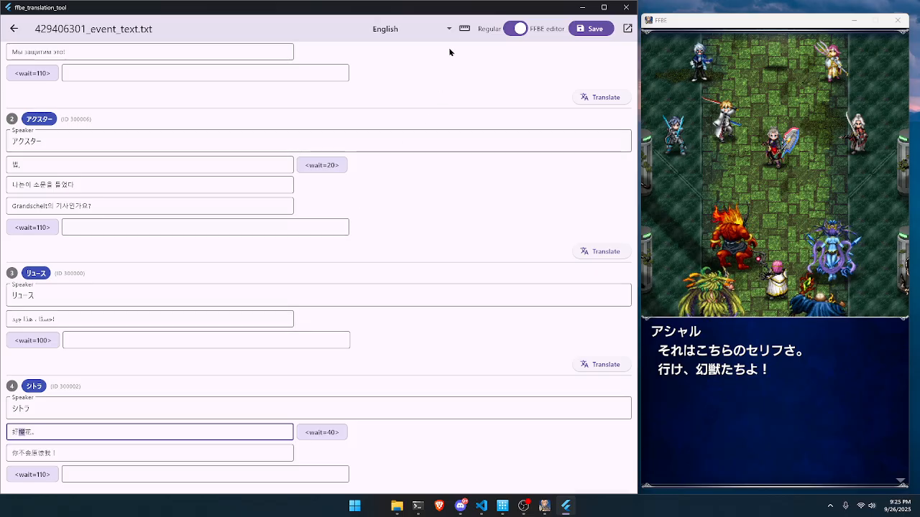
pyautogui.click(434, 30)
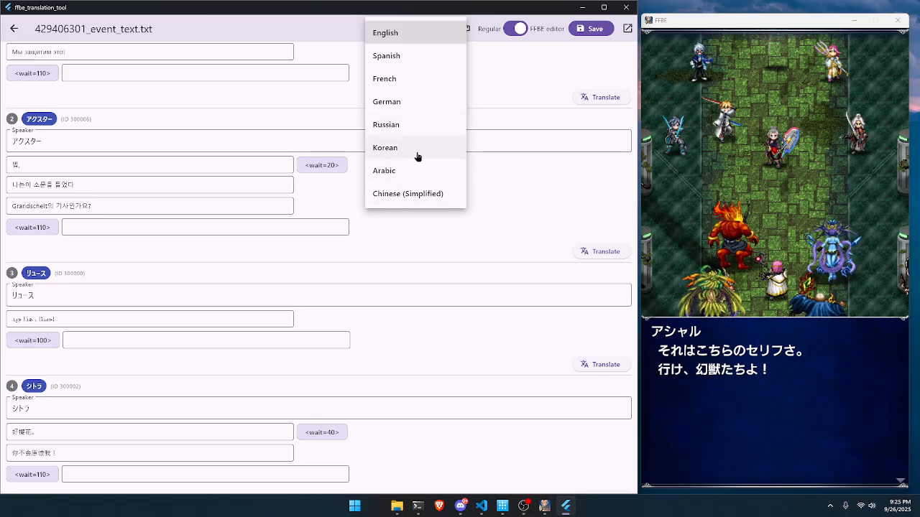
pyautogui.click(501, 61)
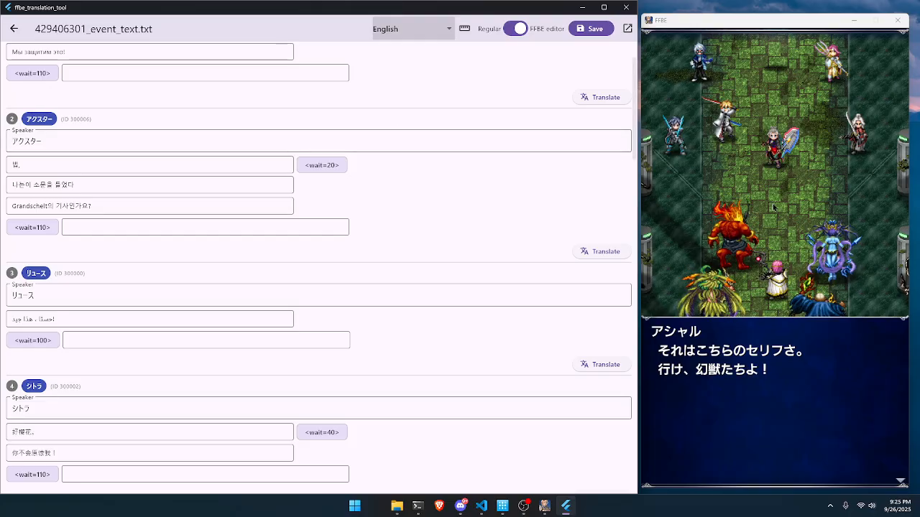
# Step: Advance the in-game dialogue past entry 5 and exit the story scene
pyautogui.click(787, 415)
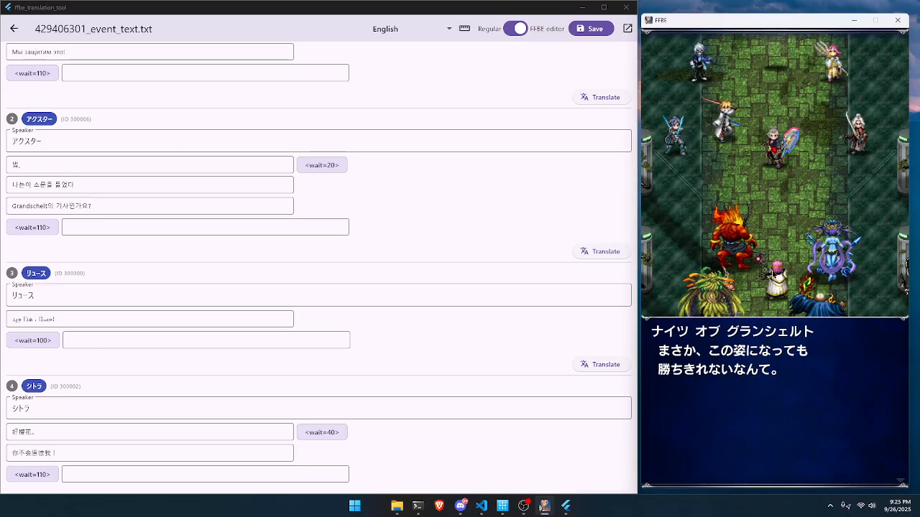
pyautogui.click(799, 79)
pyautogui.click(889, 49)
pyautogui.click(685, 63)
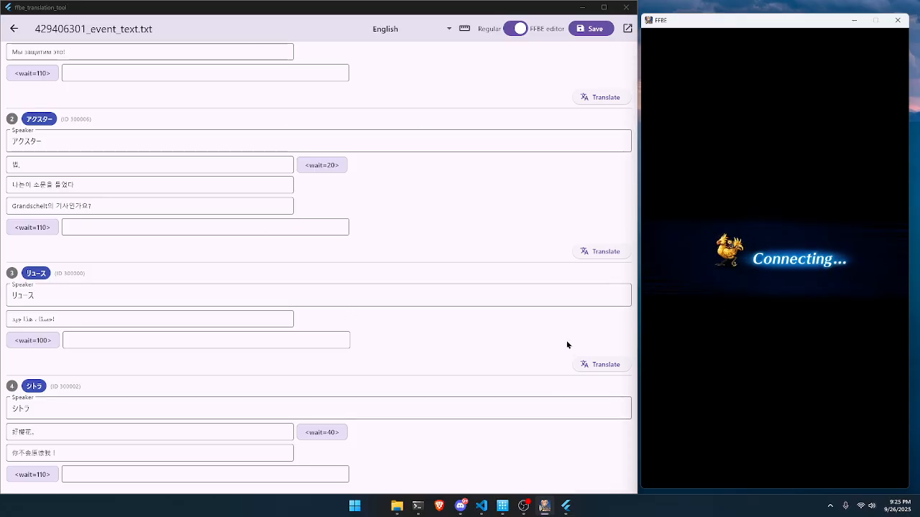
# Step: Return to the file overview and browse the extracted contents of 429406301.cpk, 429406302.cpk and 429406303.cpk
pyautogui.click(14, 29)
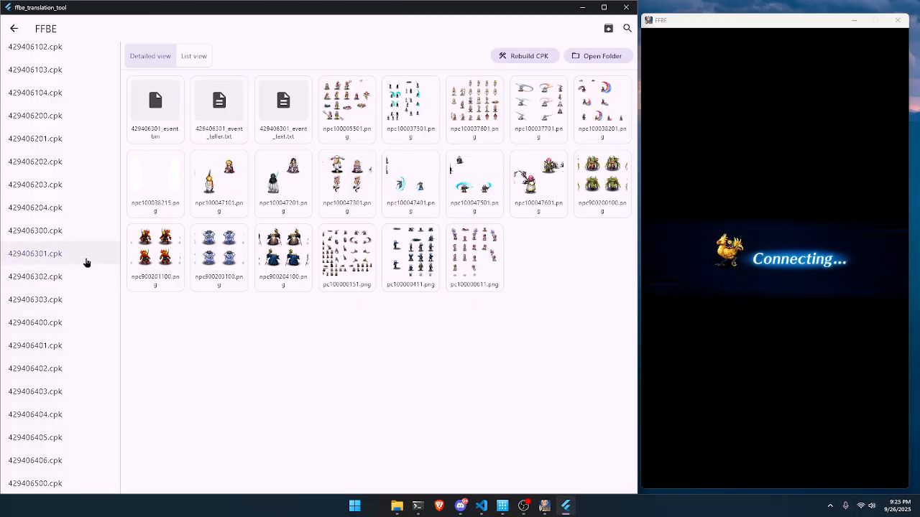
pyautogui.click(86, 262)
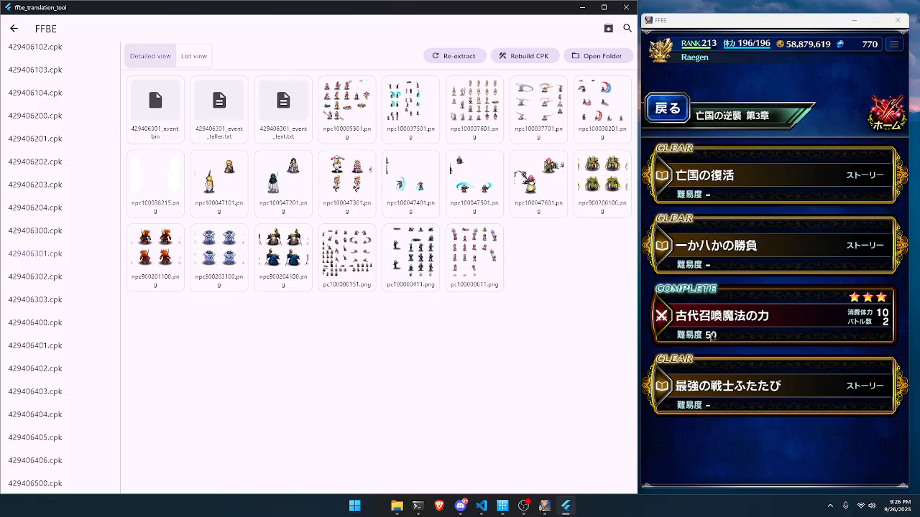
pyautogui.click(63, 271)
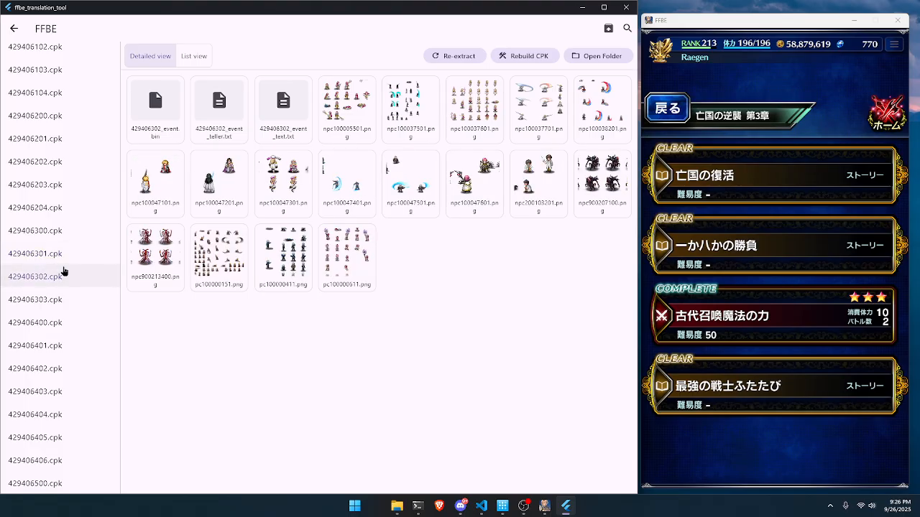
pyautogui.click(69, 304)
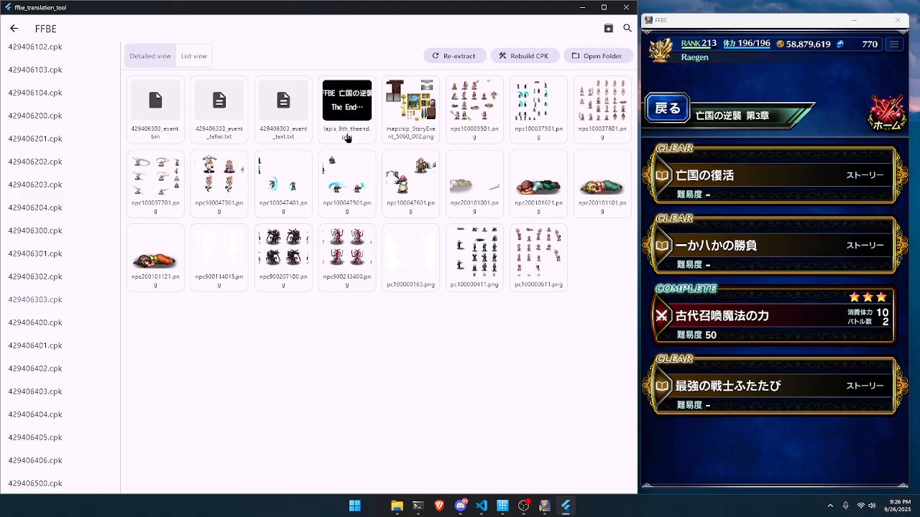
# Step: Preview the "The End…" title image from 429406303.cpk, return the game to its home screen, and close the preview
pyautogui.click(352, 108)
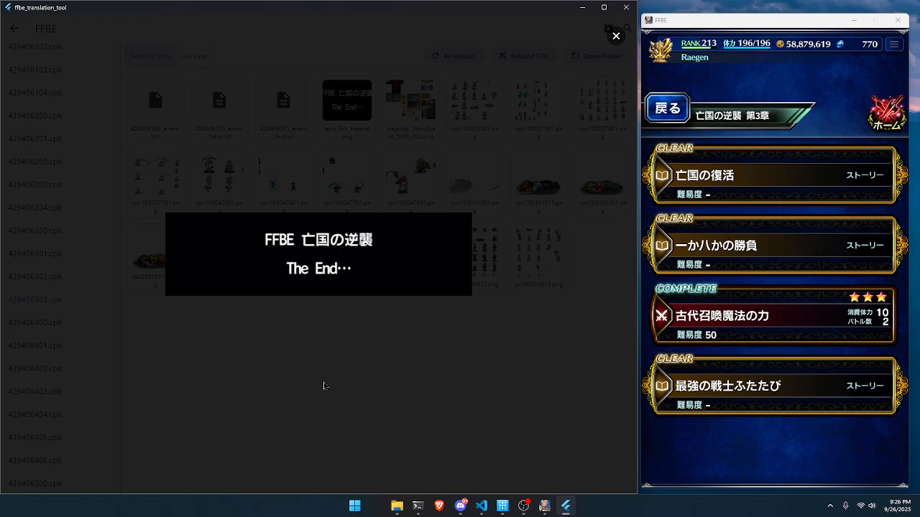
pyautogui.click(679, 105)
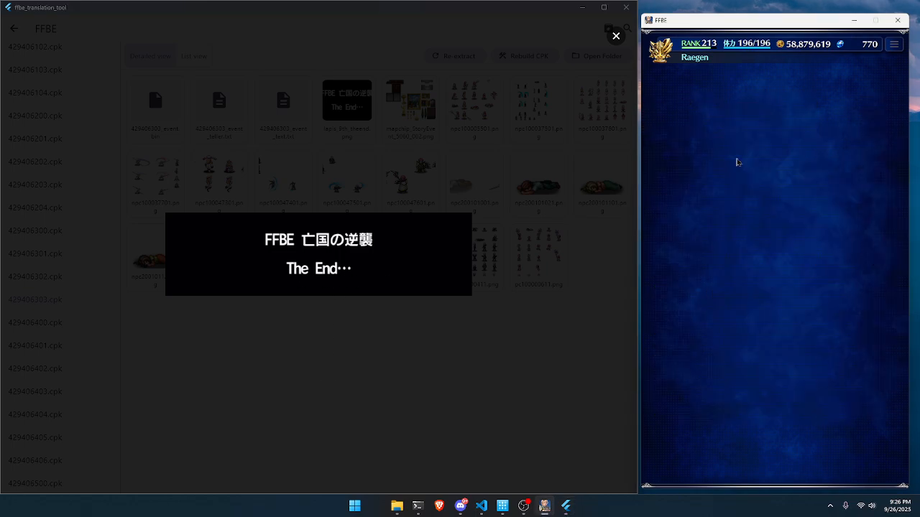
pyautogui.click(672, 121)
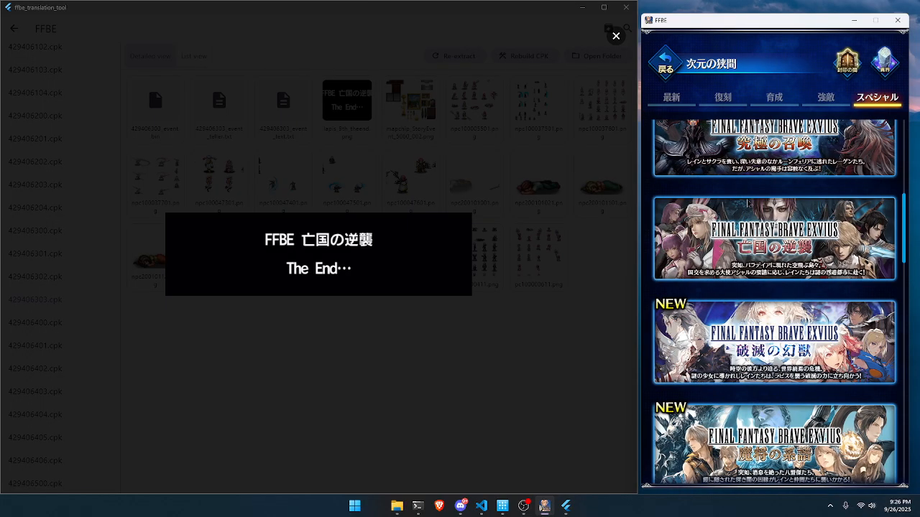
pyautogui.click(672, 70)
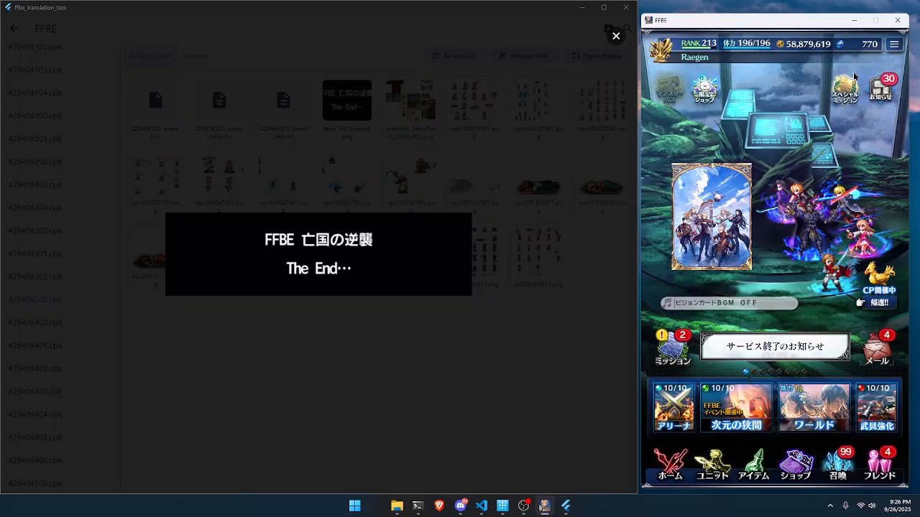
pyautogui.click(615, 36)
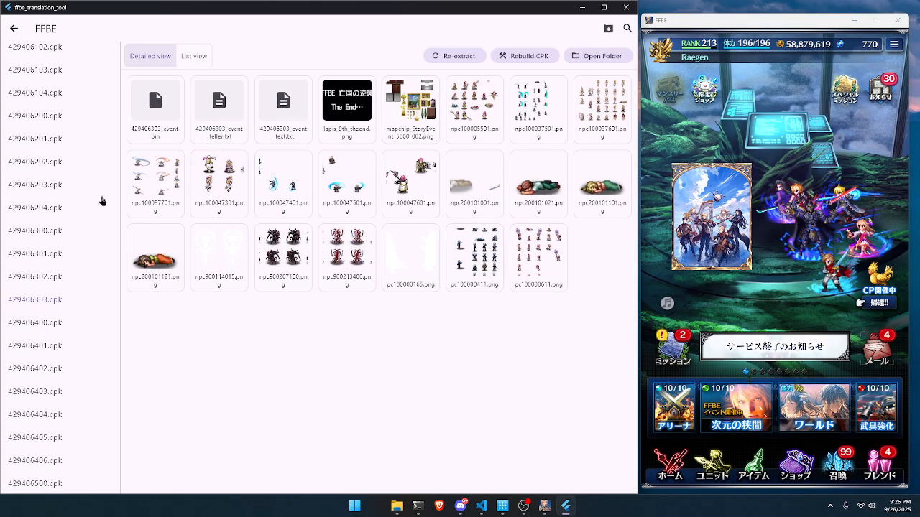
# Step: Run the game's bulk data download (データ一括ダウンロード) and return to the game's home screen
pyautogui.click(894, 45)
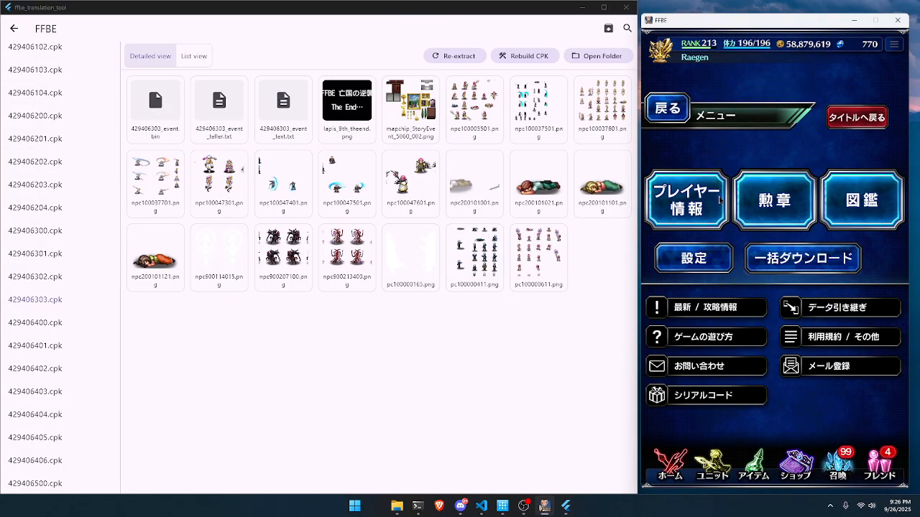
pyautogui.click(725, 253)
pyautogui.click(672, 105)
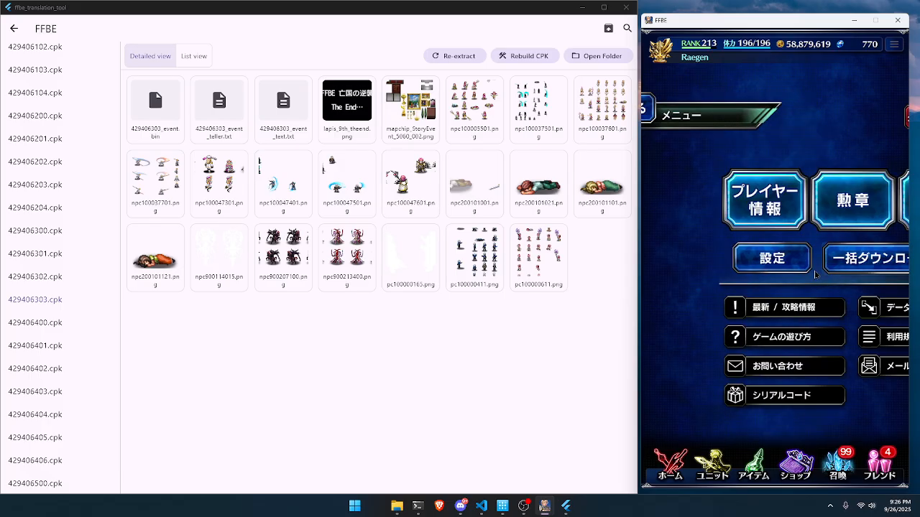
pyautogui.click(722, 207)
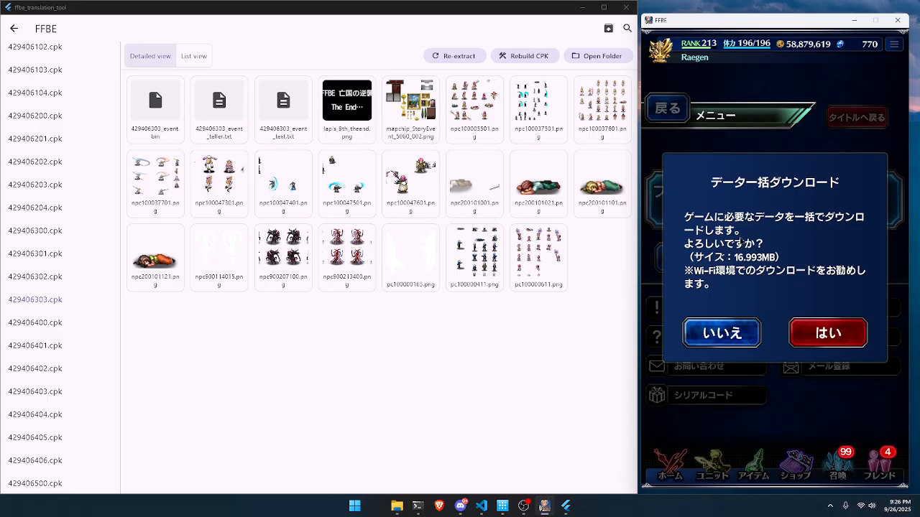
pyautogui.click(810, 337)
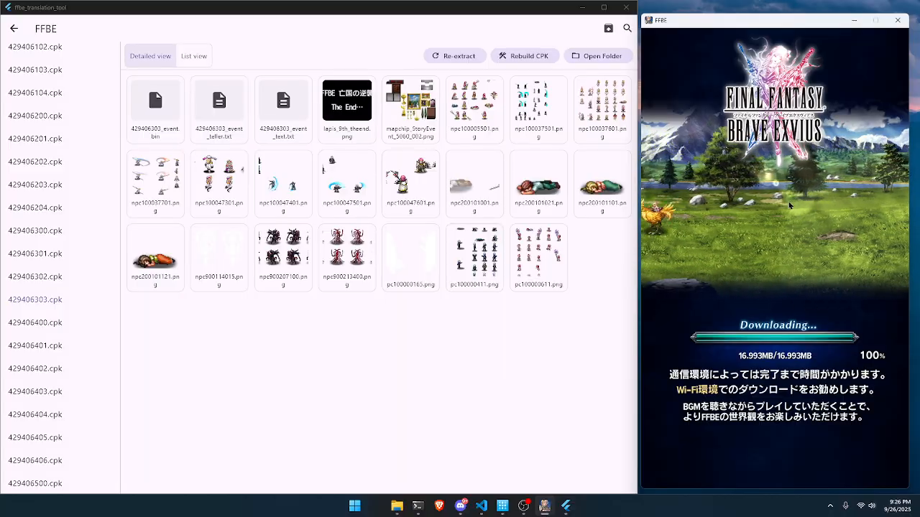
pyautogui.click(778, 289)
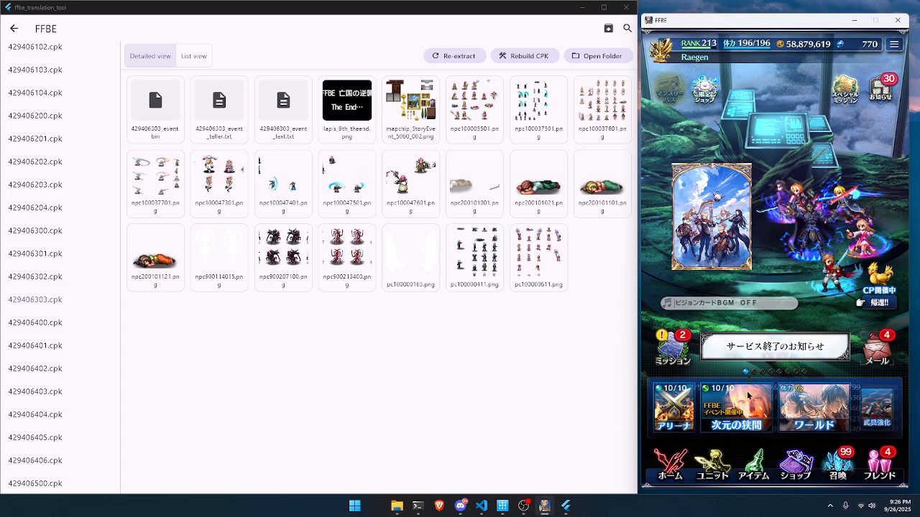
# Step: View the chapters of the 継承の旅路 event in 次元の狭間, then return the game to its home screen
pyautogui.click(748, 395)
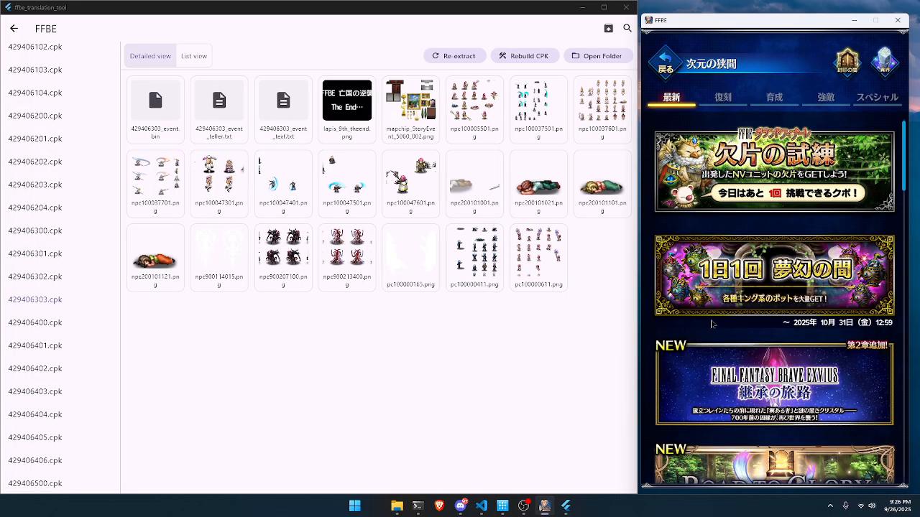
pyautogui.moveTo(735, 407); pyautogui.dragTo(741, 237)
pyautogui.click(740, 243)
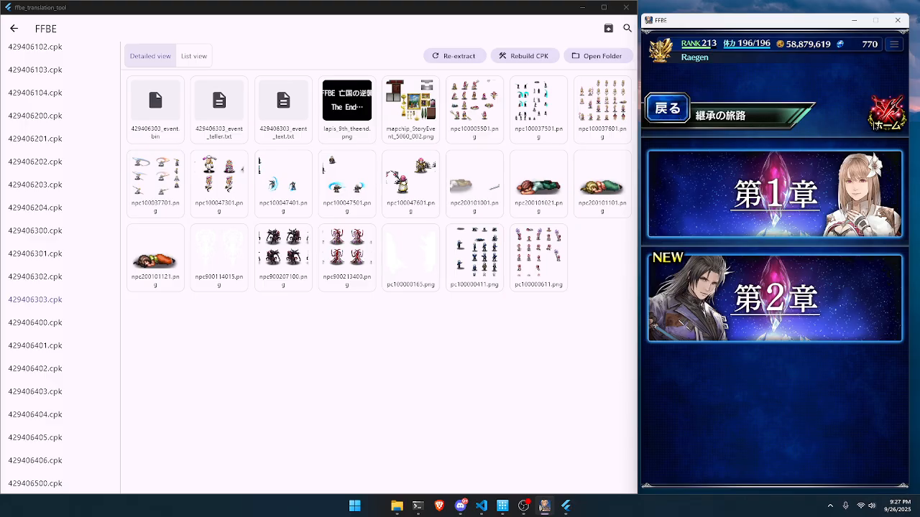
pyautogui.click(881, 121)
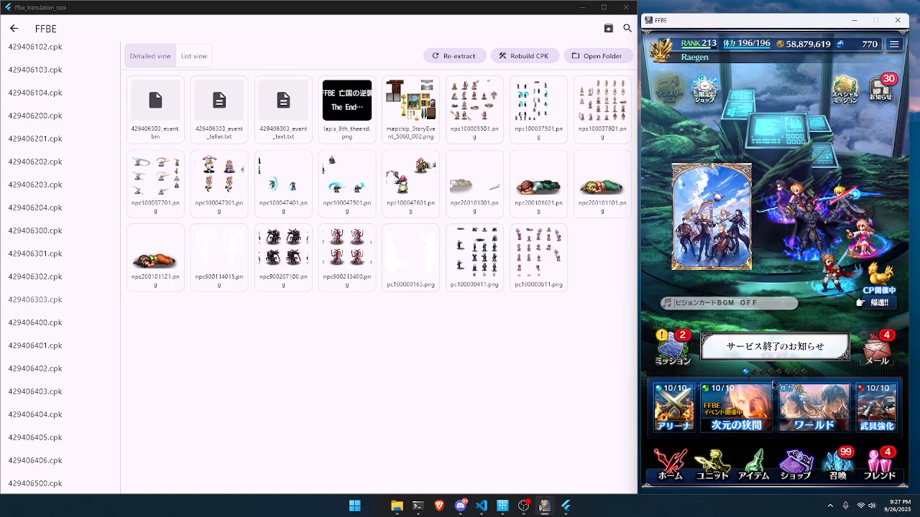
# Step: Open the game's world map through the world selection and look over its story chapters
pyautogui.click(795, 409)
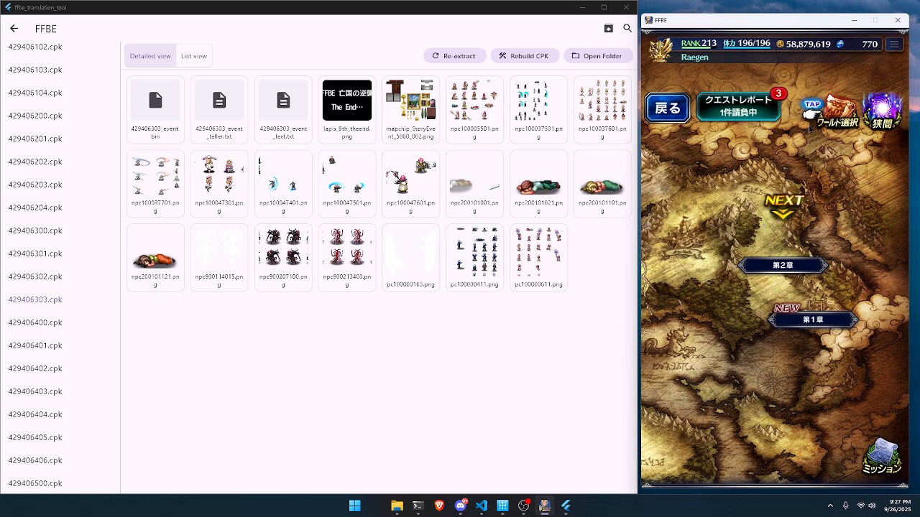
pyautogui.click(841, 114)
pyautogui.click(751, 316)
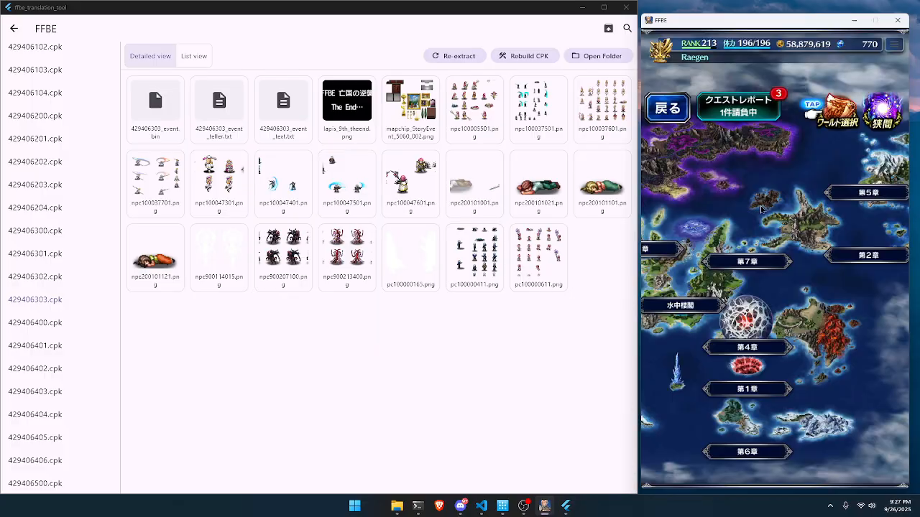
pyautogui.moveTo(712, 231); pyautogui.dragTo(825, 229)
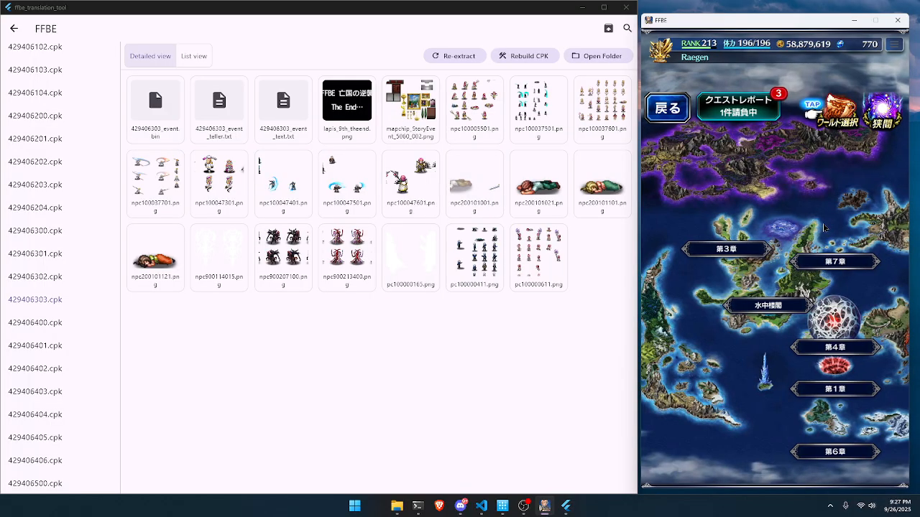
pyautogui.moveTo(825, 227); pyautogui.dragTo(773, 225)
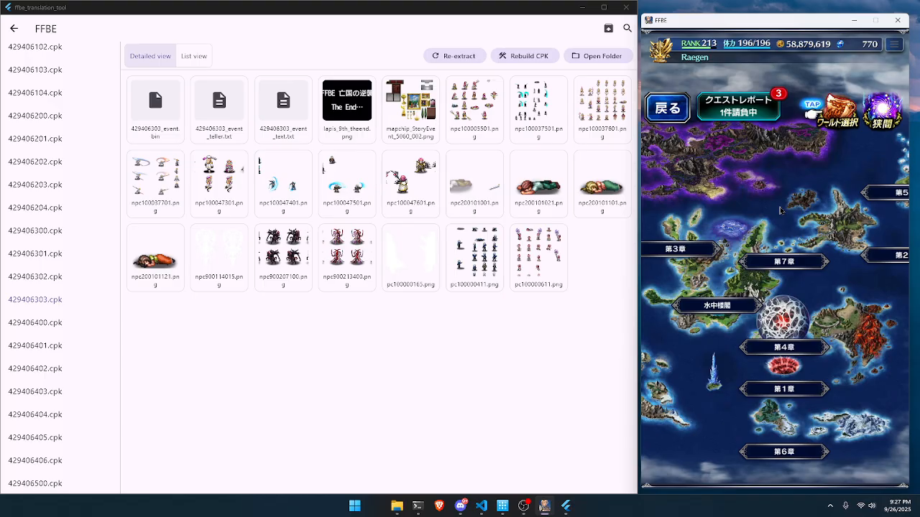
# Step: Preview the pc100000165.png sprite in the translation tool, close the preview and return the game to its home screen
pyautogui.click(404, 263)
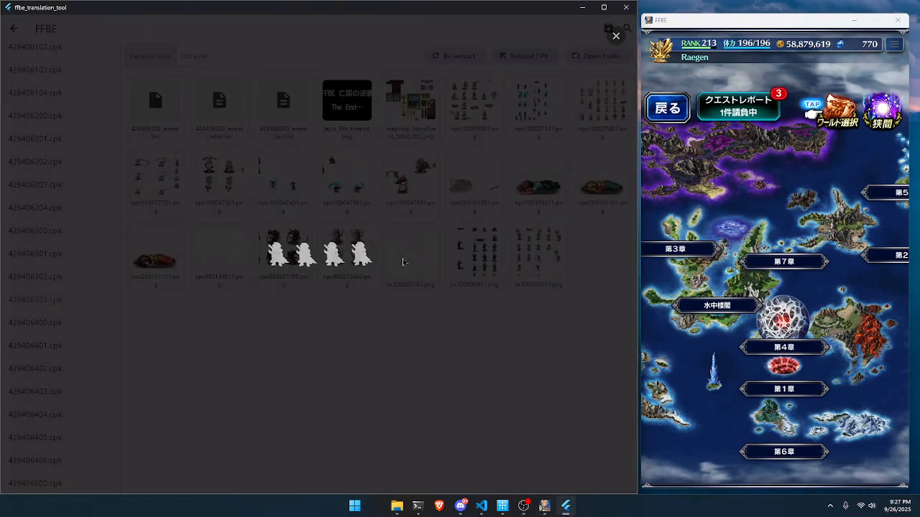
pyautogui.click(616, 35)
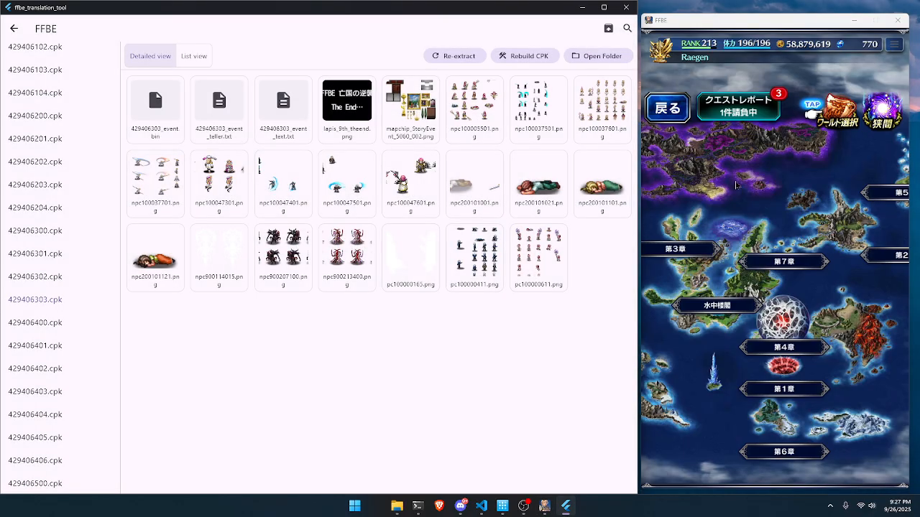
pyautogui.click(682, 119)
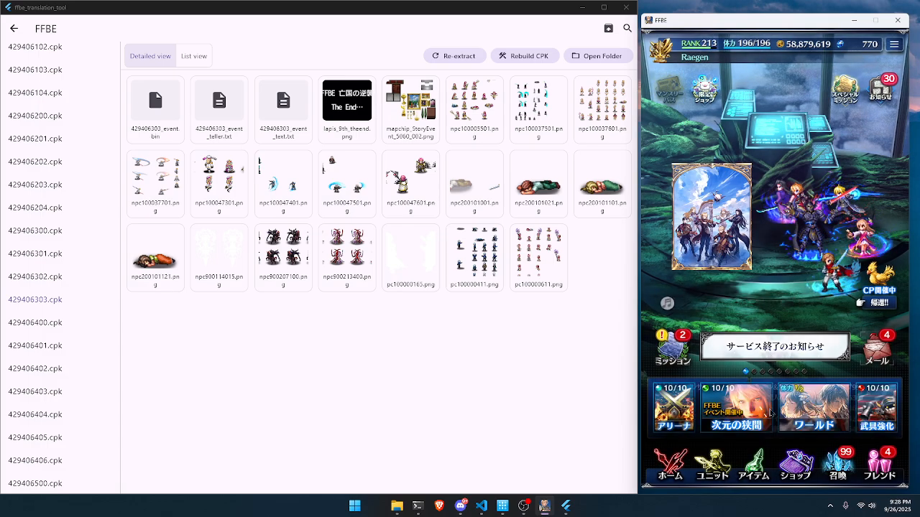
# Step: View the story seasons in the game's world selection, close it and leave the world map
pyautogui.click(805, 410)
pyautogui.click(829, 126)
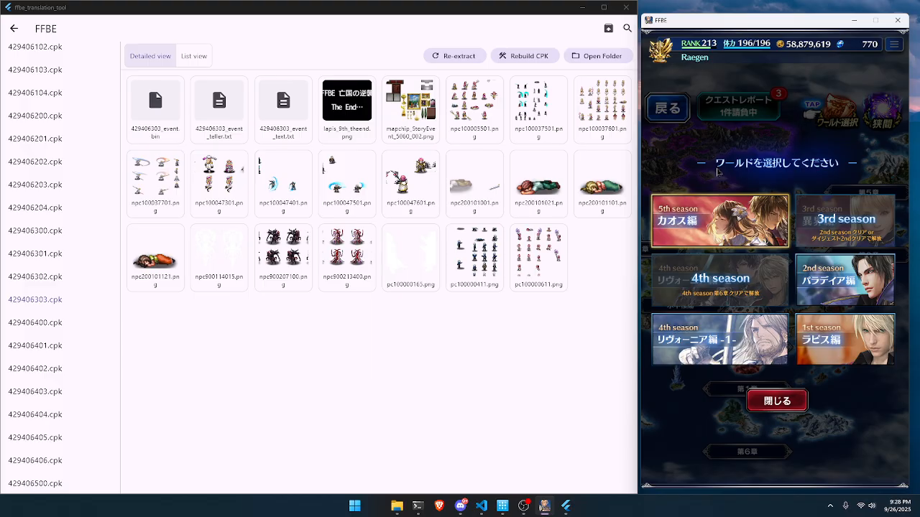
pyautogui.click(766, 402)
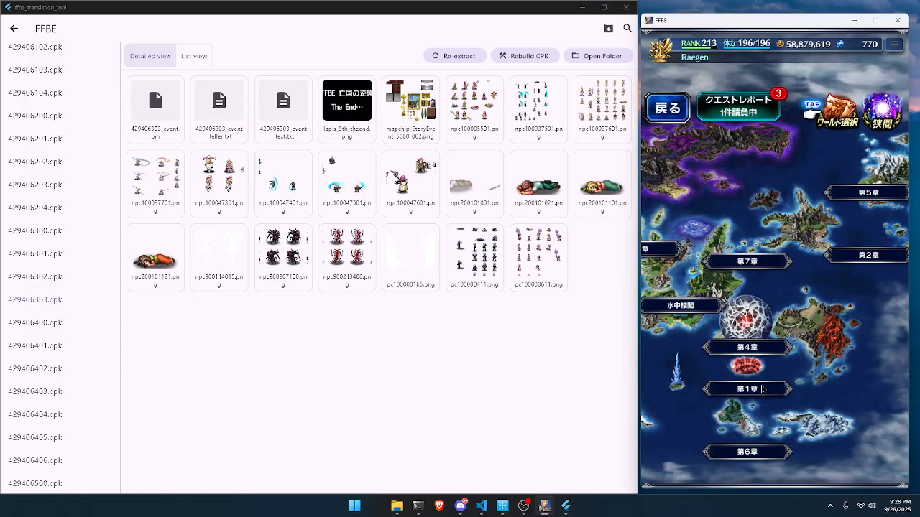
pyautogui.click(669, 109)
pyautogui.click(711, 463)
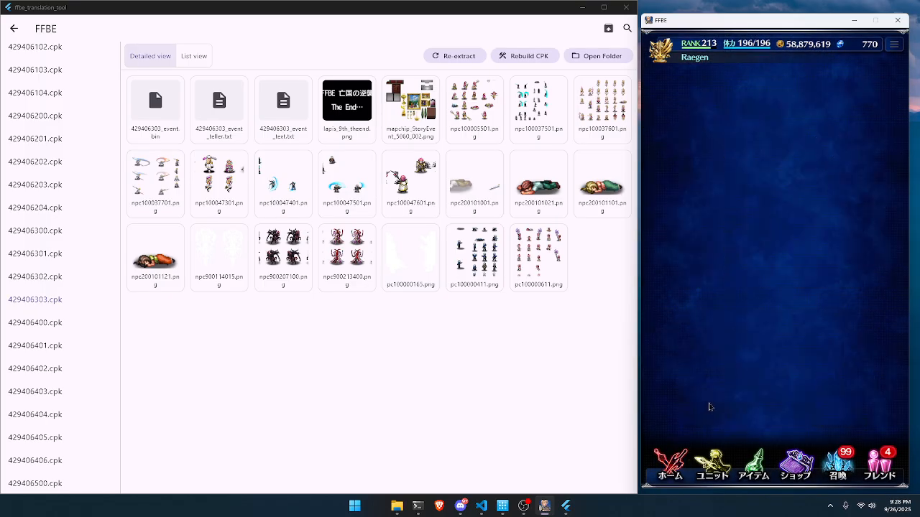
# Step: Open 次元の狭間 and browse its 強敵 and スペシャル event categories
pyautogui.click(731, 404)
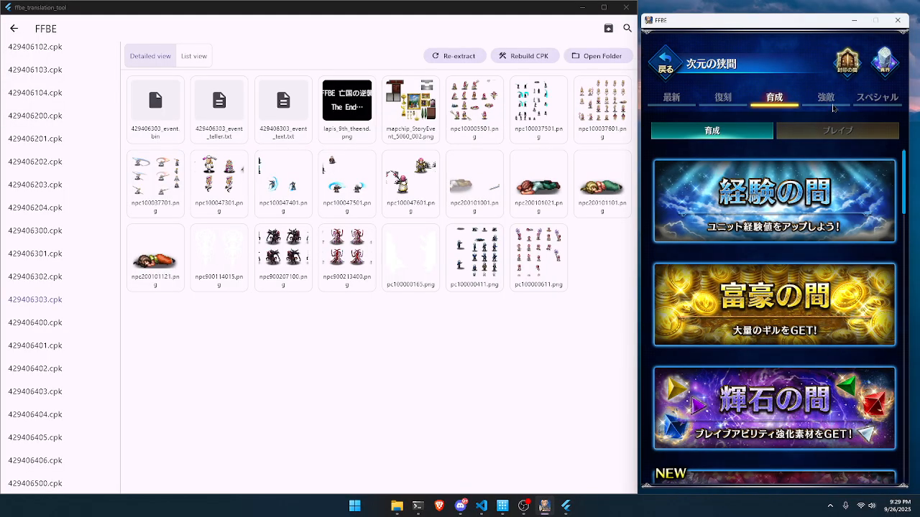
pyautogui.click(832, 105)
pyautogui.click(866, 101)
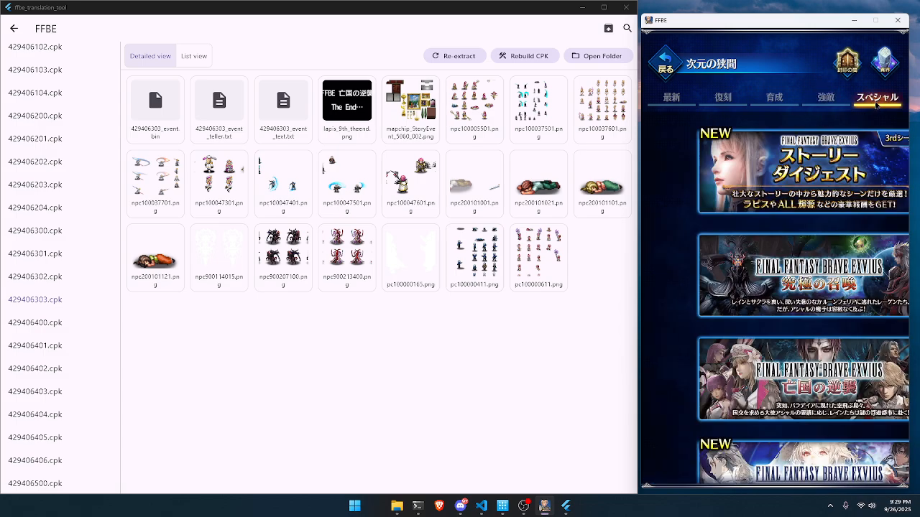
pyautogui.scroll(-2, 770, 285)
pyautogui.moveTo(769, 282); pyautogui.dragTo(767, 320)
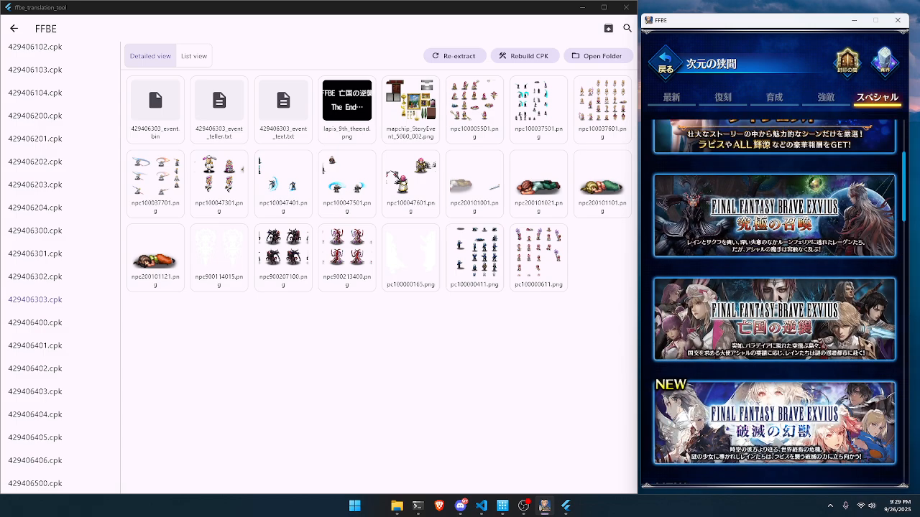
pyautogui.moveTo(795, 210); pyautogui.dragTo(775, 201)
# Step: Browse the 最新 event banners in 次元の狭間 and return the game to its home screen
pyautogui.click(675, 101)
pyautogui.moveTo(740, 327); pyautogui.dragTo(747, 218)
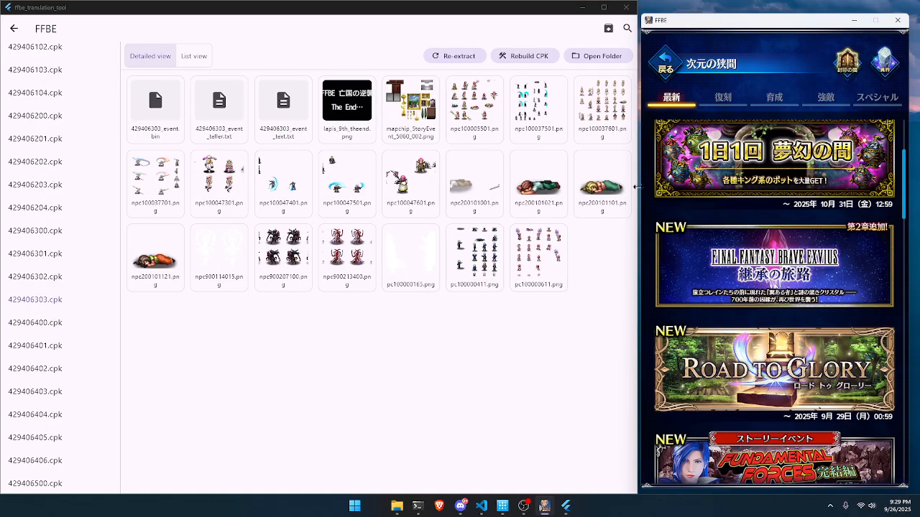
pyautogui.scroll(2, 741, 276)
pyautogui.click(666, 63)
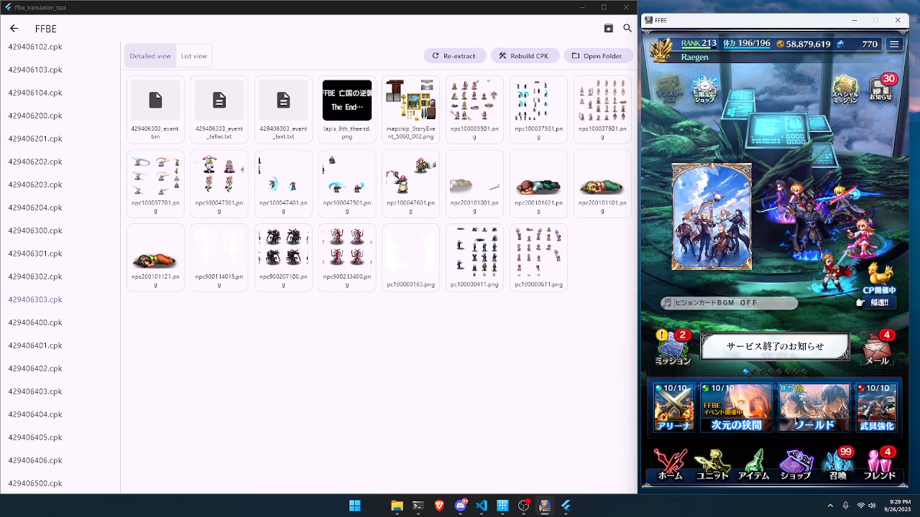
# Step: Reopen the game's world map and look across its continents from the 第3章 area to the 第5章 area
pyautogui.click(799, 407)
pyautogui.moveTo(751, 332); pyautogui.dragTo(806, 333)
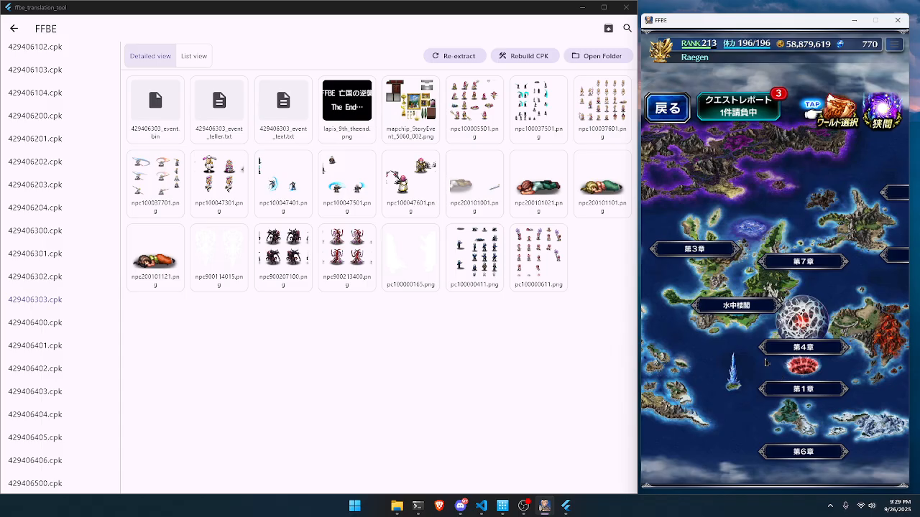
pyautogui.moveTo(822, 300); pyautogui.dragTo(746, 301)
pyautogui.moveTo(752, 232); pyautogui.dragTo(733, 220)
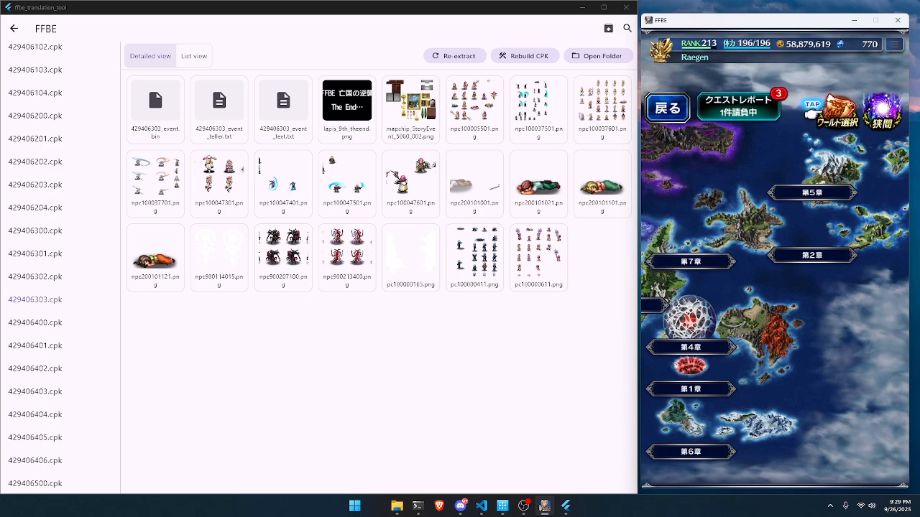
# Step: Reopen the FFBE project in the translation tool and view the contents of 111010101.cpk and 111010102.cpk
pyautogui.scroll(10, 68, 117)
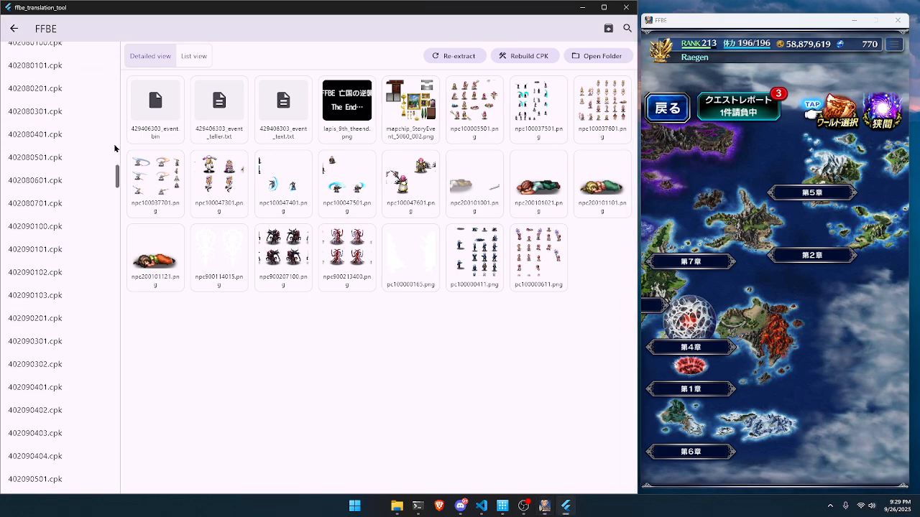
pyautogui.scroll(5, 114, 148)
pyautogui.click(19, 31)
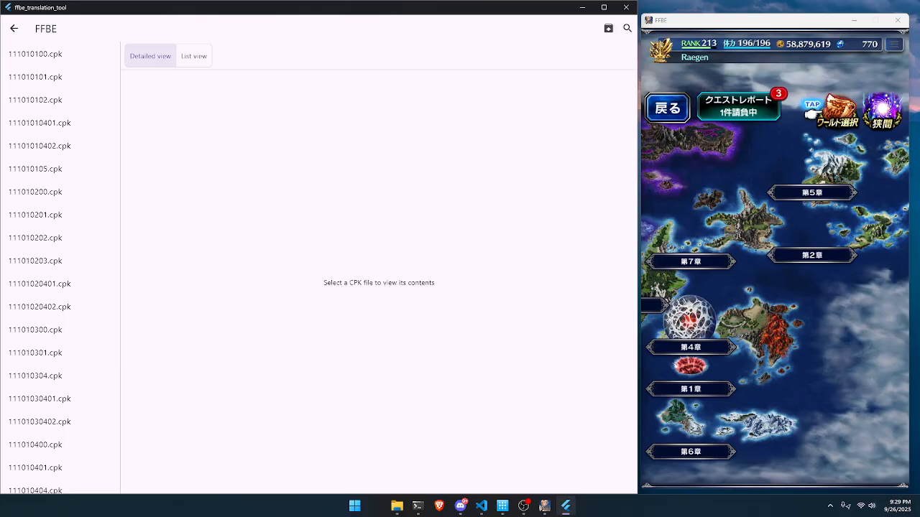
pyautogui.click(79, 84)
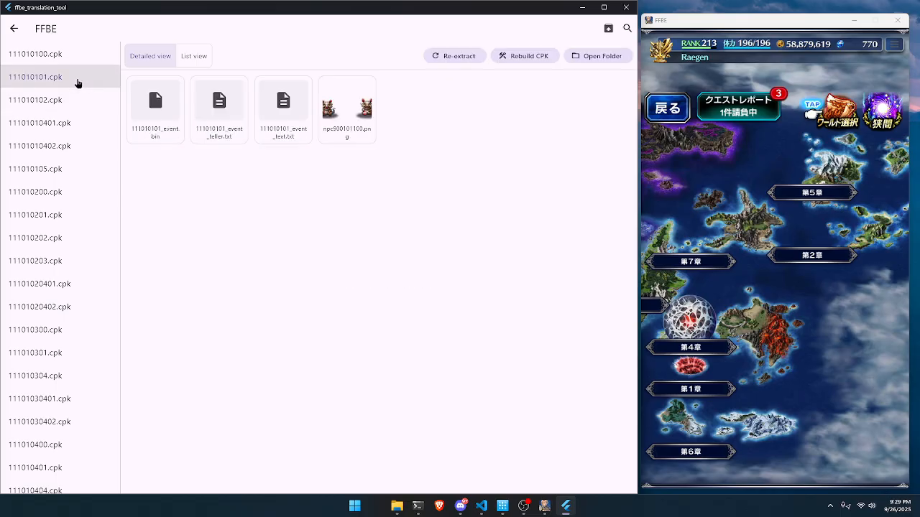
pyautogui.click(81, 98)
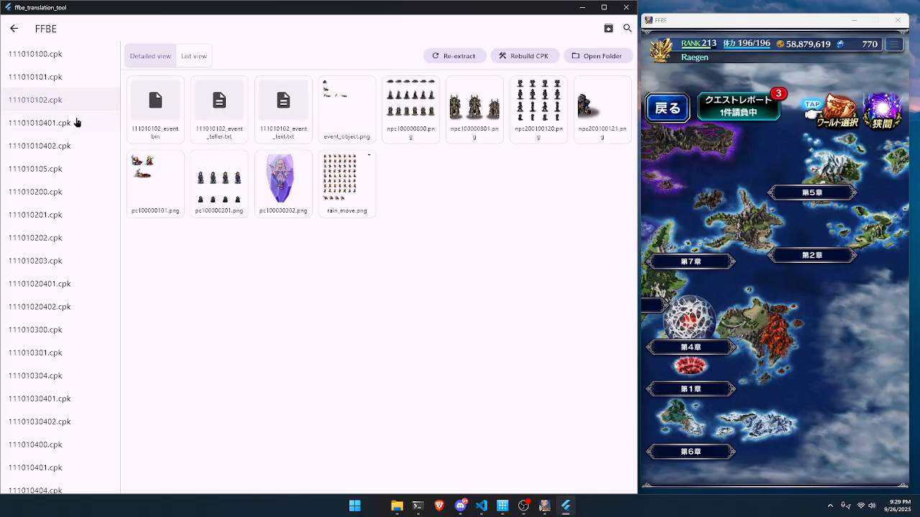
# Step: Select 11101010401.cpk and start rebuilding it
pyautogui.click(77, 122)
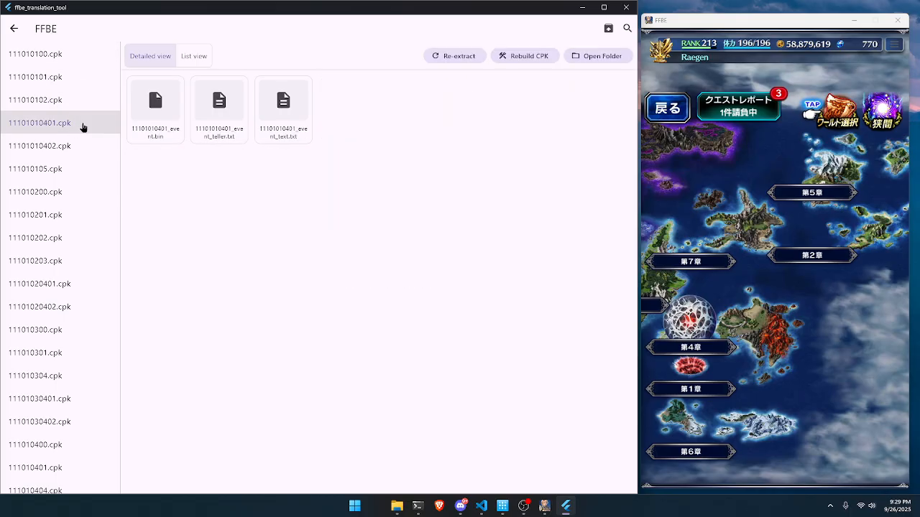
pyautogui.click(527, 64)
pyautogui.click(353, 306)
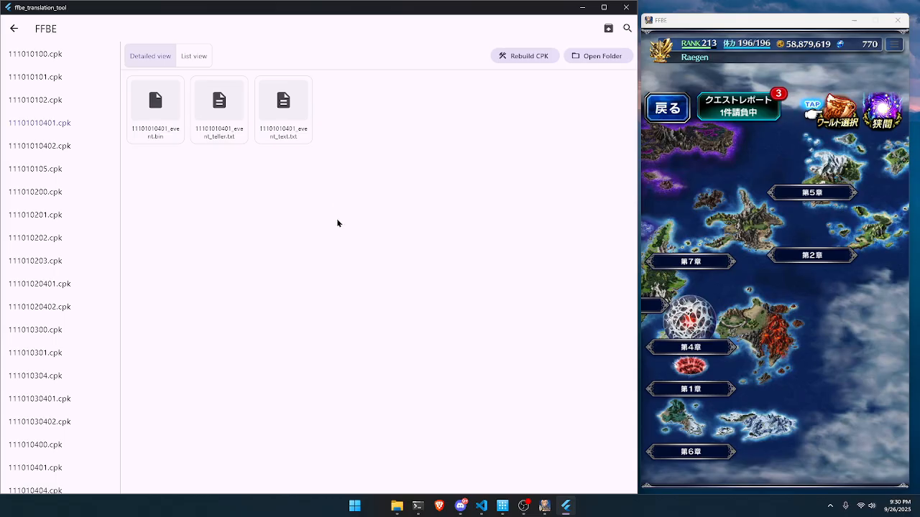
# Step: Switch to Visual Studio Code and examine the _recreateCpk function in project_screen.dart, including its repack batch script
pyautogui.click(480, 506)
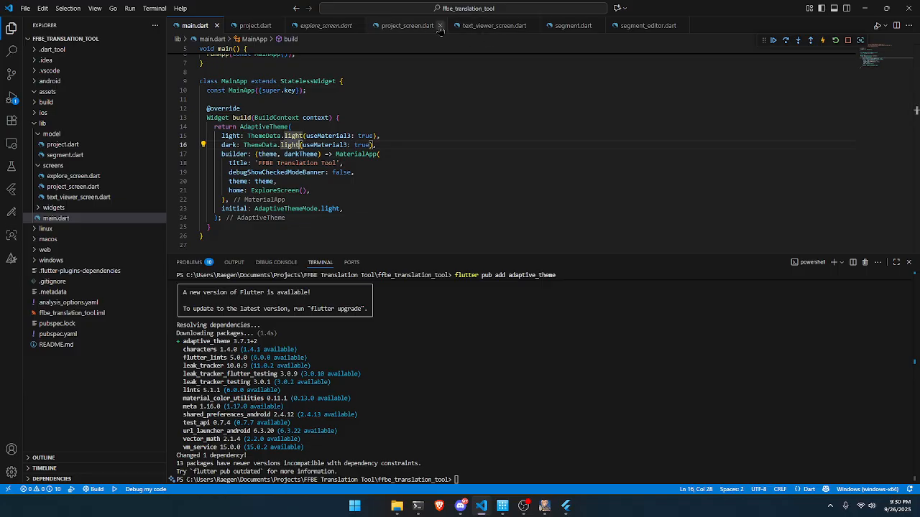
pyautogui.click(412, 29)
pyautogui.click(296, 173)
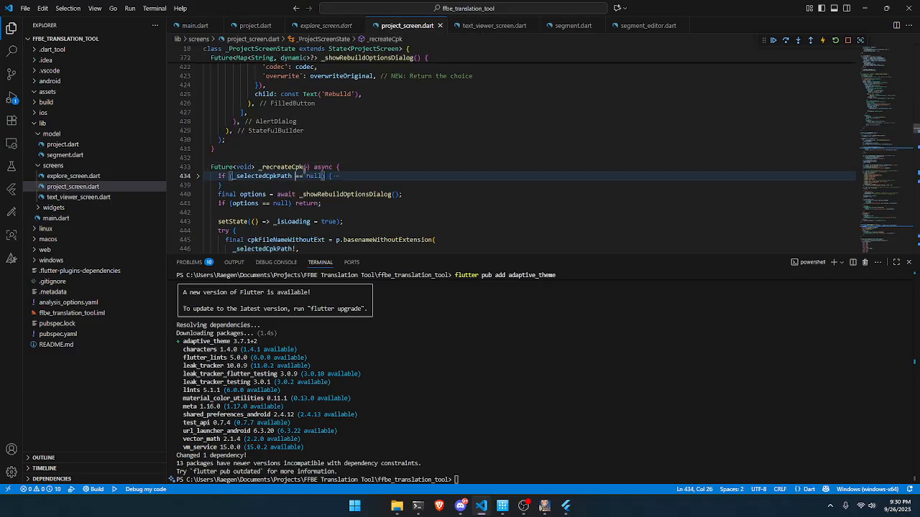
pyautogui.scroll(-2, 297, 154)
pyautogui.scroll(-13, 299, 143)
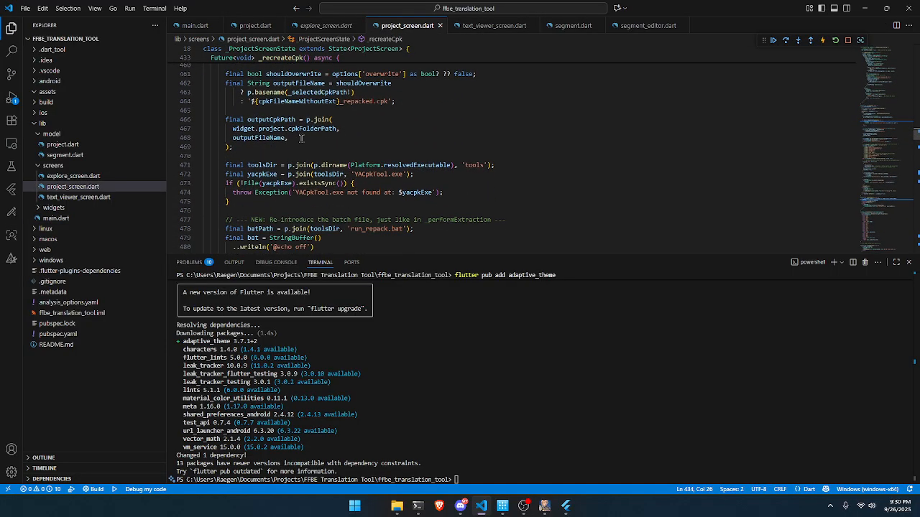
pyautogui.scroll(-4, 302, 141)
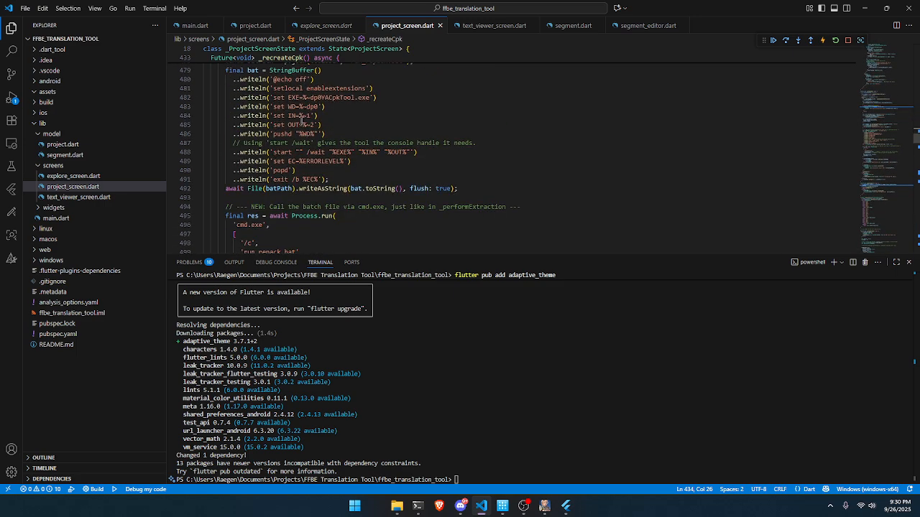
# Step: Examine the lines of the repack batch script and the process call that runs it in the _recreateCpk function
pyautogui.moveTo(241, 87); pyautogui.dragTo(325, 134)
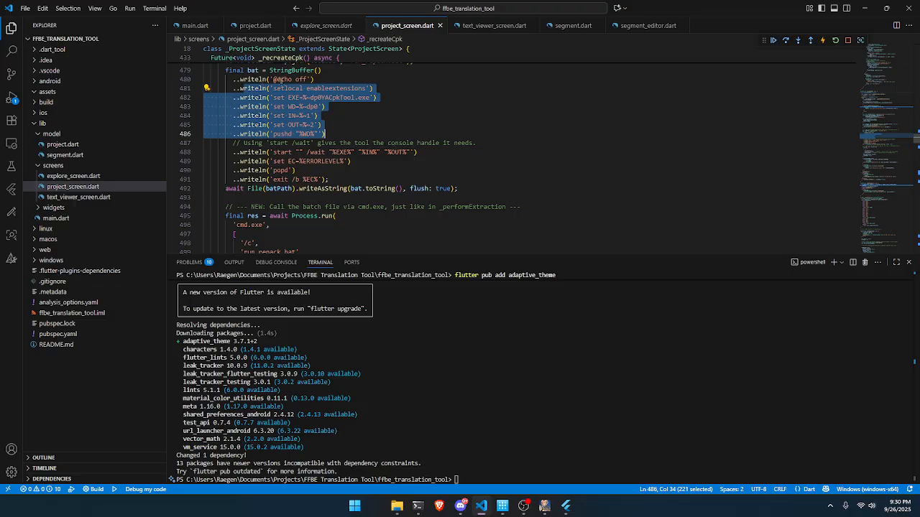
pyautogui.moveTo(276, 79); pyautogui.dragTo(415, 166)
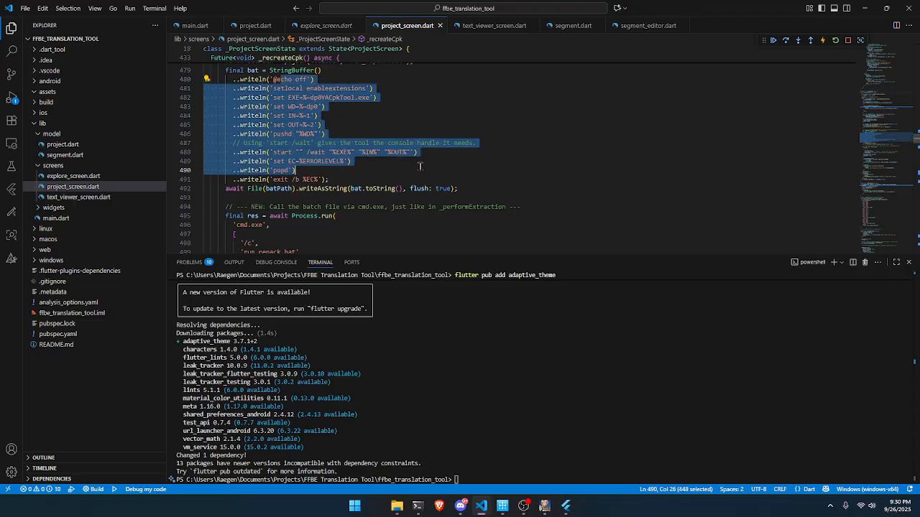
pyautogui.doubleClick(305, 97)
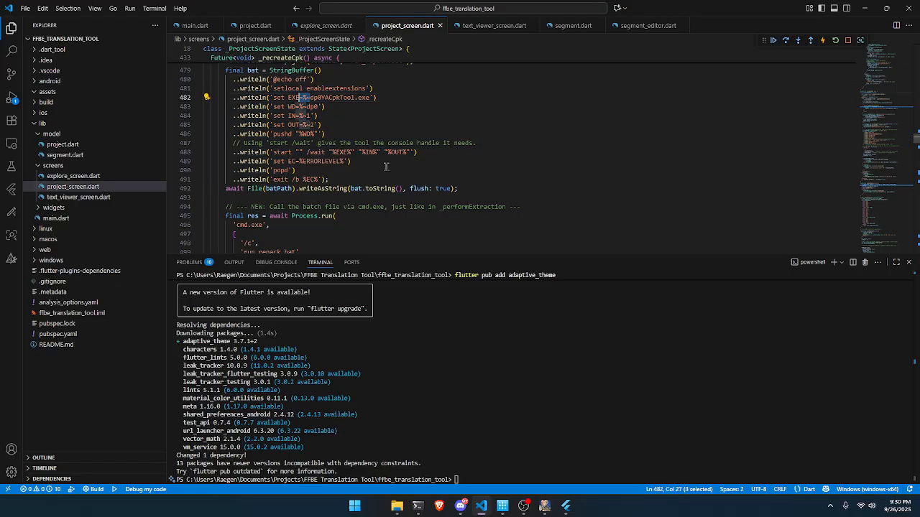
pyautogui.scroll(-2, 312, 215)
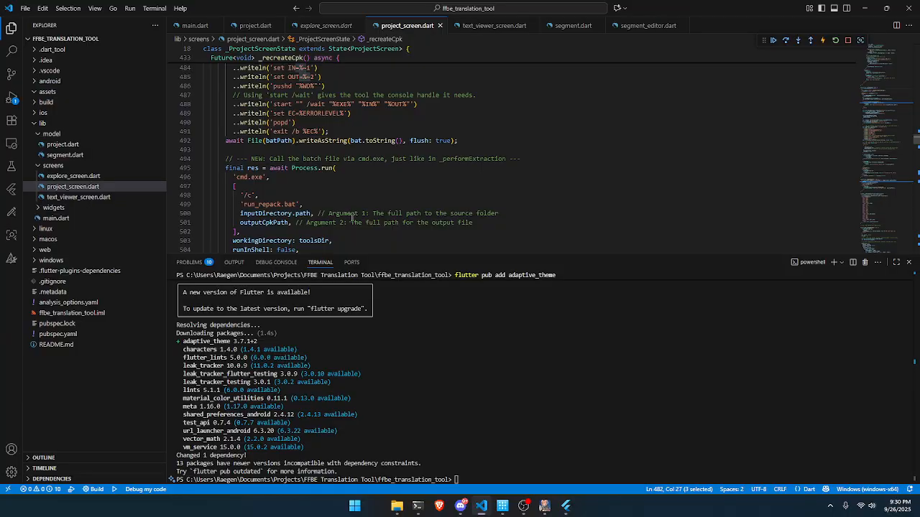
pyautogui.scroll(2, 343, 201)
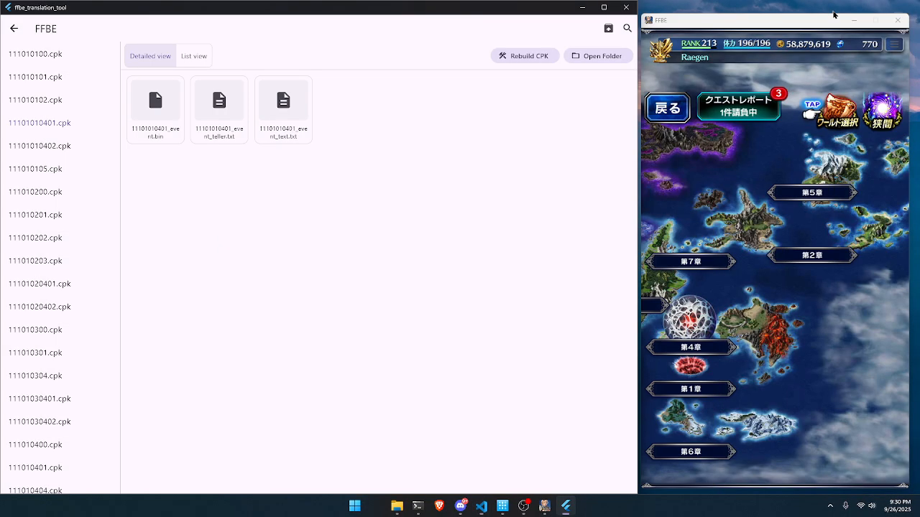
# Step: Switch back to the FFBE translation tool and leave the FFBE project for the project list
pyautogui.click(865, 8)
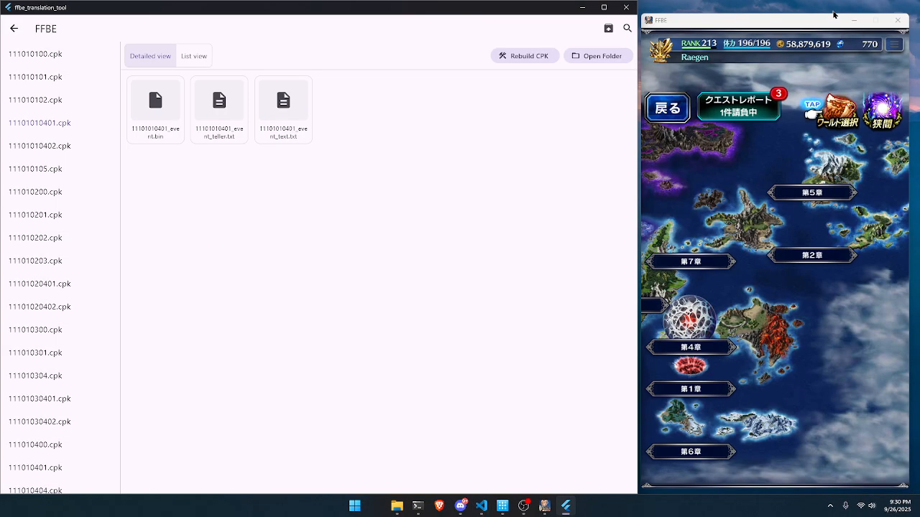
pyautogui.click(15, 29)
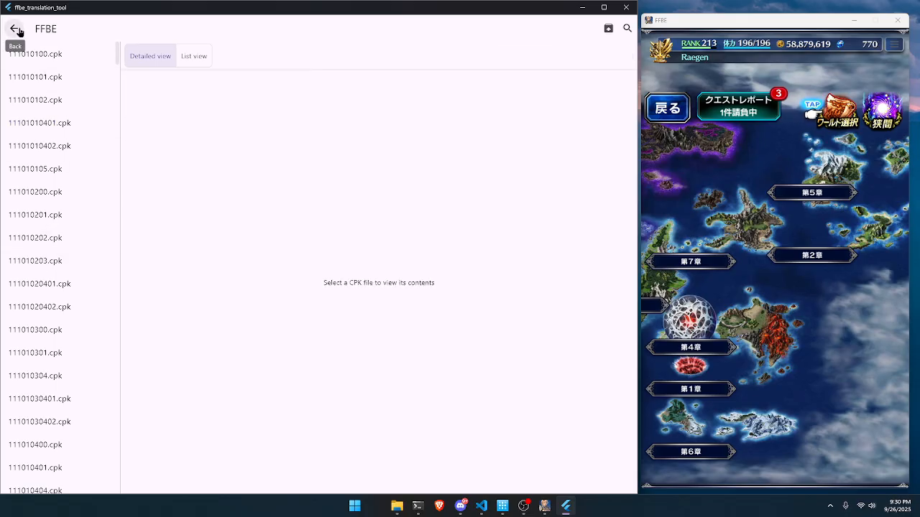
pyautogui.click(16, 30)
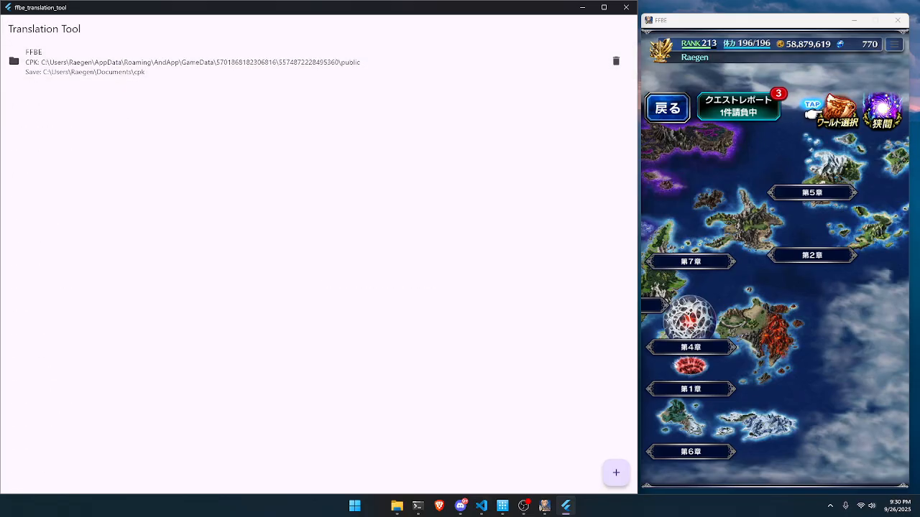
# Step: Switch to Visual Studio Code, set the dark theme in main.dart to ThemeData.dark, and check the translation tool's window
pyautogui.click(481, 506)
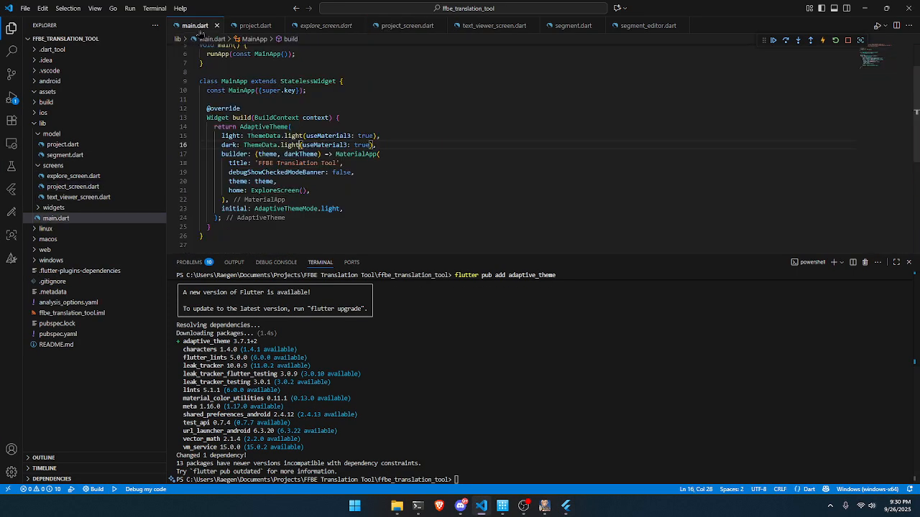
pyautogui.doubleClick(291, 145)
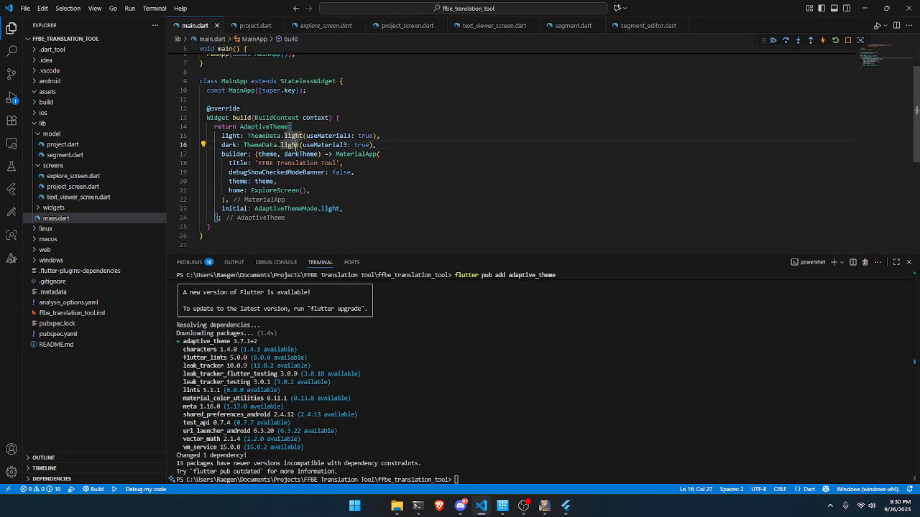
pyautogui.write('dark')
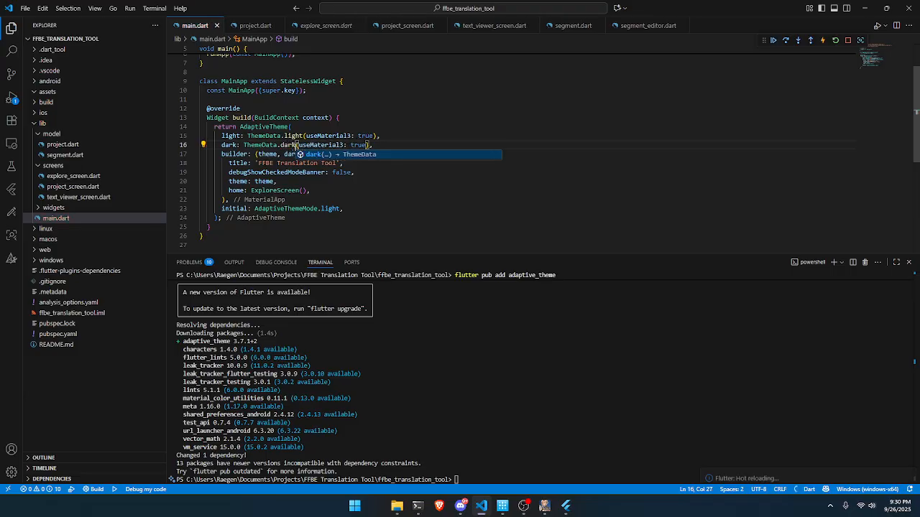
pyautogui.click(875, 6)
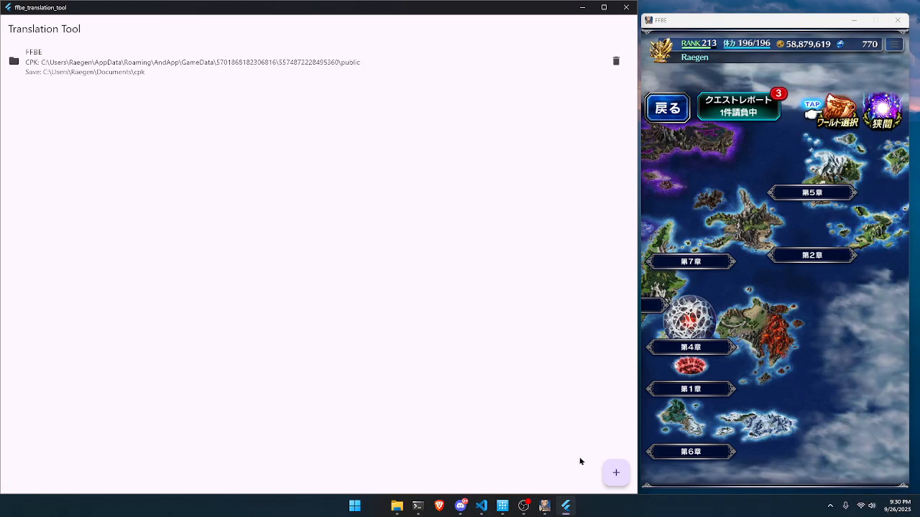
# Step: Restart the translation tool from Visual Studio Code and return to its window
pyautogui.click(481, 506)
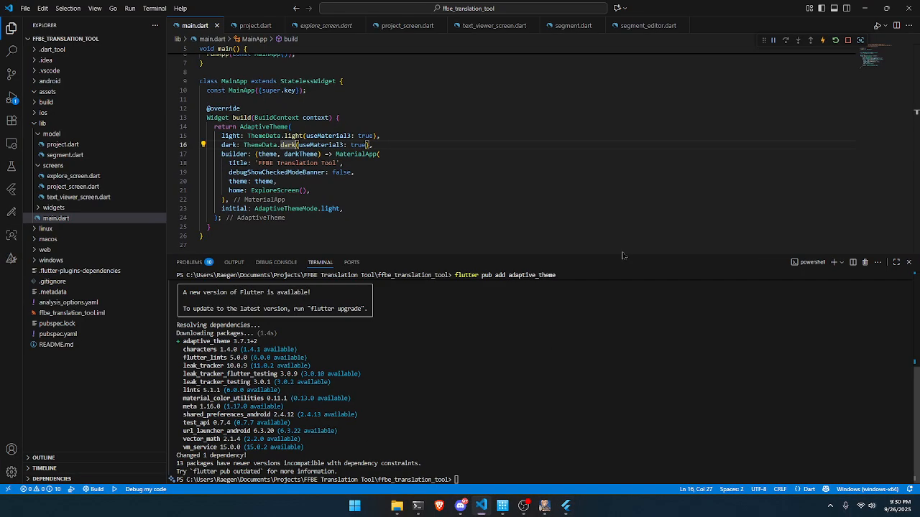
pyautogui.click(835, 41)
pyautogui.click(869, 8)
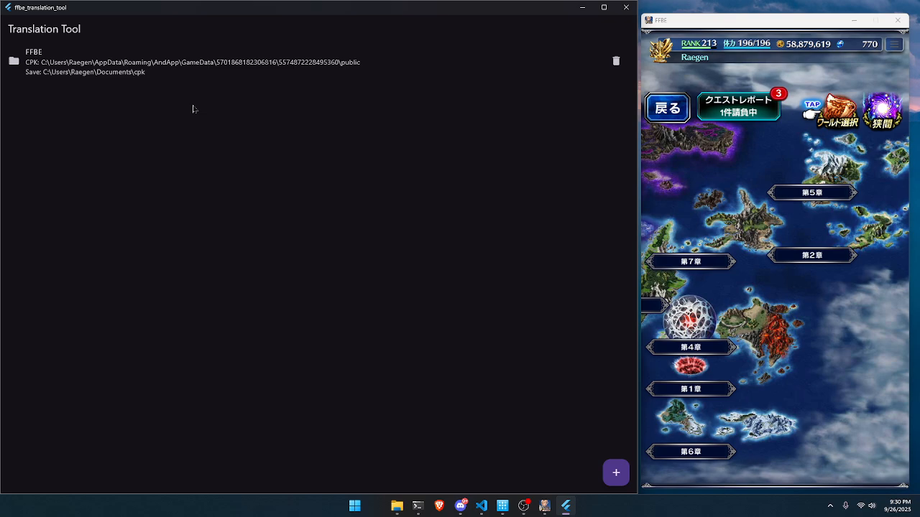
# Step: Open the FFBE project and show the contents of 111010101.cpk in both the detailed and list views
pyautogui.click(150, 64)
pyautogui.click(51, 81)
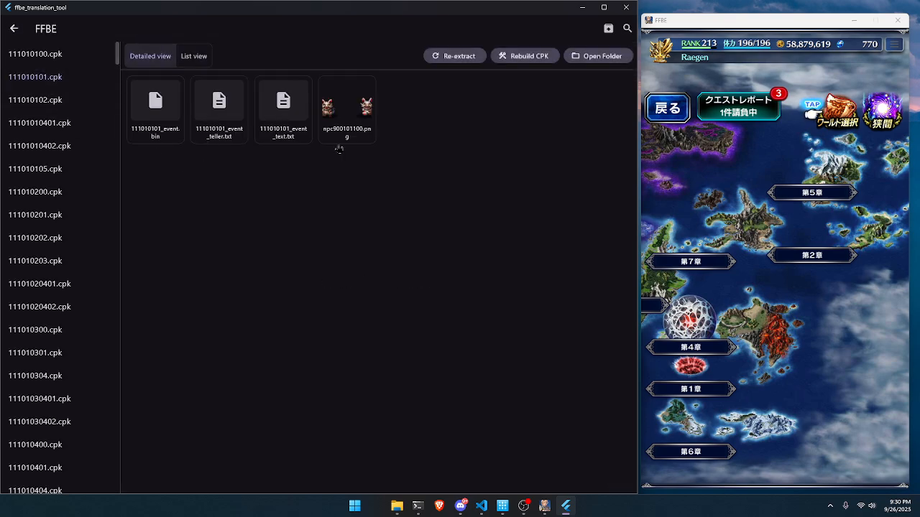
pyautogui.click(193, 56)
pyautogui.click(150, 56)
pyautogui.click(193, 56)
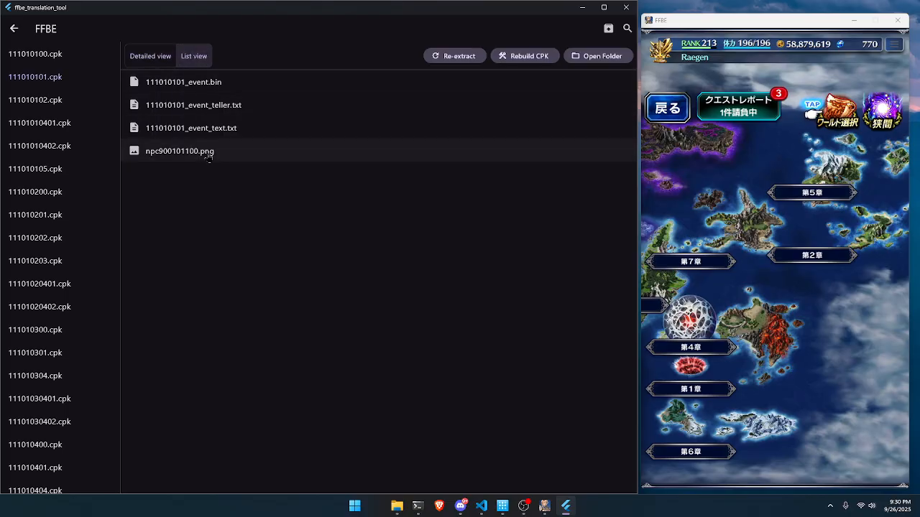
# Step: Look through the files of 111010100.cpk in list view and switch them to the detailed view
pyautogui.click(56, 55)
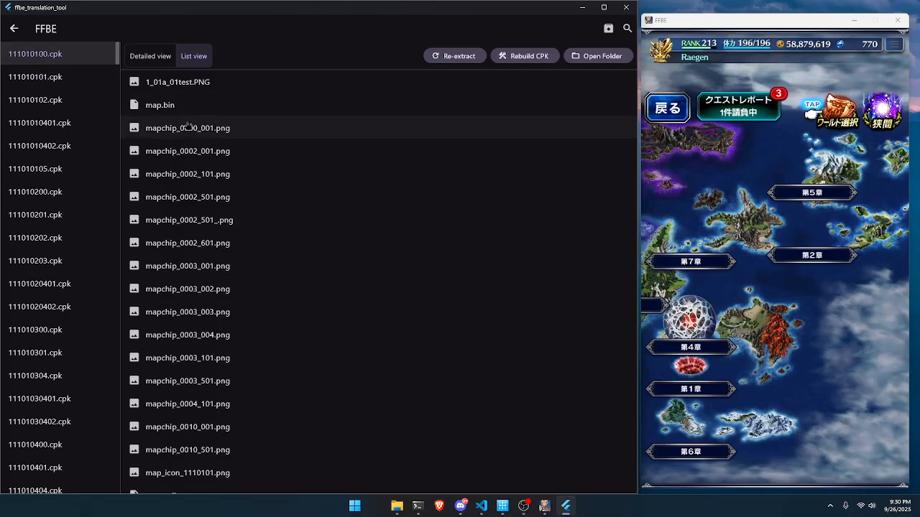
pyautogui.scroll(-3, 205, 229)
pyautogui.scroll(3, 205, 233)
pyautogui.click(159, 59)
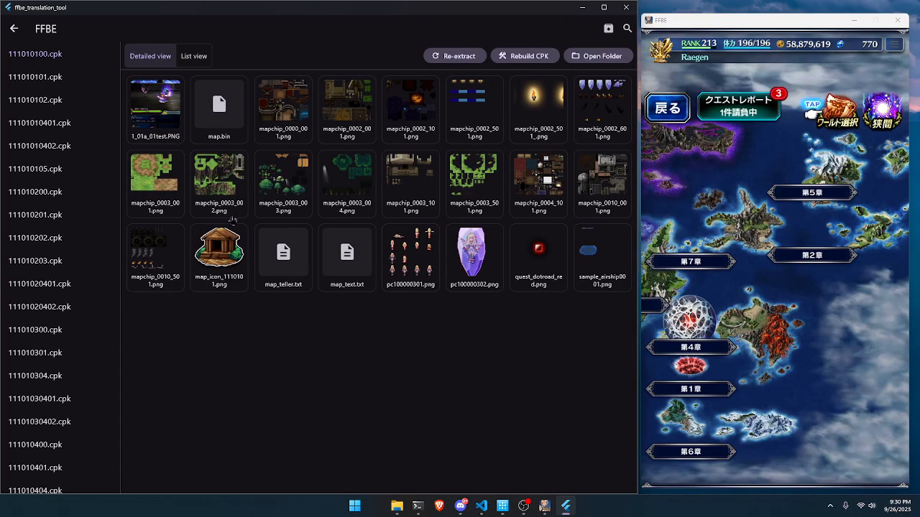
# Step: Open area10_uU8A9gMK.cpk from further down the CPK list, try to preview map25_2.jpg and close the preview
pyautogui.scroll(-15, 102, 129)
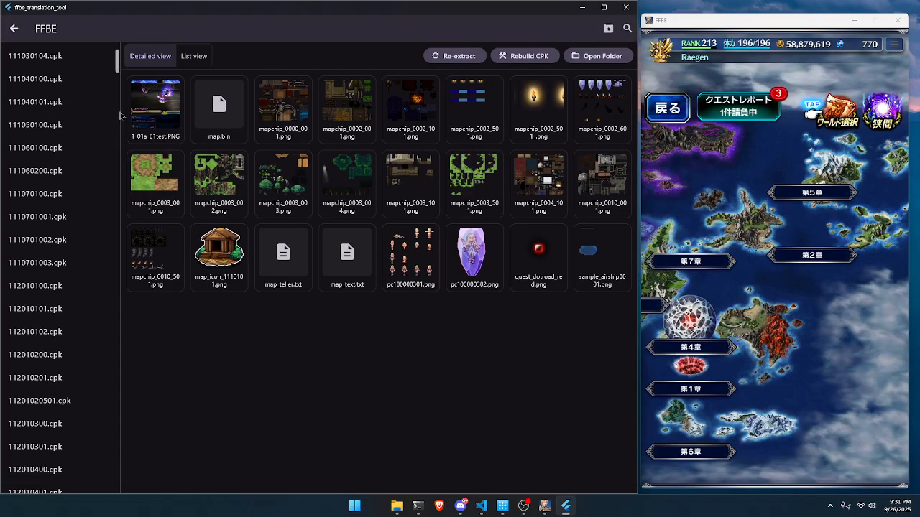
pyautogui.scroll(-15, 99, 258)
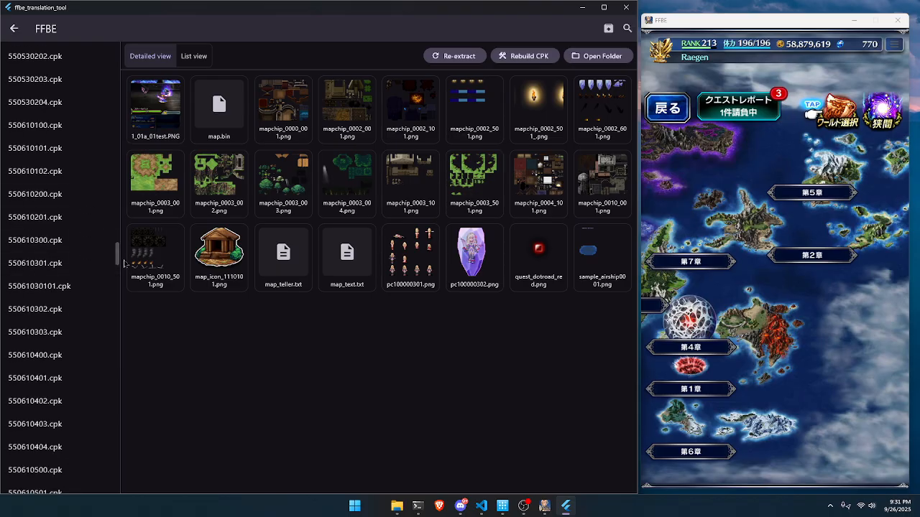
pyautogui.moveTo(118, 257); pyautogui.dragTo(114, 451)
pyautogui.click(59, 280)
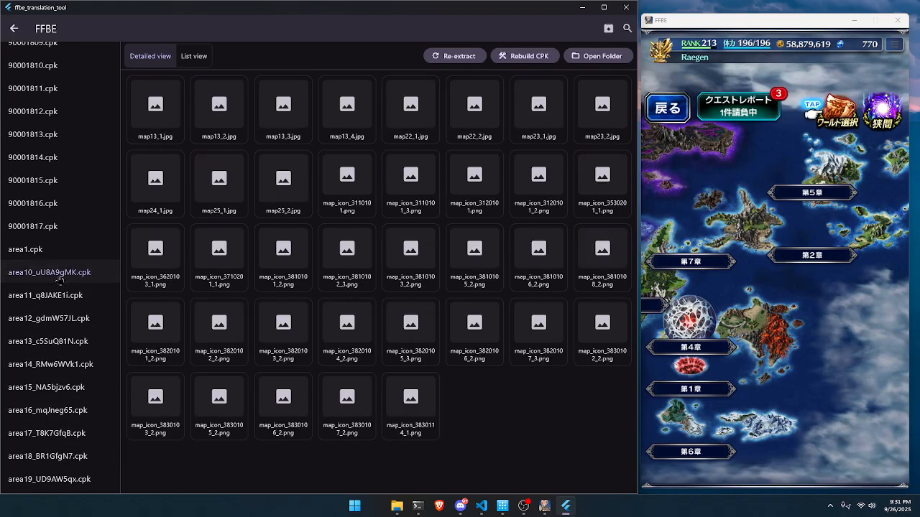
pyautogui.click(290, 181)
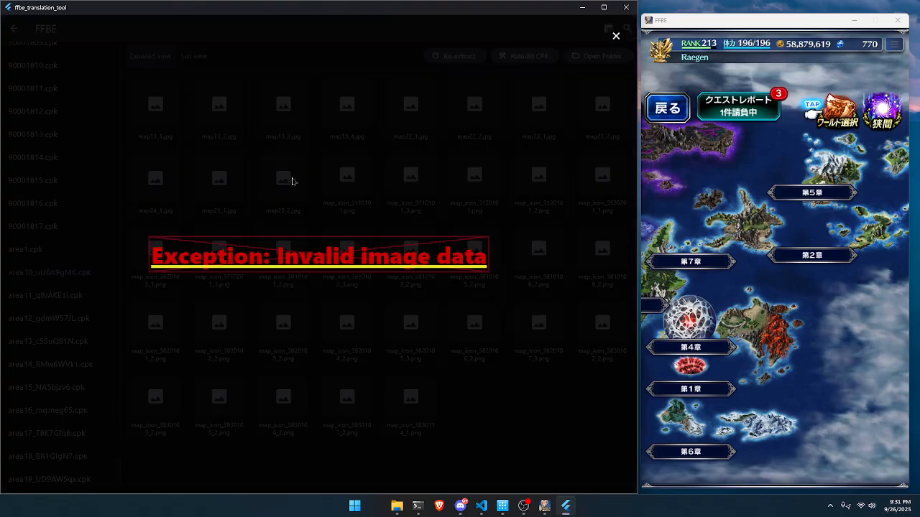
pyautogui.click(616, 35)
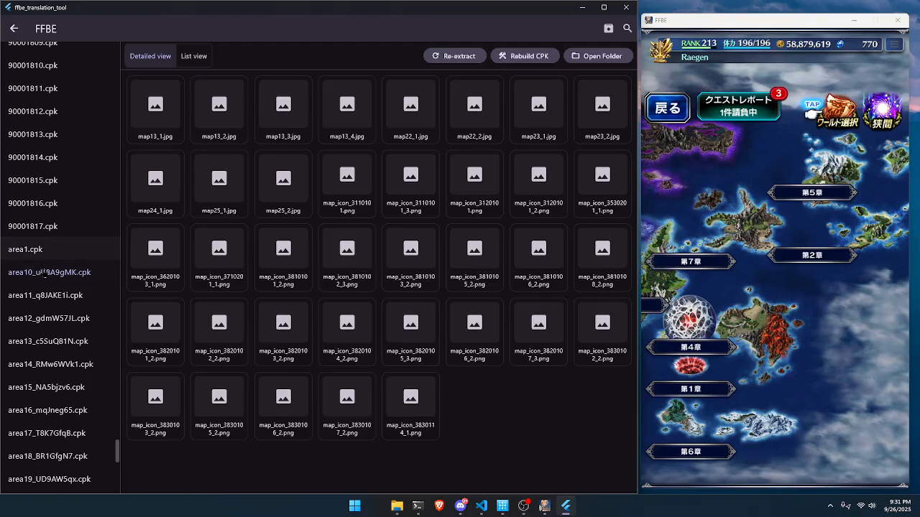
# Step: Browse the CPK list to the battleBg archives and view several of their contents, ending on battleBg5_Nawh58rF.cpk
pyautogui.scroll(-2, 65, 344)
pyautogui.scroll(-20, 65, 343)
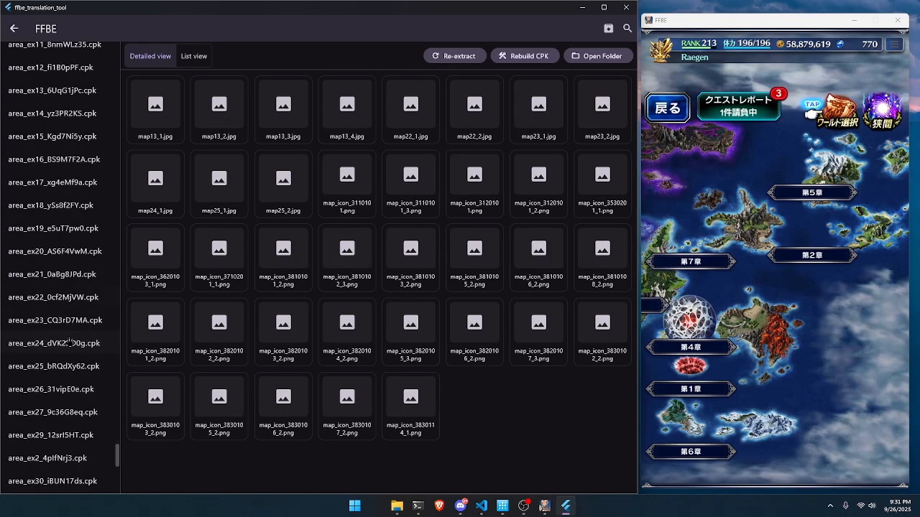
pyautogui.scroll(-10, 69, 368)
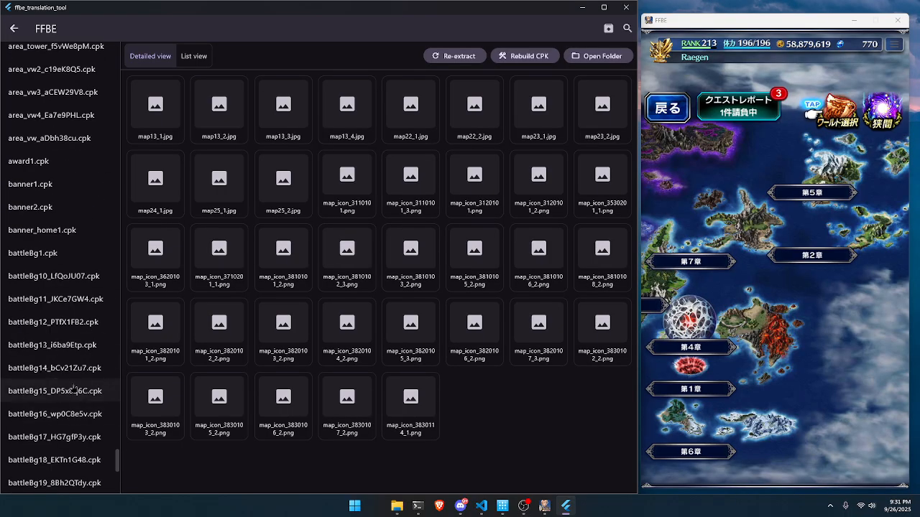
pyautogui.click(74, 390)
pyautogui.scroll(-5, 74, 390)
pyautogui.click(74, 391)
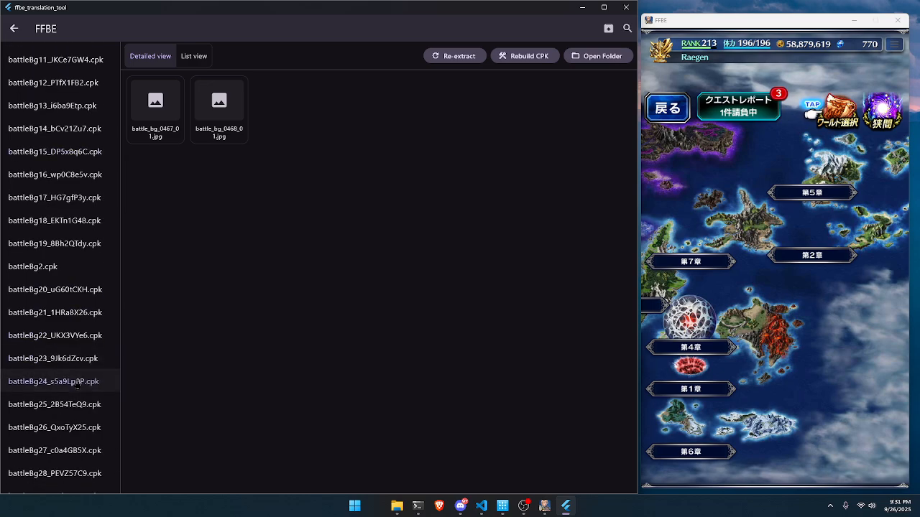
pyautogui.scroll(-3, 75, 393)
pyautogui.click(75, 392)
pyautogui.scroll(-5, 75, 392)
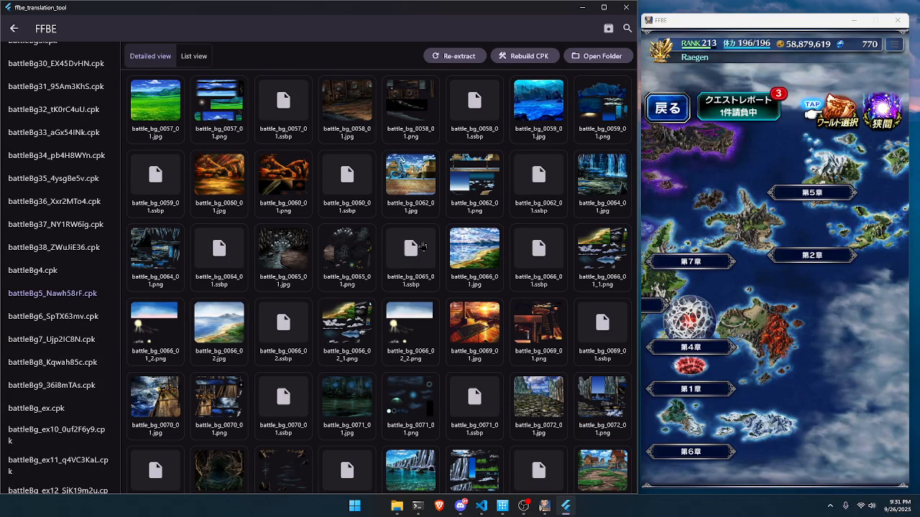
# Step: Preview the town, lakeshore and green meadow battle backgrounds at full size, closing each preview
pyautogui.click(409, 186)
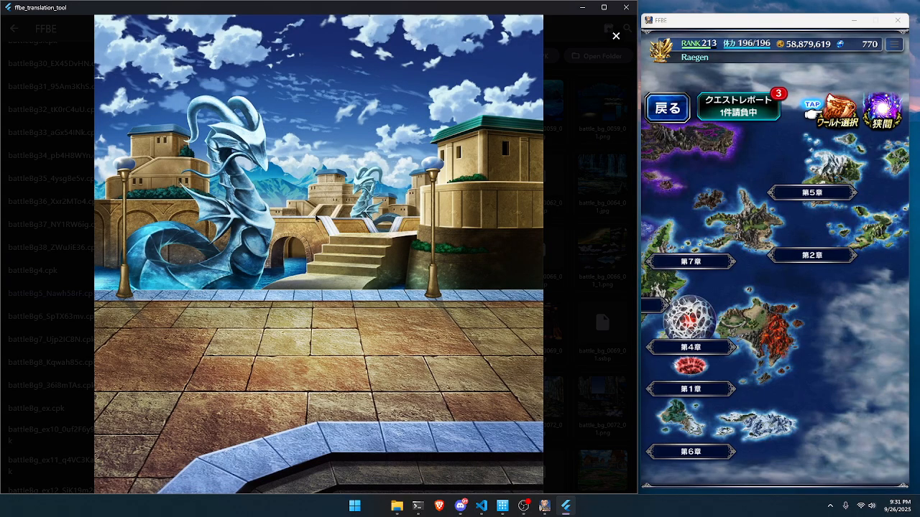
pyautogui.click(616, 35)
pyautogui.click(354, 234)
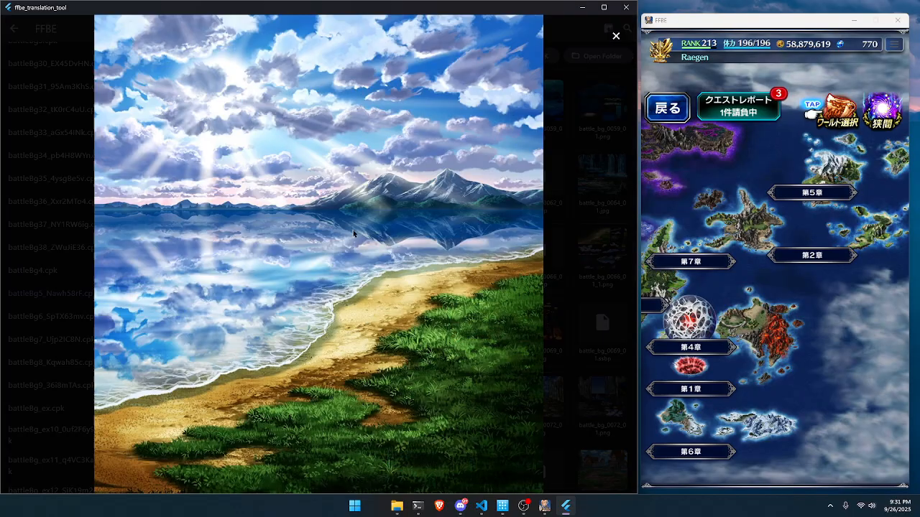
pyautogui.click(616, 36)
pyautogui.click(310, 162)
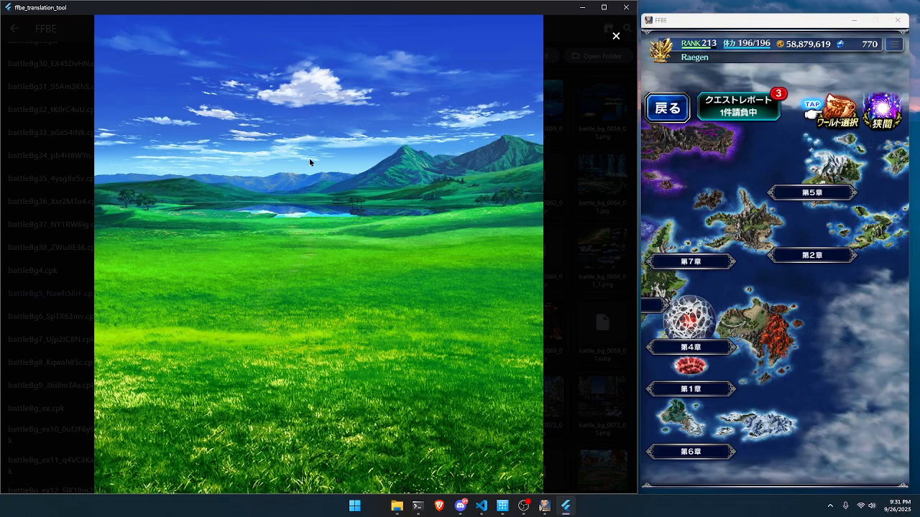
pyautogui.click(616, 35)
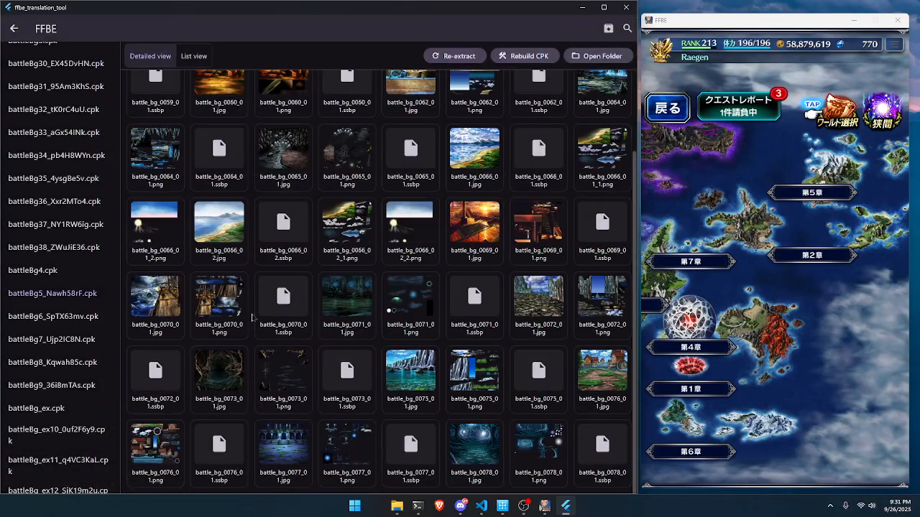
# Step: Preview the battle_bg_0070_01 JPG and PNG images at full size, closing each preview
pyautogui.click(221, 313)
pyautogui.click(615, 35)
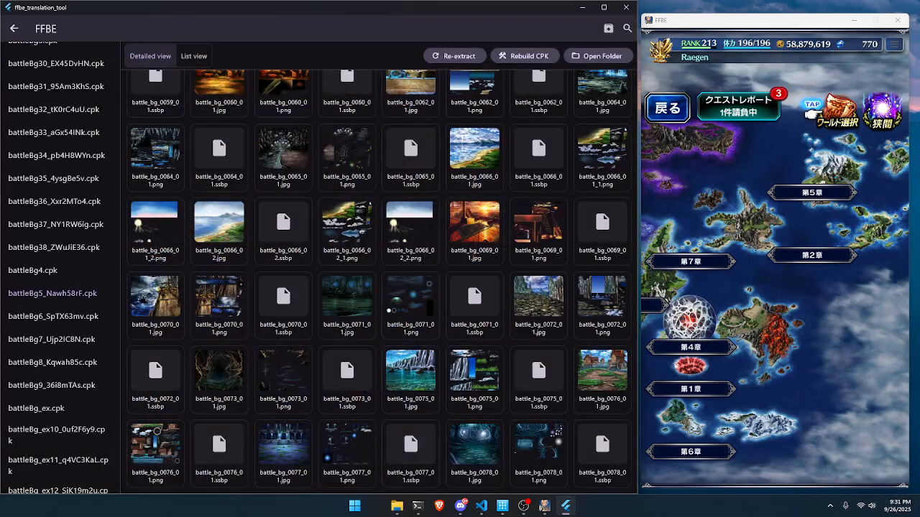
pyautogui.click(148, 296)
pyautogui.click(616, 35)
pyautogui.click(231, 316)
pyautogui.click(616, 35)
# Step: View the contents of battleEffect1.cpk, battleEffect3.cpk, battleEffect4.cpk, battleEffect_map2.cpk and beast1.cpk
pyautogui.scroll(-10, 65, 323)
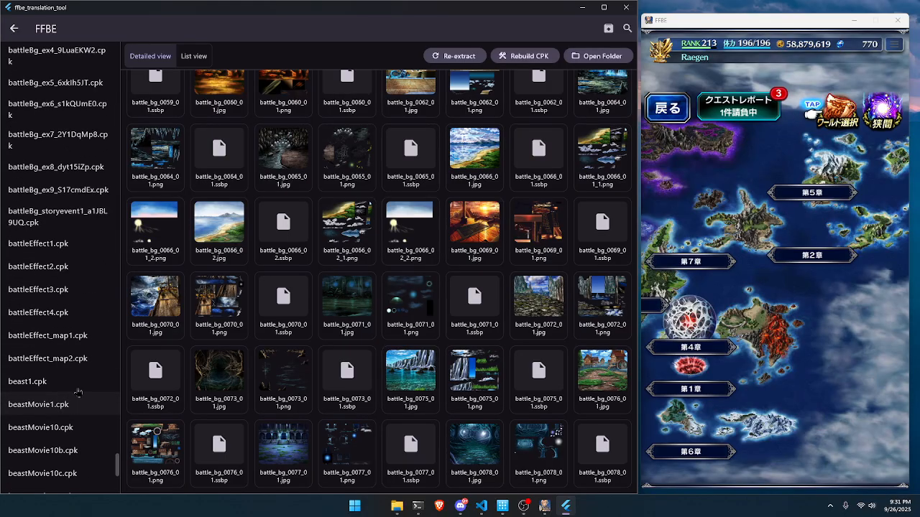
pyautogui.click(69, 244)
pyautogui.click(59, 293)
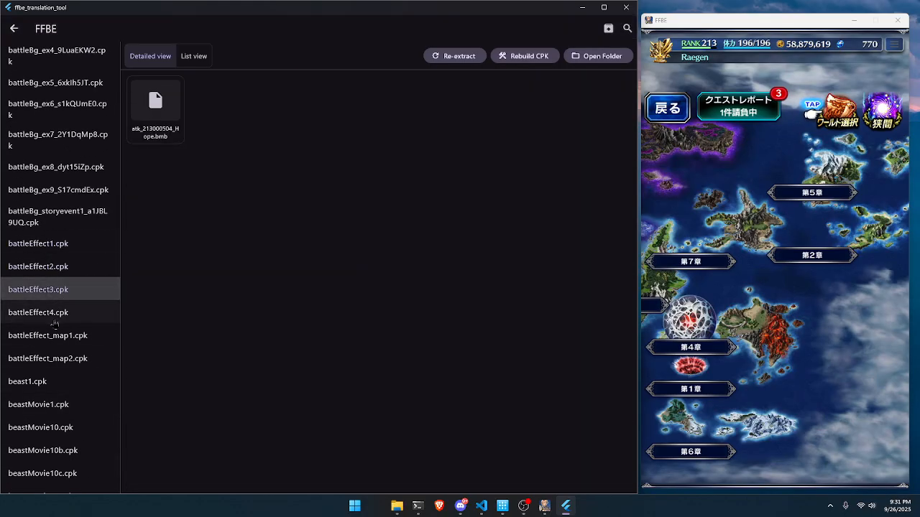
pyautogui.click(54, 317)
pyautogui.click(50, 358)
pyautogui.click(49, 385)
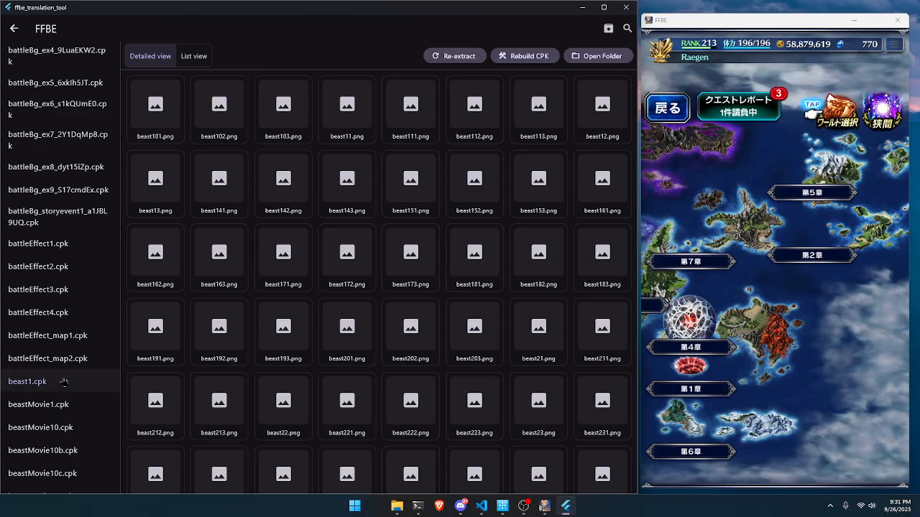
# Step: View the contents of beastMovie1.cpk and beastMovie10b.cpk
pyautogui.click(72, 393)
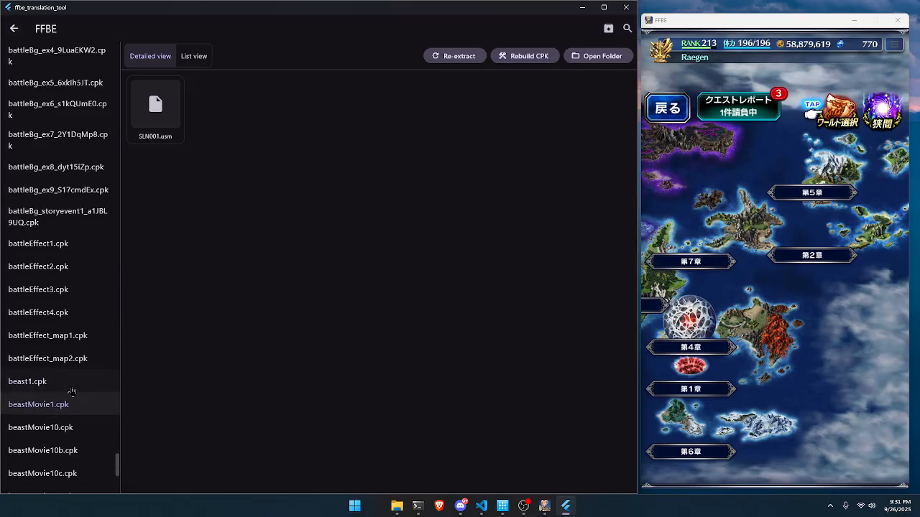
pyautogui.scroll(-3, 72, 392)
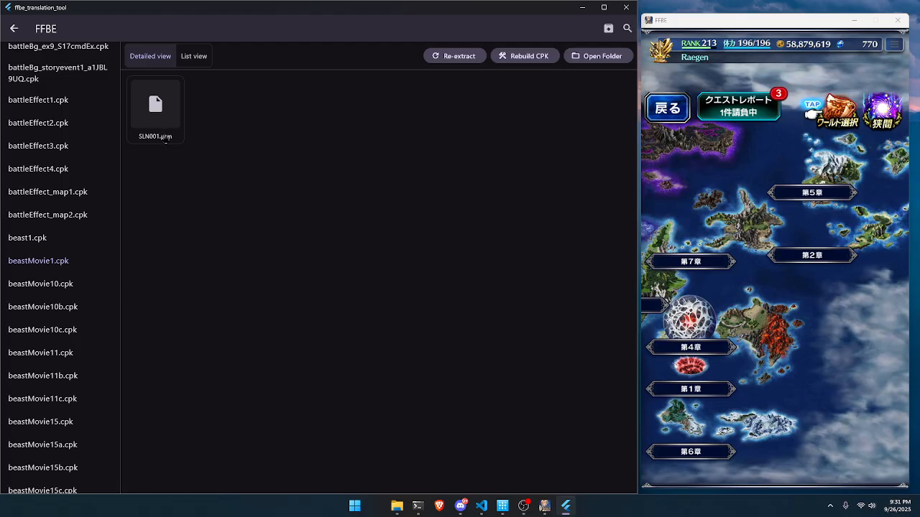
pyautogui.click(68, 306)
# Step: View the contents of campaign_ui.cpk and character.cpk, and preview map_character1.png at full size before closing it
pyautogui.scroll(-15, 68, 346)
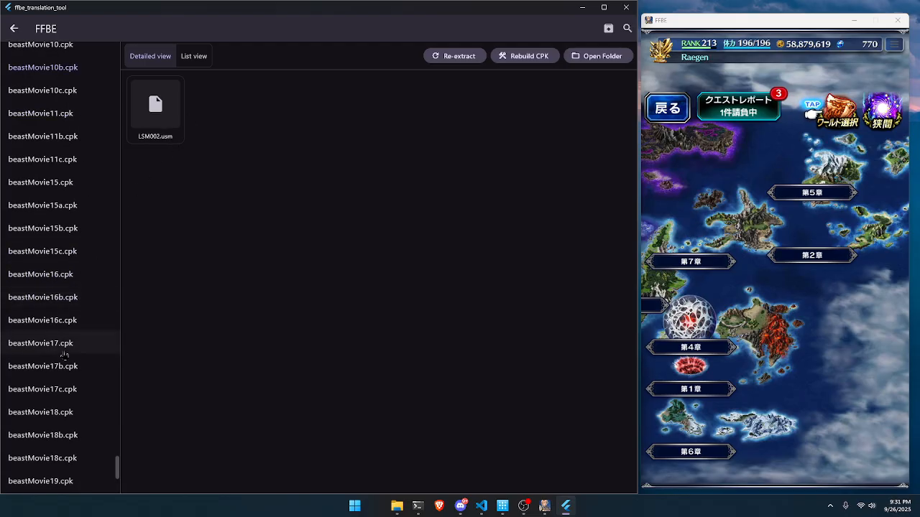
pyautogui.scroll(-7, 78, 332)
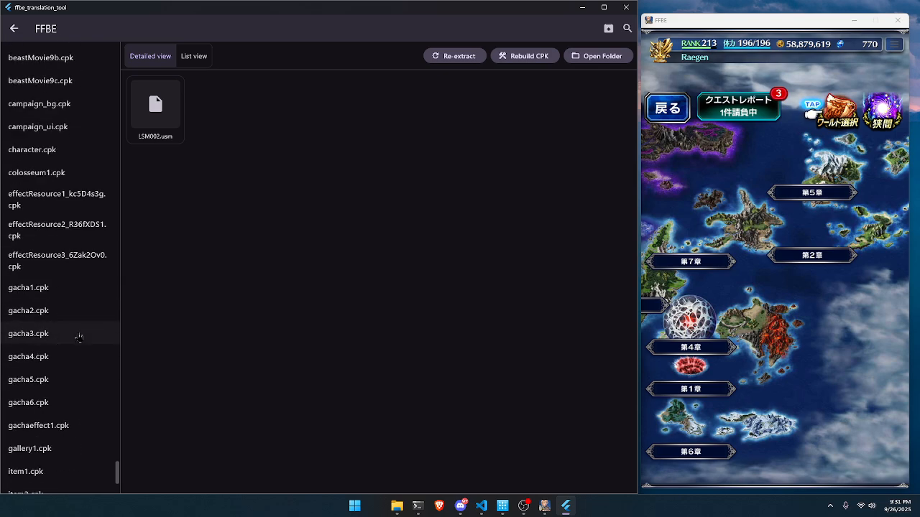
pyautogui.scroll(3, 72, 166)
pyautogui.click(55, 230)
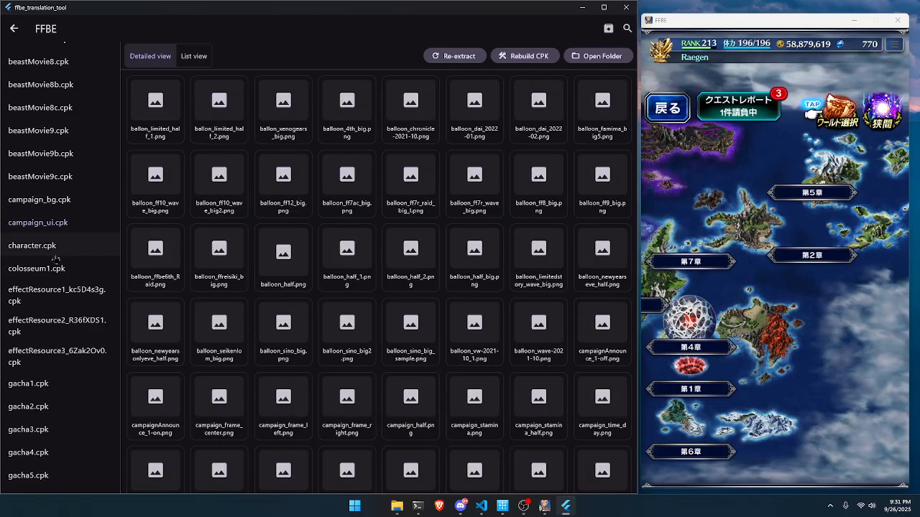
pyautogui.click(59, 247)
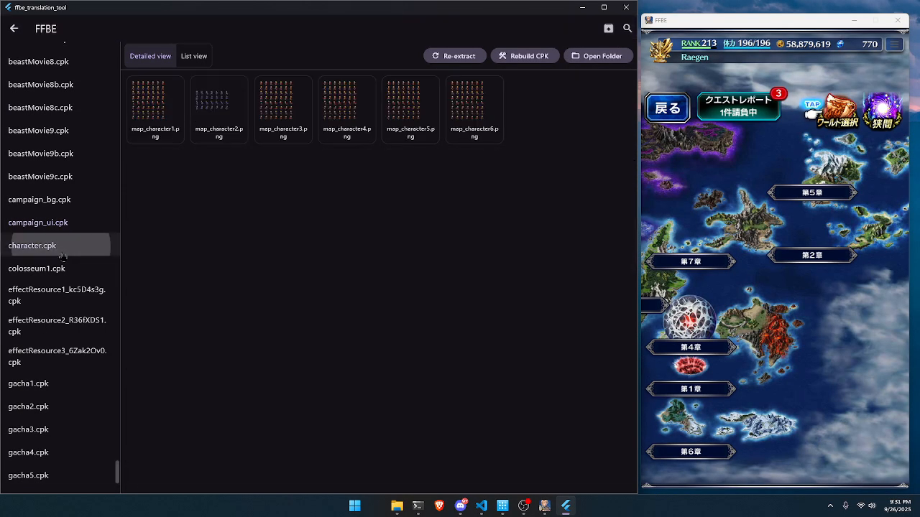
pyautogui.click(167, 129)
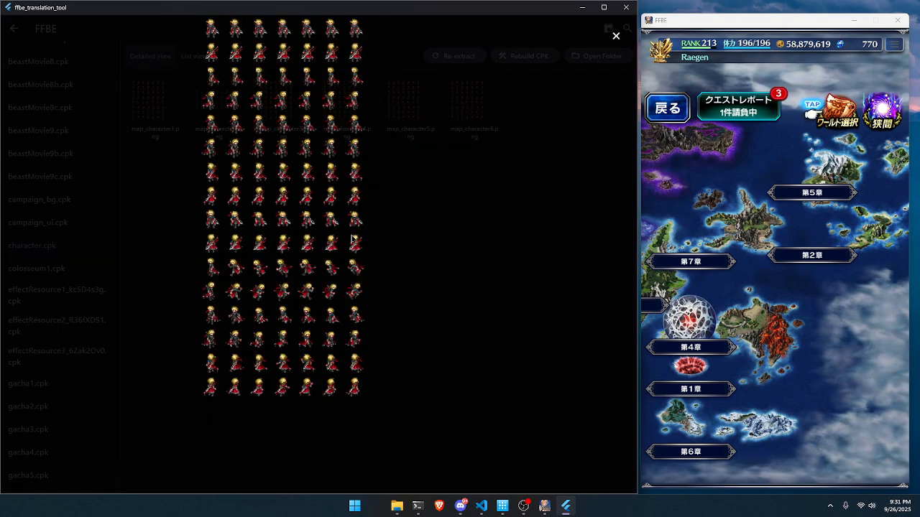
pyautogui.click(616, 35)
# Step: View the contents of gacha1.cpk, gacha2.cpk, item1.cpk and land1.cpk
pyautogui.click(55, 392)
pyautogui.click(55, 406)
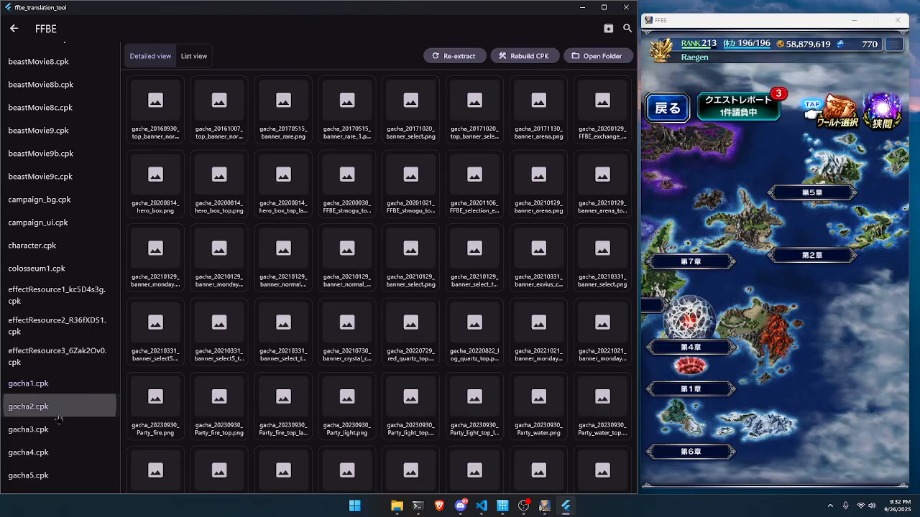
pyautogui.scroll(-3, 55, 406)
pyautogui.click(52, 375)
pyautogui.scroll(-1, 52, 378)
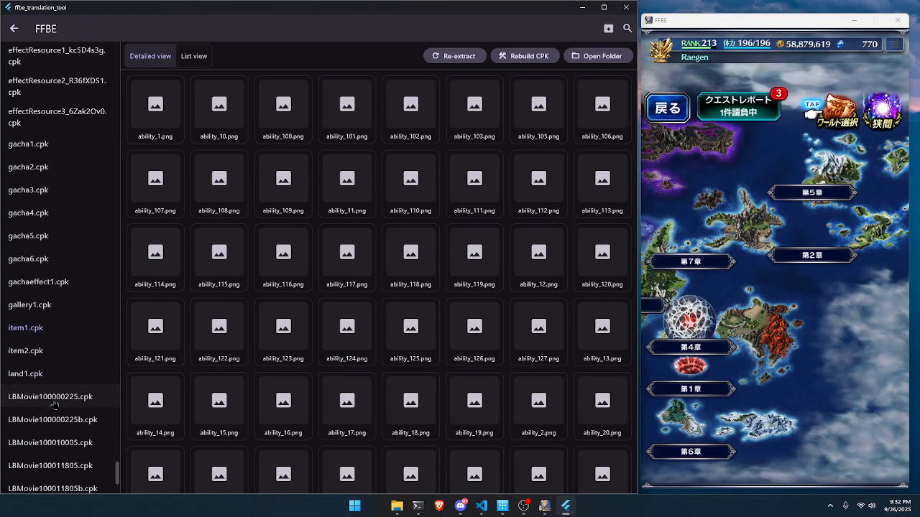
pyautogui.click(52, 376)
# Step: Browse the CPK list to the monster archives and view the contents of monster2a.cpk and monster2b.cpk
pyautogui.scroll(-3, 58, 373)
pyautogui.scroll(-5, 59, 370)
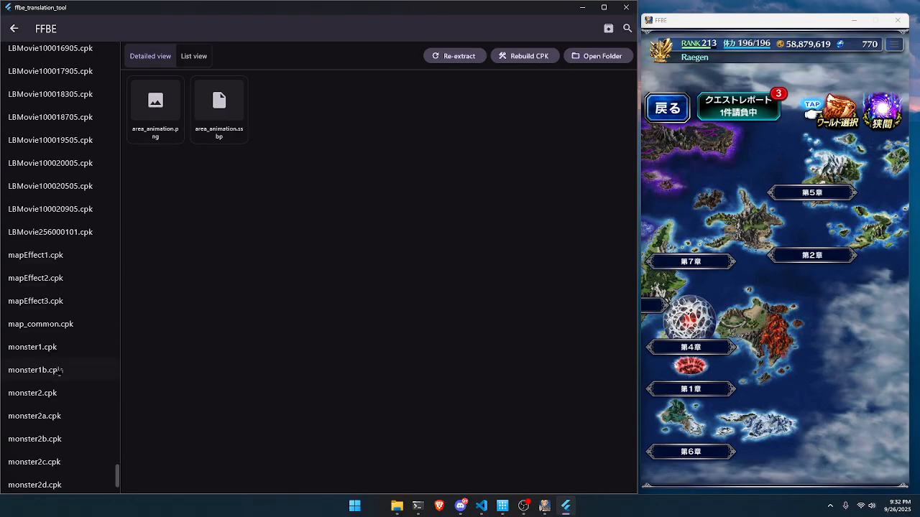
pyautogui.click(51, 301)
pyautogui.click(58, 365)
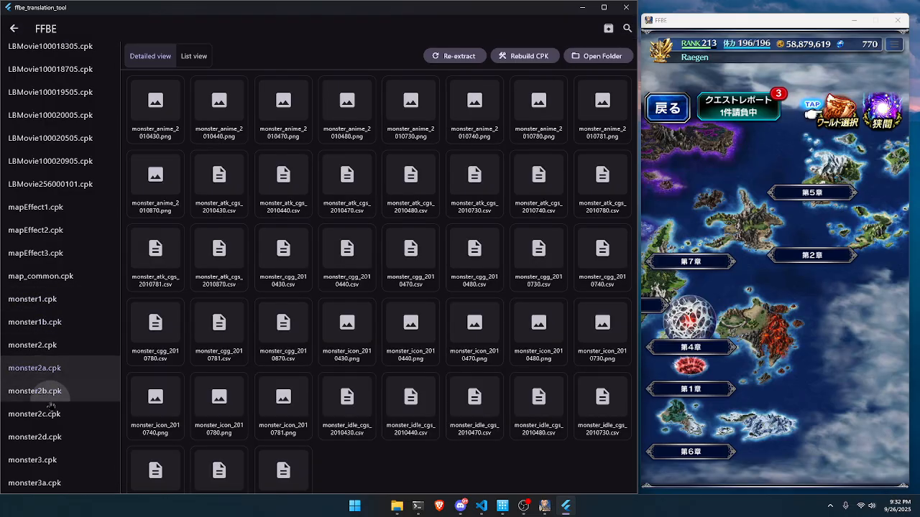
pyautogui.click(54, 391)
# Step: View the contents of spdreward1.cpk, spdungeon2.cpk, spdungeon5.cpk and spdungeon7.cpk
pyautogui.scroll(-4, 51, 423)
pyautogui.scroll(-3, 52, 417)
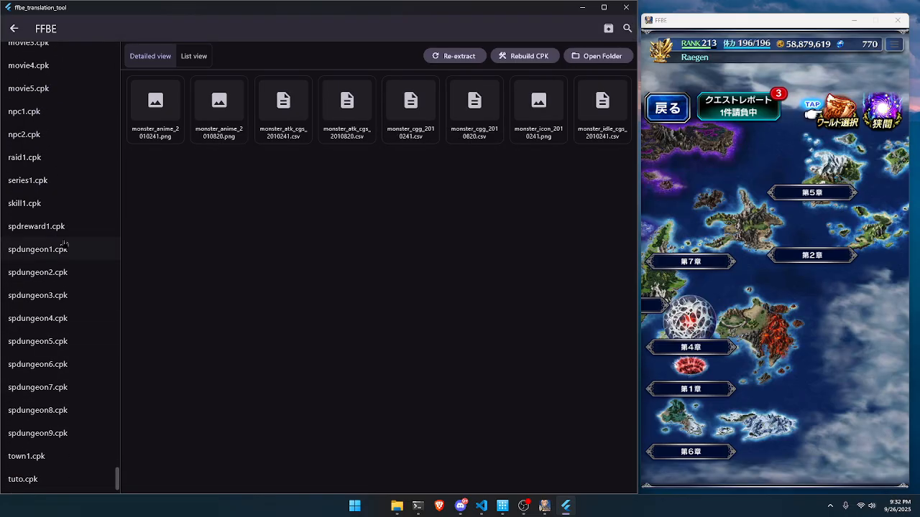
pyautogui.click(62, 227)
pyautogui.click(66, 272)
pyautogui.click(63, 341)
pyautogui.click(63, 388)
# Step: Browse the CPK list to the unit archives and view the contents of unit11.cpk and unit12.cpk
pyautogui.scroll(-5, 65, 424)
pyautogui.scroll(-2, 65, 424)
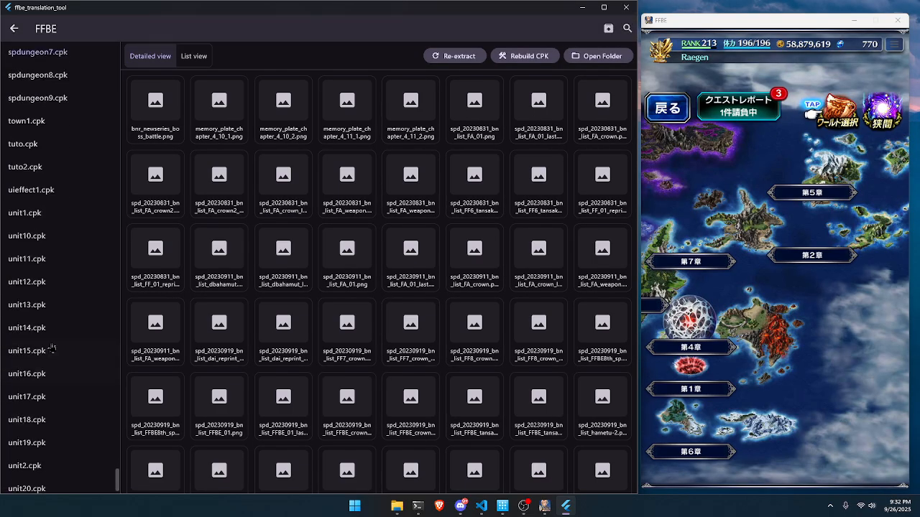
pyautogui.click(47, 259)
pyautogui.click(47, 281)
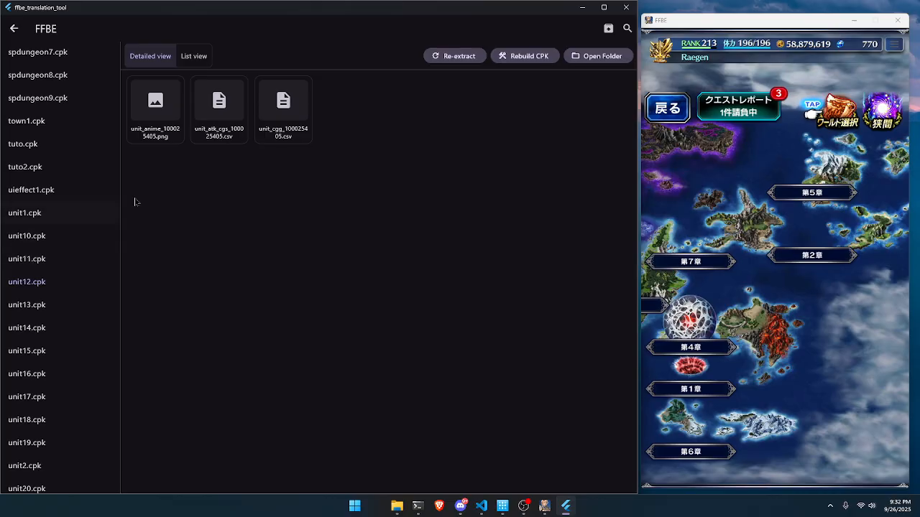
# Step: Try twice to open unit_atk_cgs_100025405.csv from unit12.cpk, returning to the archive's contents each time
pyautogui.click(232, 141)
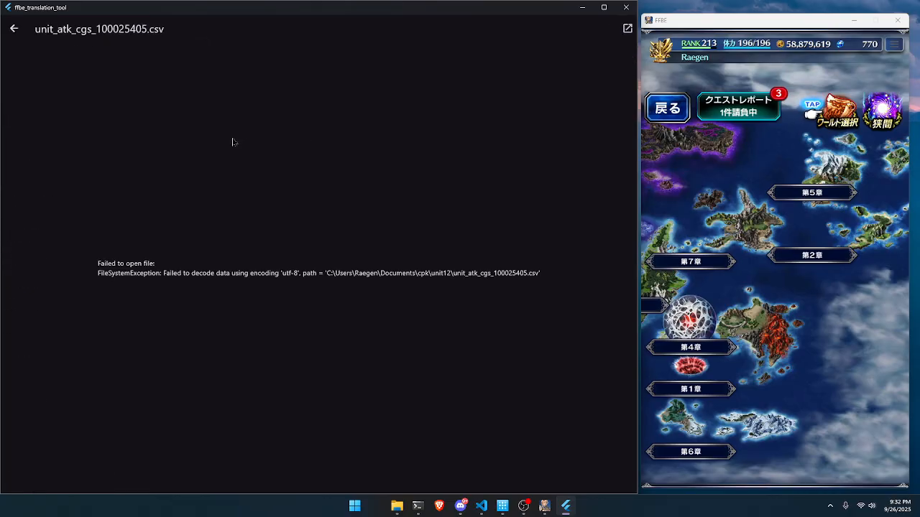
pyautogui.click(13, 29)
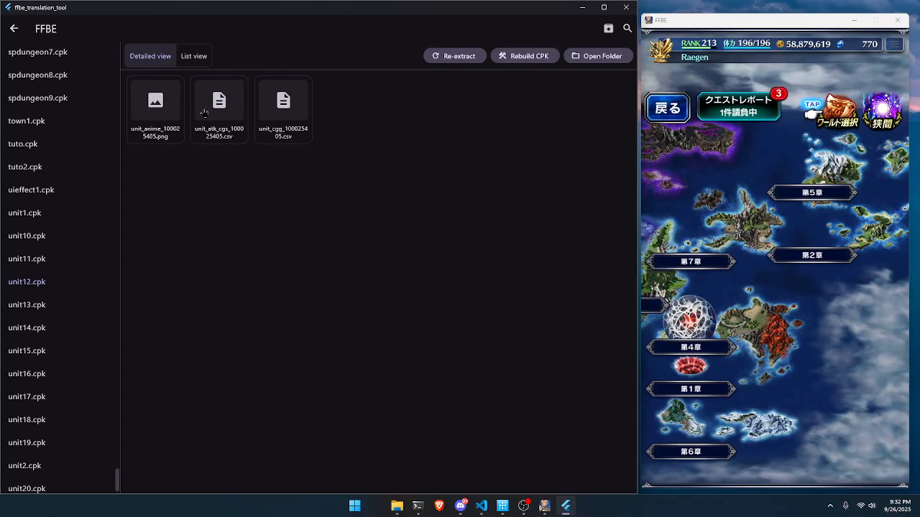
pyautogui.click(215, 126)
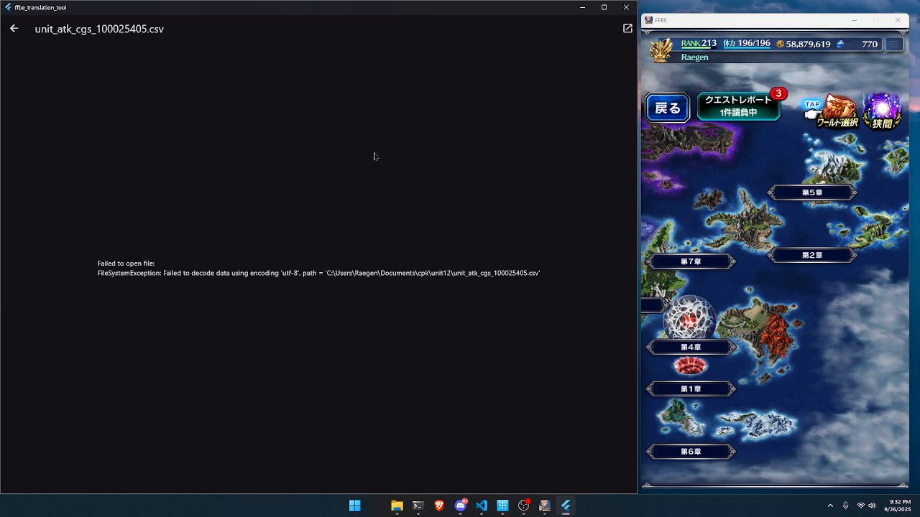
pyautogui.click(13, 29)
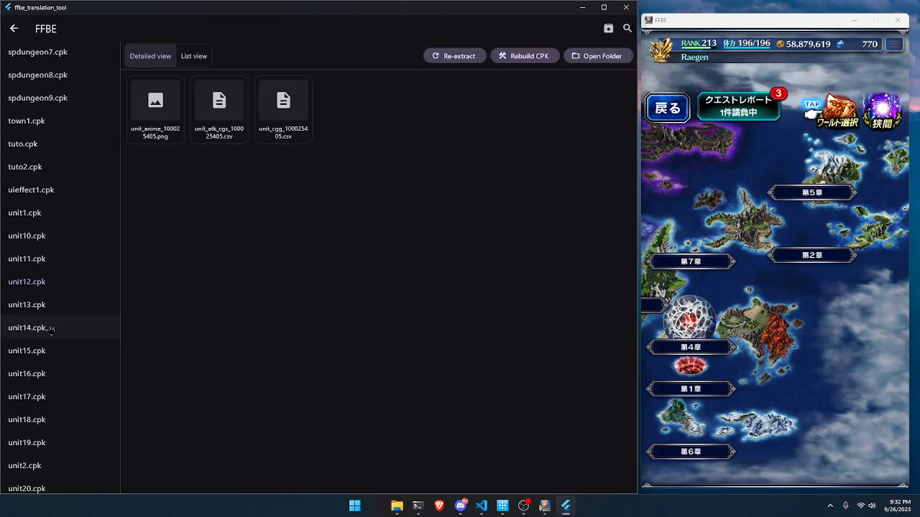
# Step: View the contents of unit25.cpk, unit27.cpk, unit30.cpk and unit4.cpk
pyautogui.scroll(-3, 50, 327)
pyautogui.click(56, 296)
pyautogui.click(56, 361)
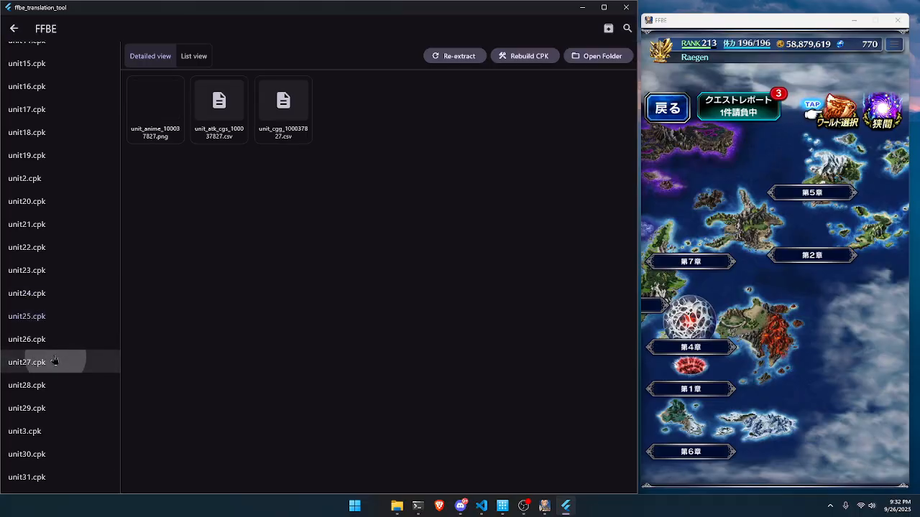
pyautogui.scroll(-2, 53, 386)
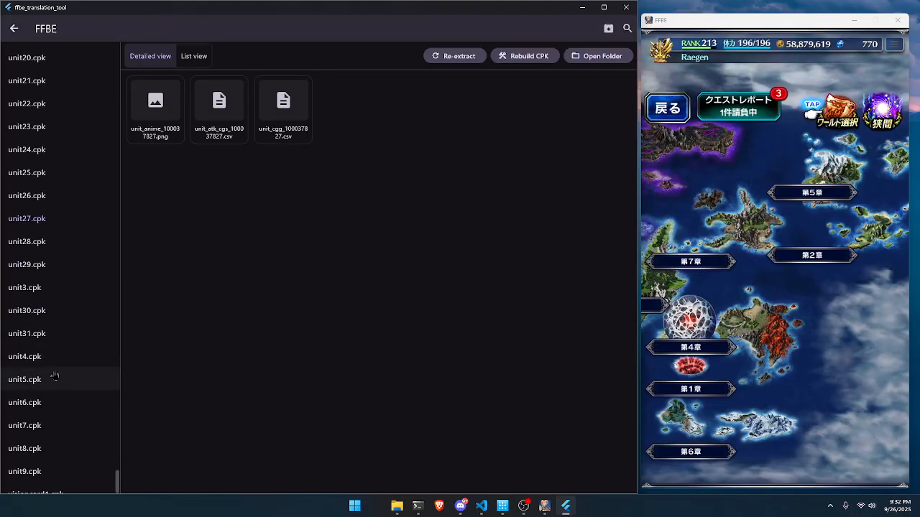
pyautogui.click(56, 311)
pyautogui.click(58, 363)
pyautogui.scroll(-2, 62, 363)
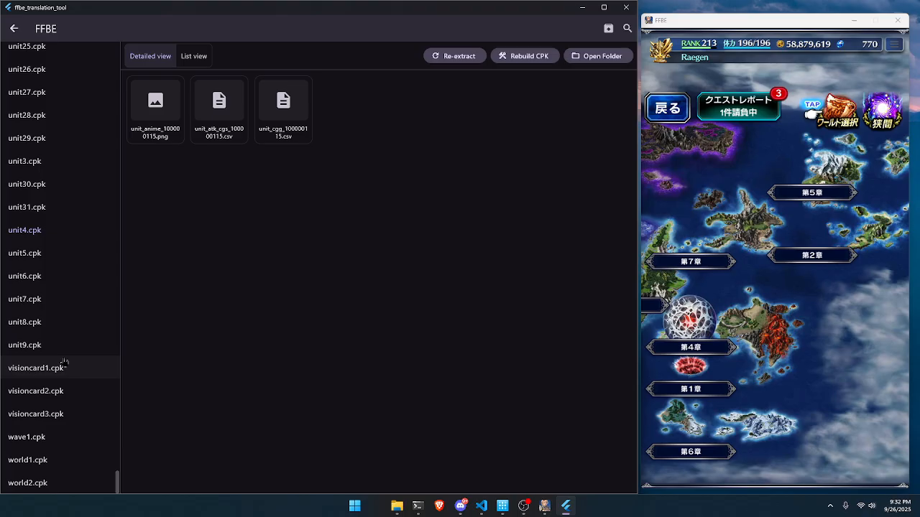
# Step: View the contents of visioncard1.cpk, visioncard2.cpk, visioncard3.cpk, wave1.cpk and world1.cpk
pyautogui.click(65, 370)
pyautogui.click(67, 391)
pyautogui.click(68, 415)
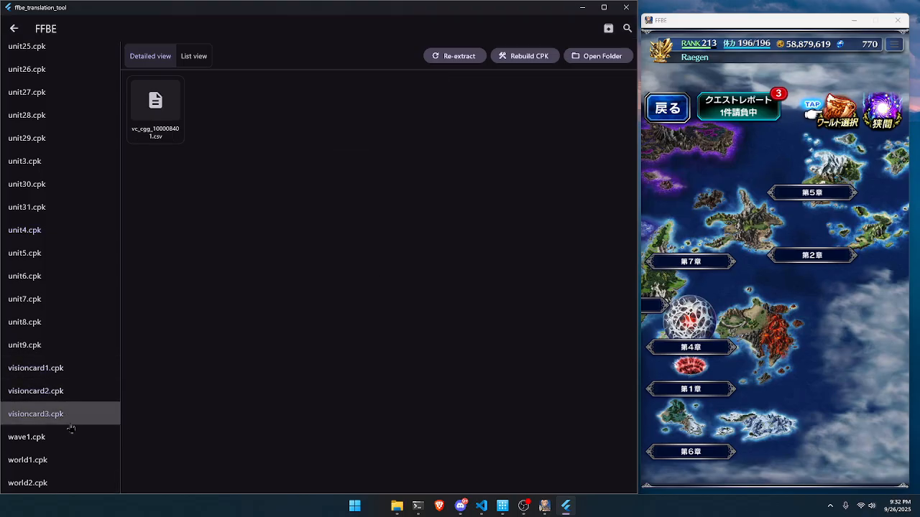
pyautogui.click(68, 439)
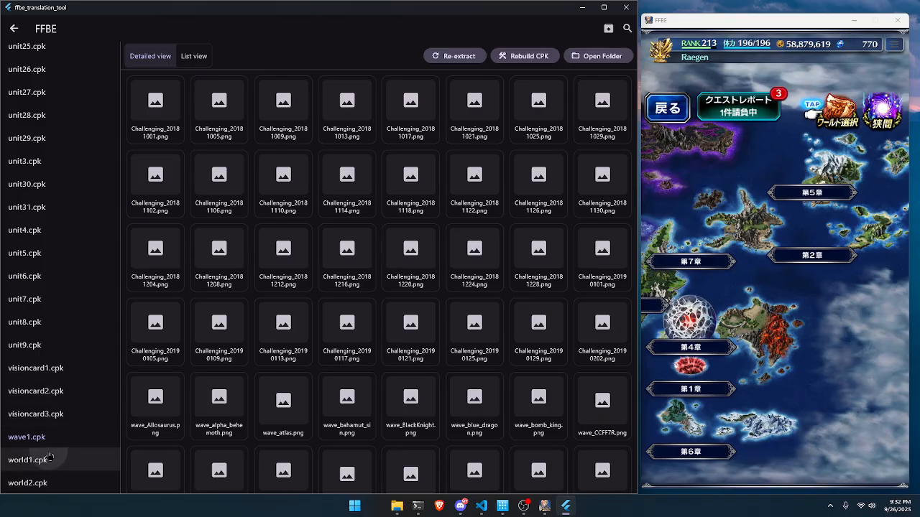
pyautogui.click(51, 466)
# Step: Return to unit4.cpk and view its contents, followed by those of unit18.cpk
pyautogui.click(59, 232)
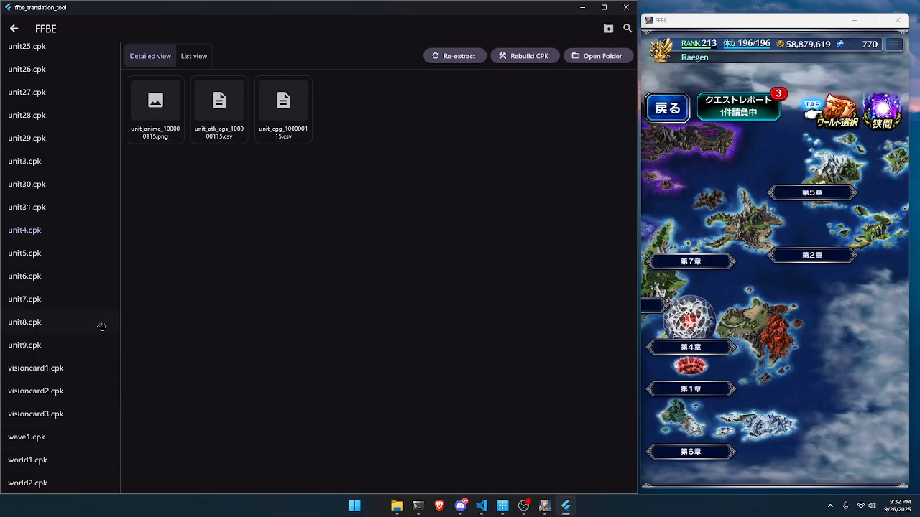
pyautogui.scroll(5, 62, 289)
pyautogui.scroll(4, 63, 288)
pyautogui.click(81, 197)
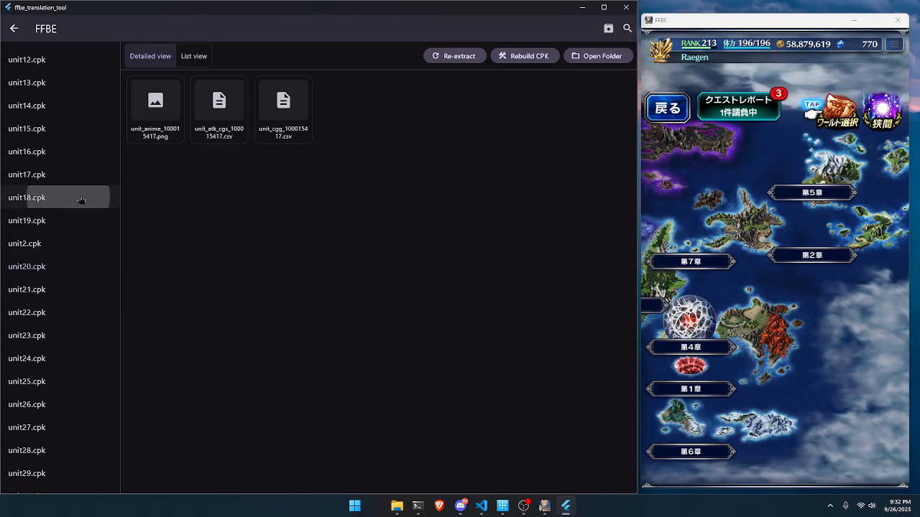
# Step: Jump back to the numbered event archives and view several of their contents, ending on 554120312.cpk
pyautogui.moveTo(123, 488); pyautogui.dragTo(119, 373)
pyautogui.click(62, 340)
pyautogui.click(84, 351)
pyautogui.click(85, 308)
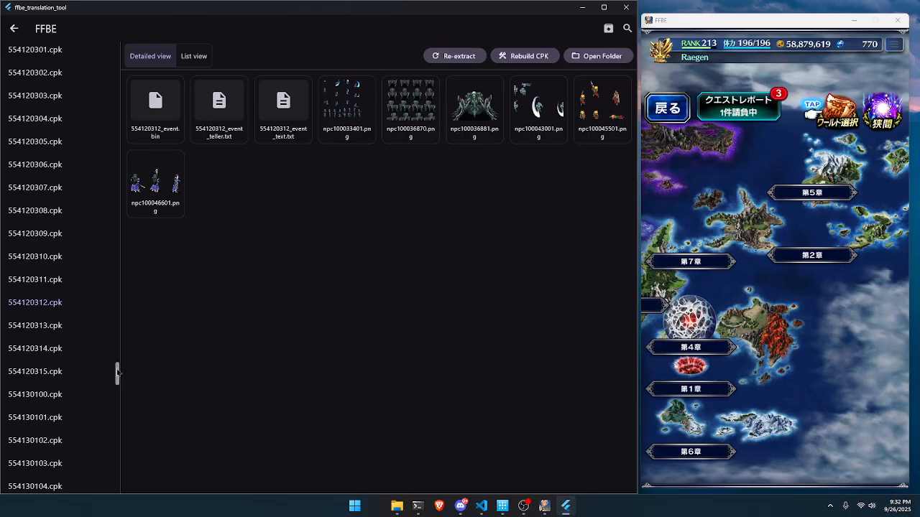
# Step: Return to the start of the CPK list and view the contents of 111010100.cpk, 111010102.cpk and 111010101.cpk
pyautogui.moveTo(118, 372); pyautogui.dragTo(118, 171)
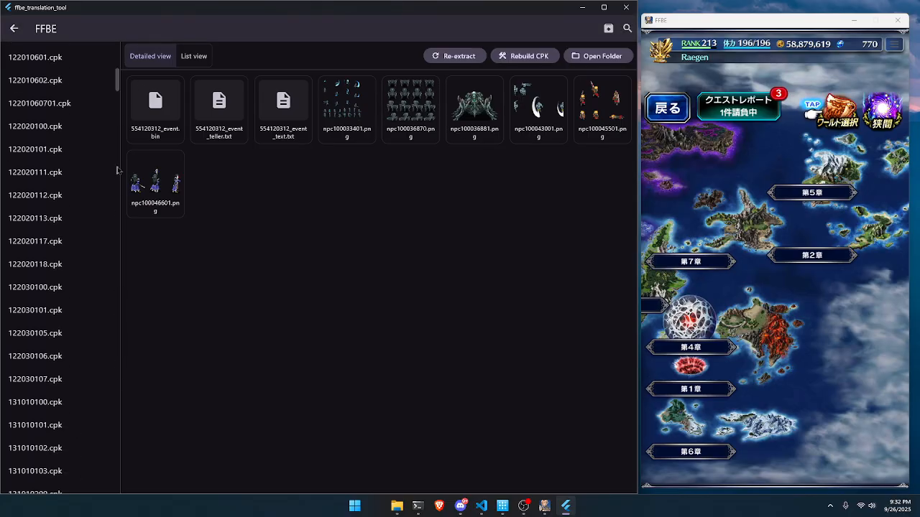
pyautogui.moveTo(117, 80); pyautogui.dragTo(117, 50)
pyautogui.click(65, 54)
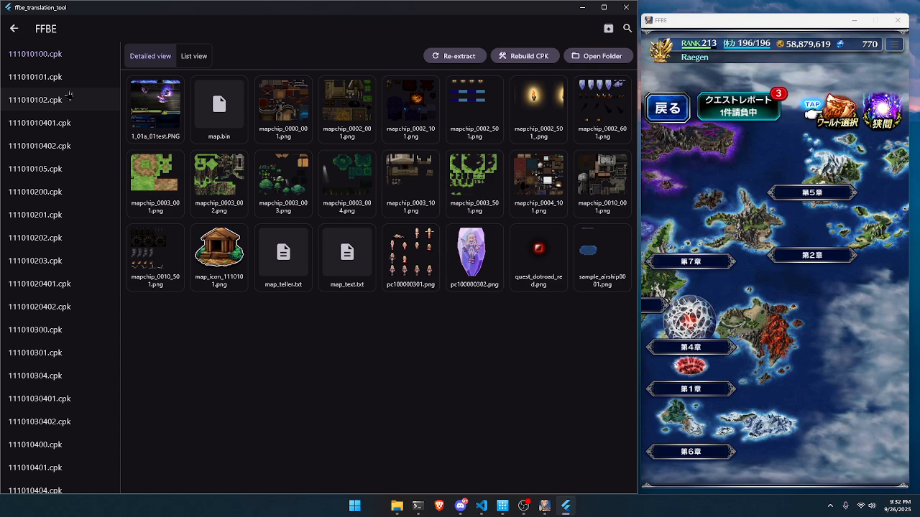
pyautogui.click(62, 79)
pyautogui.click(67, 100)
pyautogui.click(69, 80)
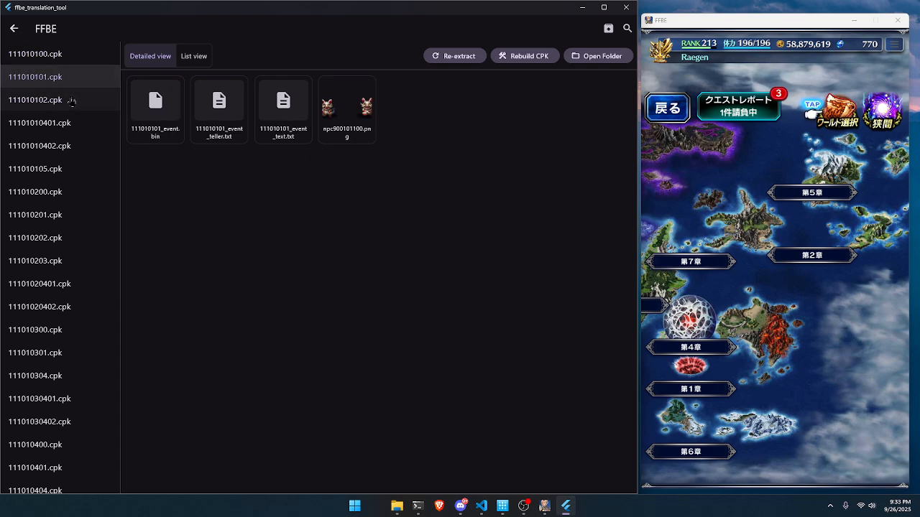
# Step: Open 111010101_event_text.txt in the FFBE editor and look through its dialogue entries
pyautogui.click(276, 141)
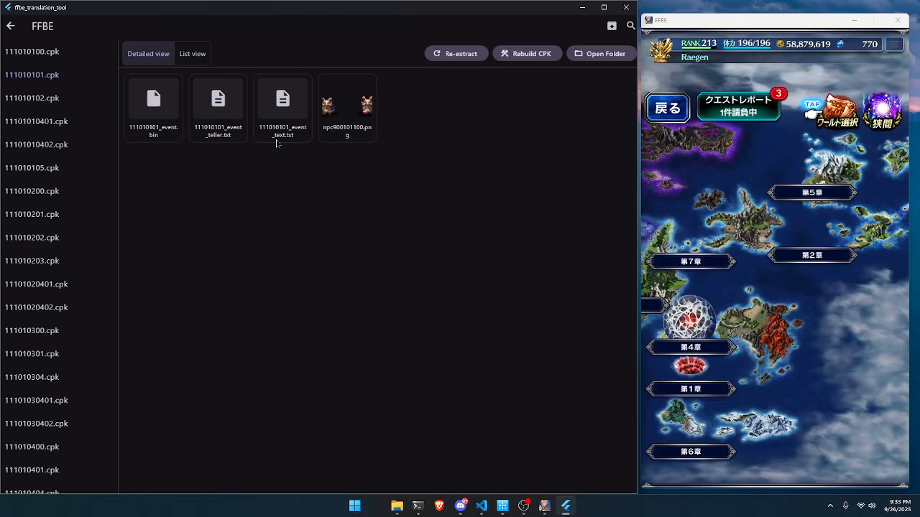
pyautogui.click(515, 29)
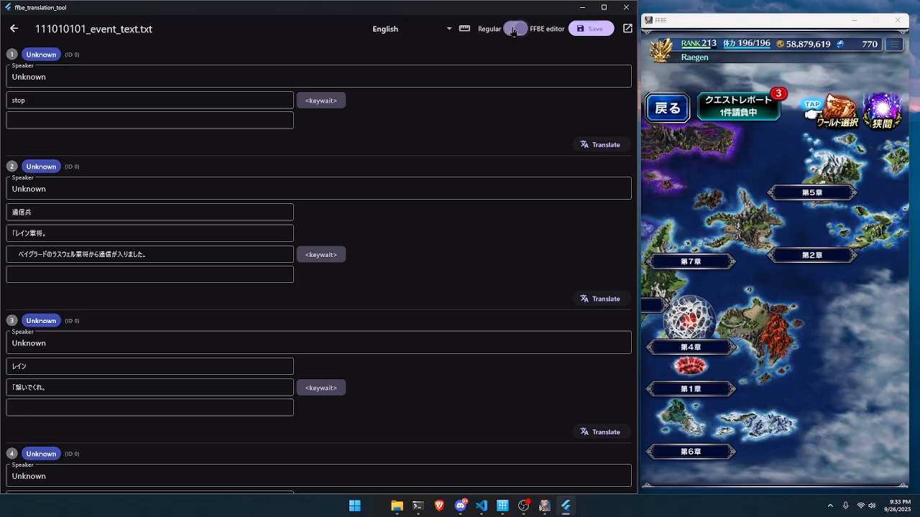
pyautogui.scroll(-10, 171, 218)
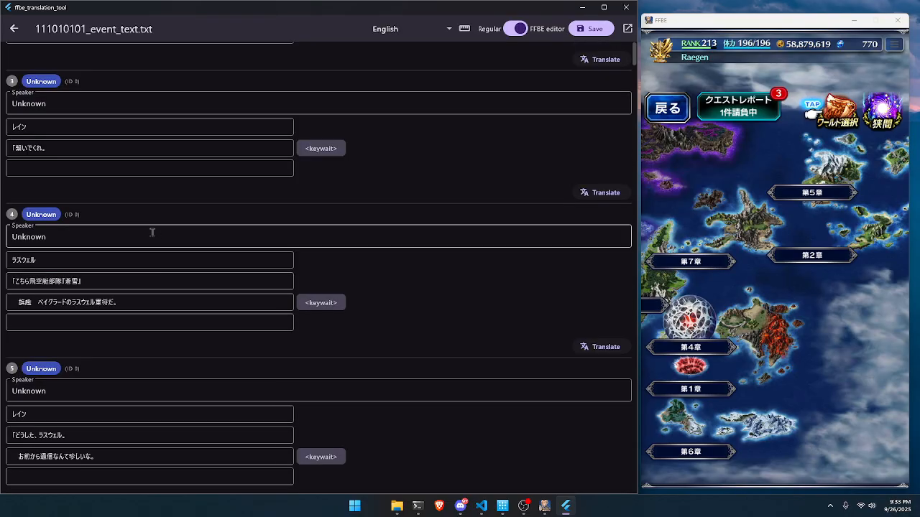
pyautogui.scroll(-15, 152, 230)
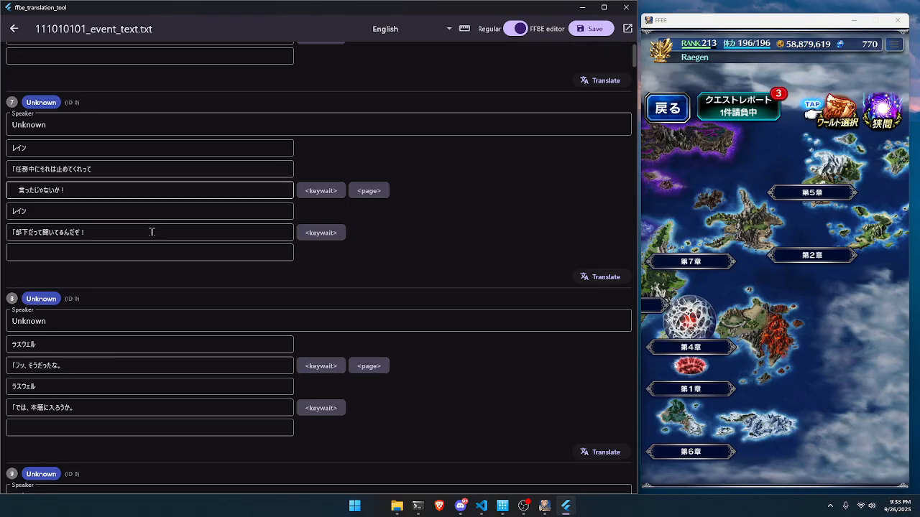
pyautogui.scroll(-20, 148, 242)
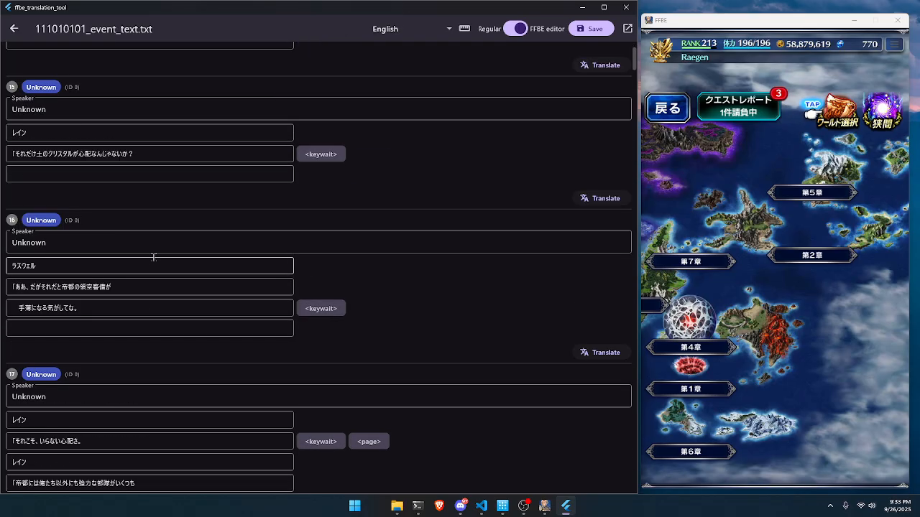
pyautogui.scroll(-16, 159, 273)
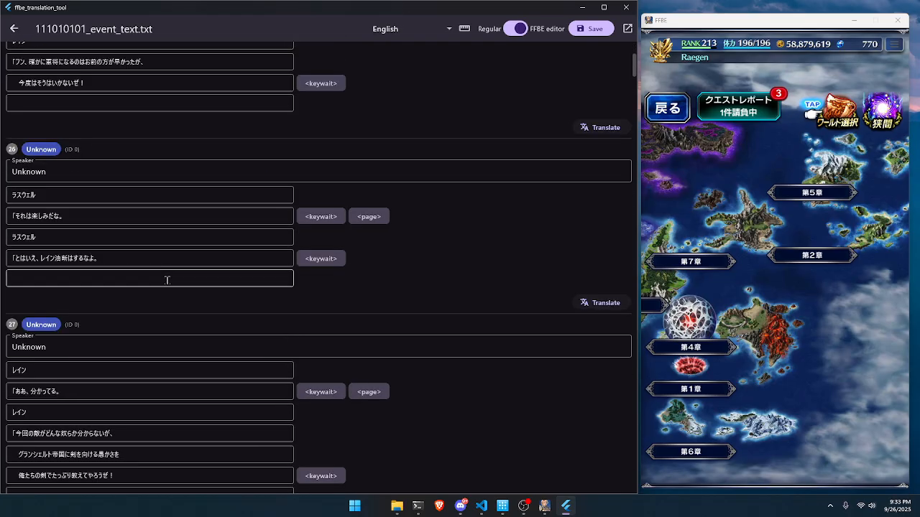
# Step: Look further through the dialogue entries of 111010101_event_text.txt, and reopen the file to read its raw text
pyautogui.scroll(-15, 172, 277)
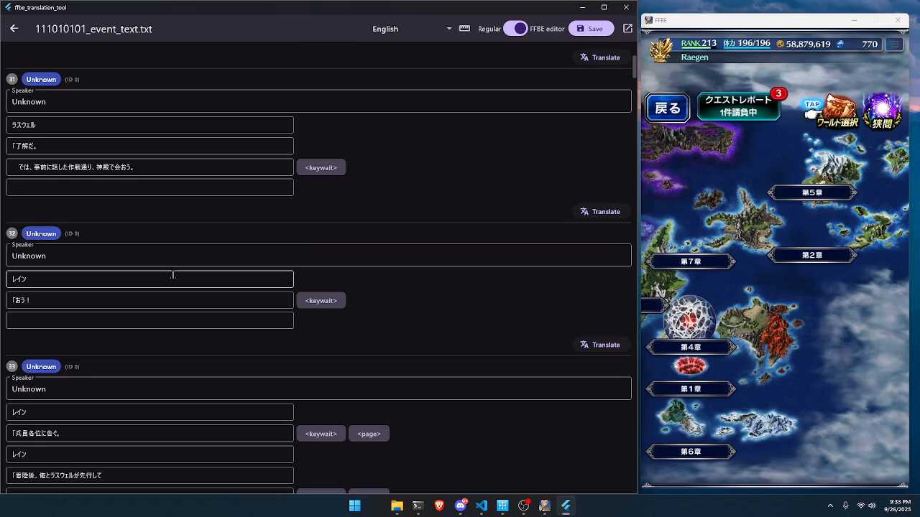
pyautogui.moveTo(633, 71); pyautogui.dragTo(625, 181)
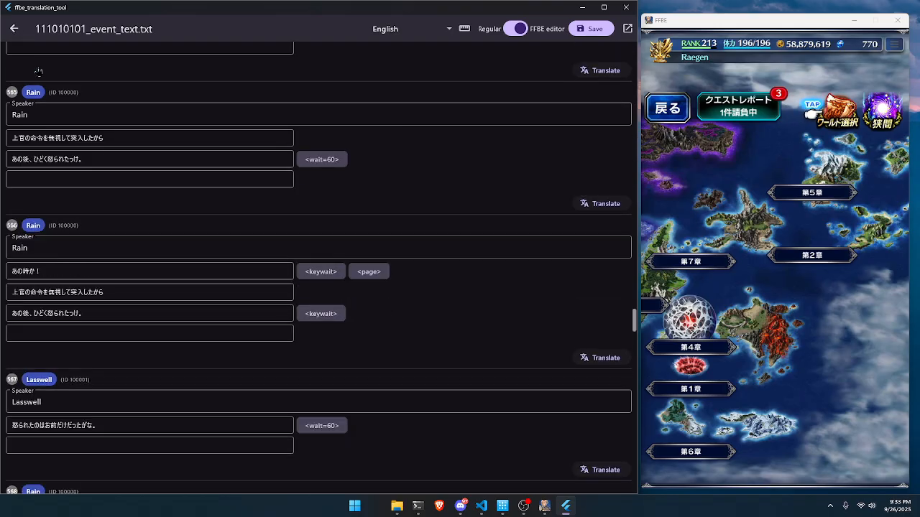
pyautogui.click(13, 29)
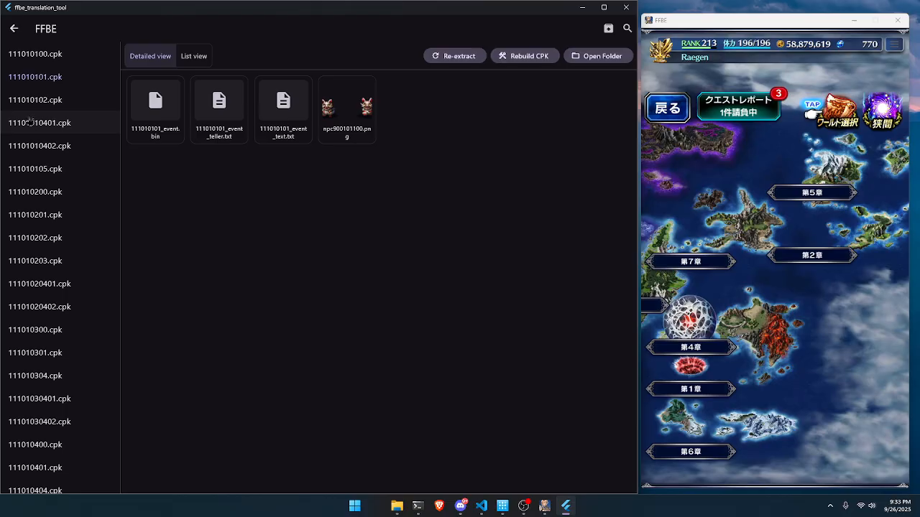
pyautogui.click(295, 131)
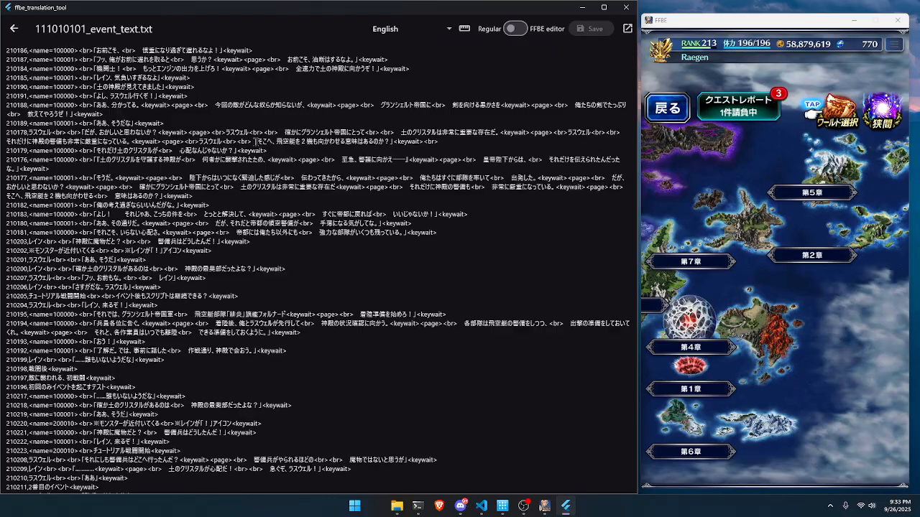
pyautogui.scroll(-3, 498, 157)
pyautogui.scroll(-10, 500, 152)
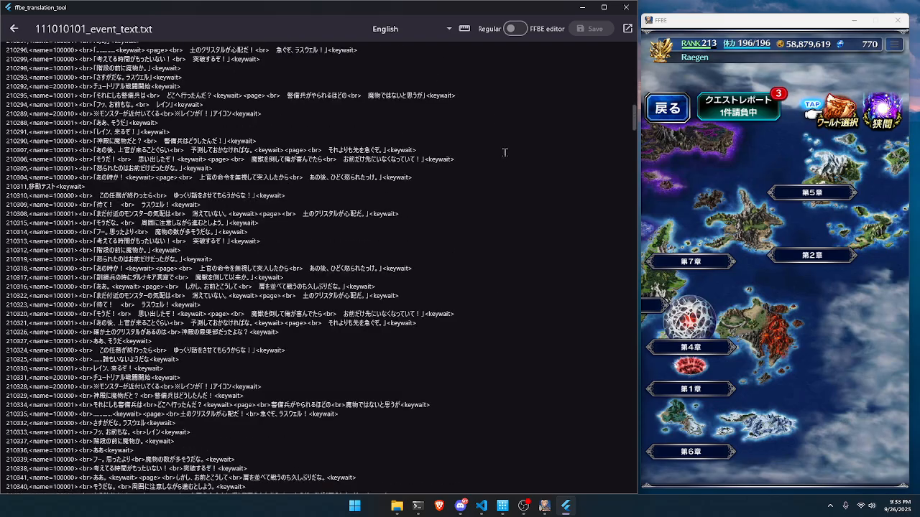
# Step: Open 111010102_event_text.txt from 111010102.cpk in the FFBE editor
pyautogui.click(14, 30)
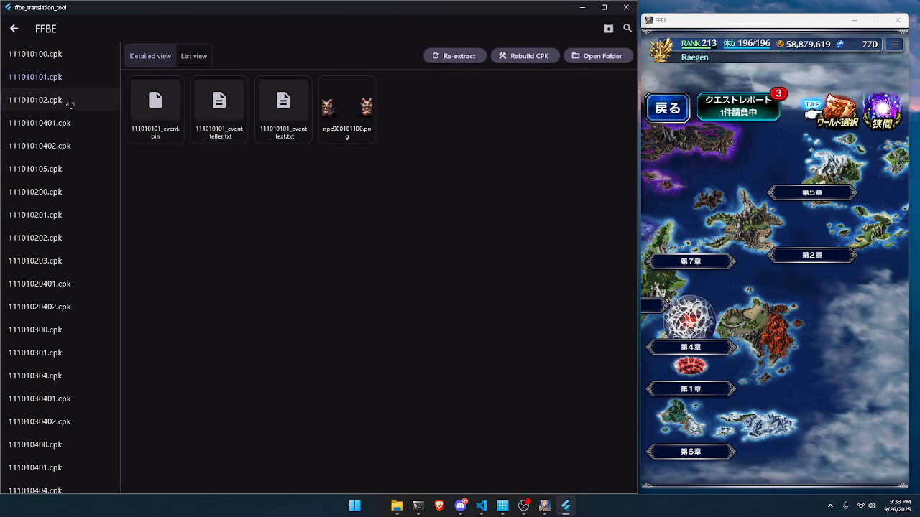
pyautogui.click(36, 99)
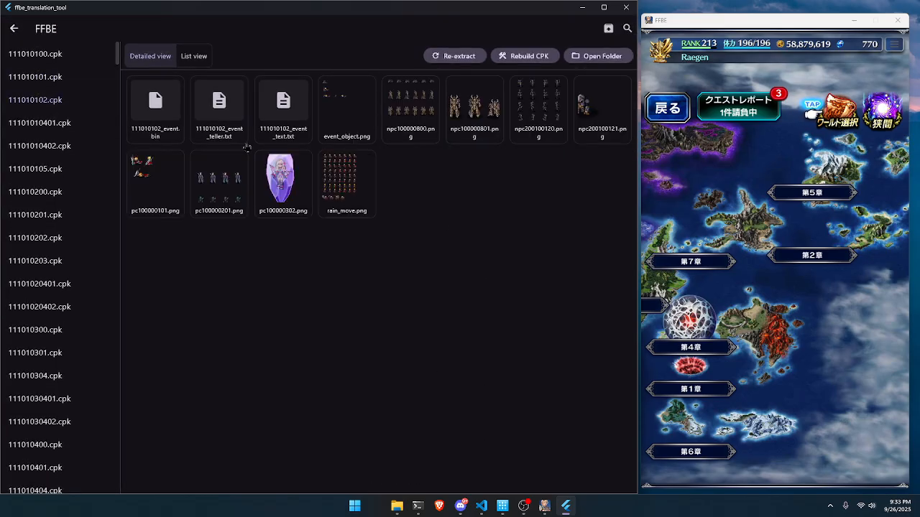
pyautogui.click(286, 135)
pyautogui.click(513, 29)
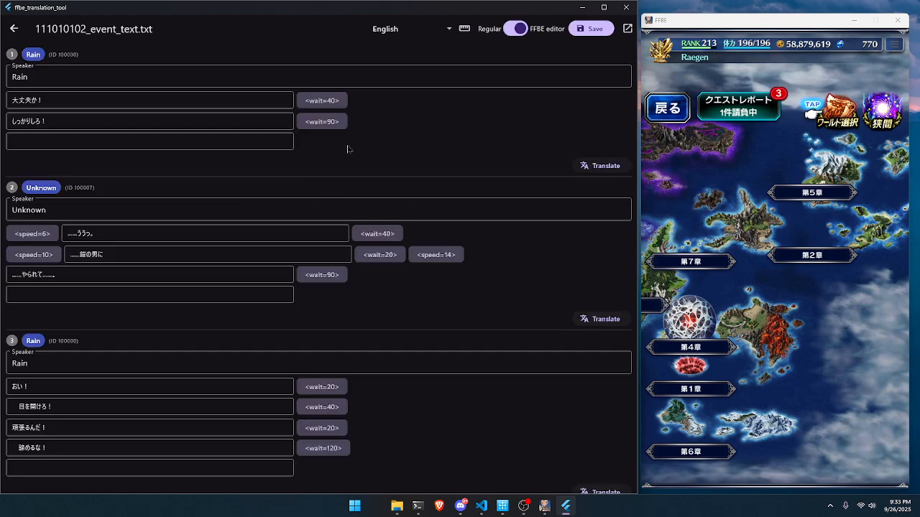
# Step: Look through the dialogue entries of 111010102_event_text.txt, highlighting the speaker names Rain and Lasswell
pyautogui.click(37, 77)
pyautogui.moveTo(36, 78); pyautogui.dragTo(10, 74)
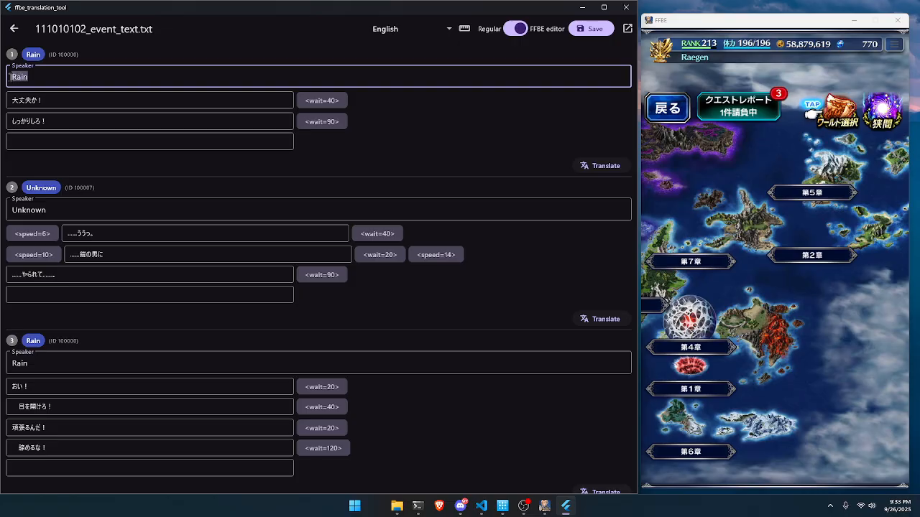
pyautogui.scroll(-5, 68, 137)
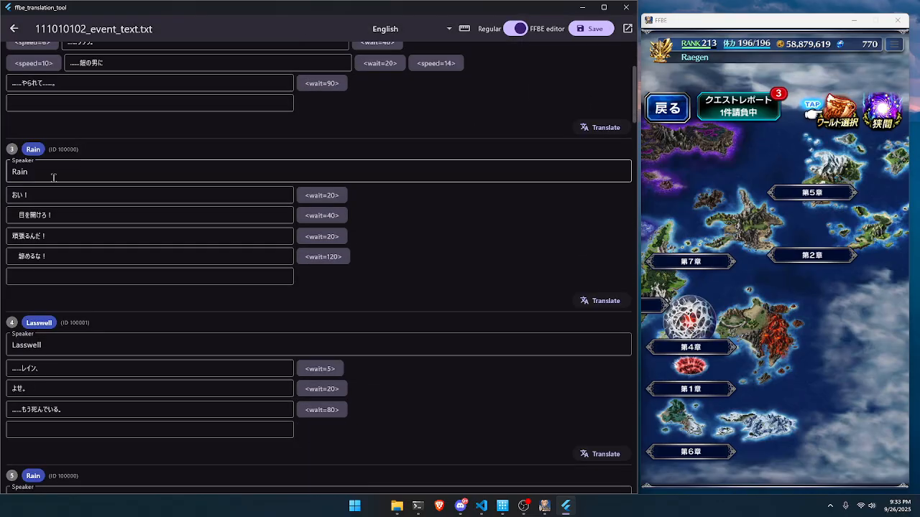
pyautogui.click(53, 177)
pyautogui.scroll(-3, 57, 195)
pyautogui.moveTo(68, 249); pyautogui.dragTo(20, 249)
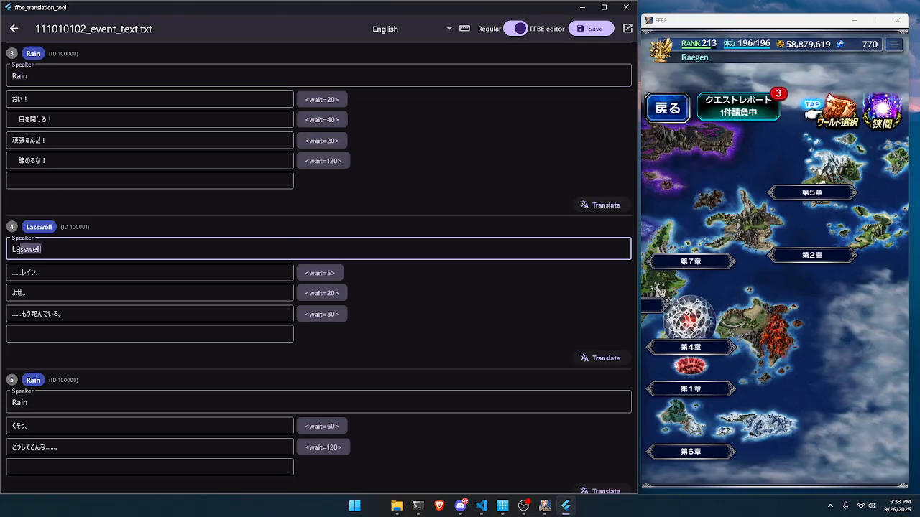
pyautogui.scroll(-3, 65, 256)
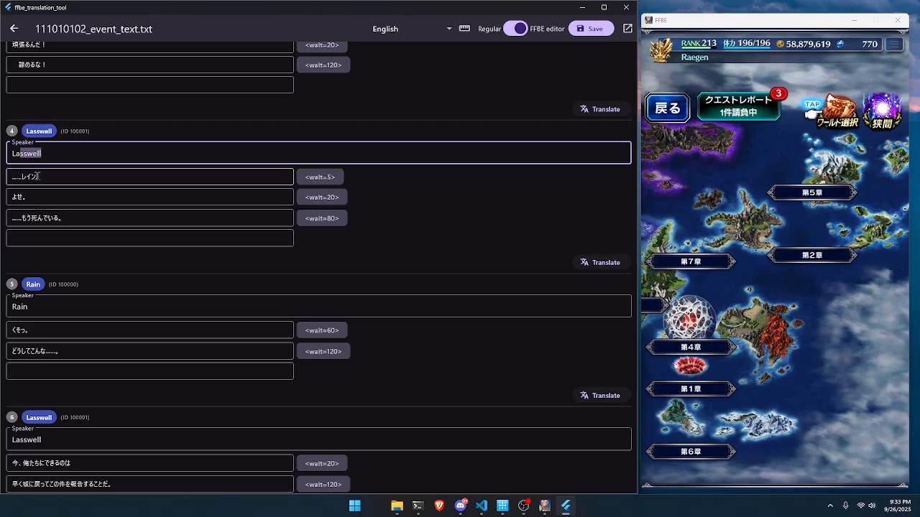
pyautogui.scroll(-5, 65, 209)
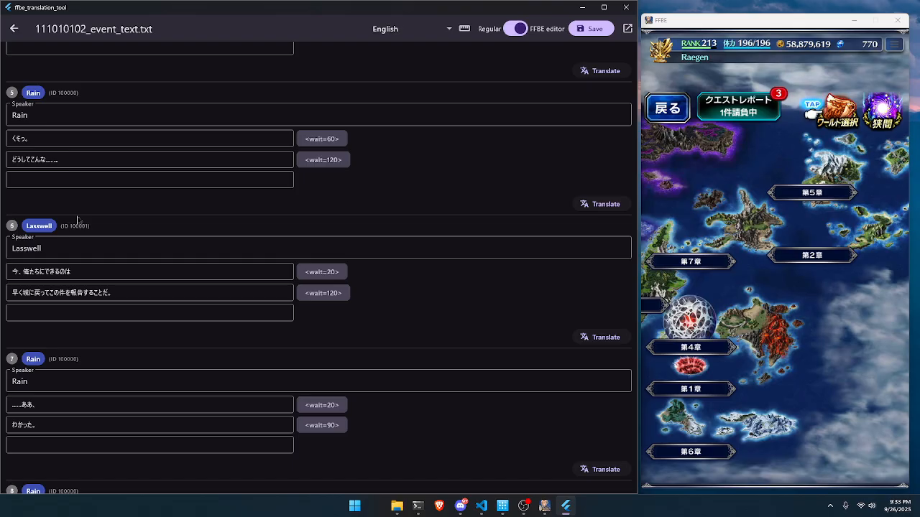
pyautogui.scroll(-5, 86, 229)
# Step: Switch to the FFBE game window and look over the western part of its world map
pyautogui.click(706, 167)
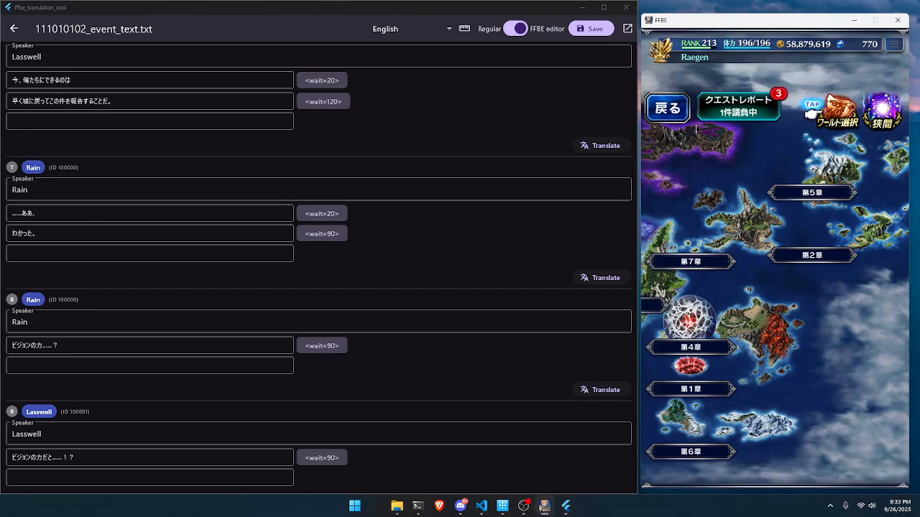
pyautogui.moveTo(733, 246); pyautogui.dragTo(786, 197)
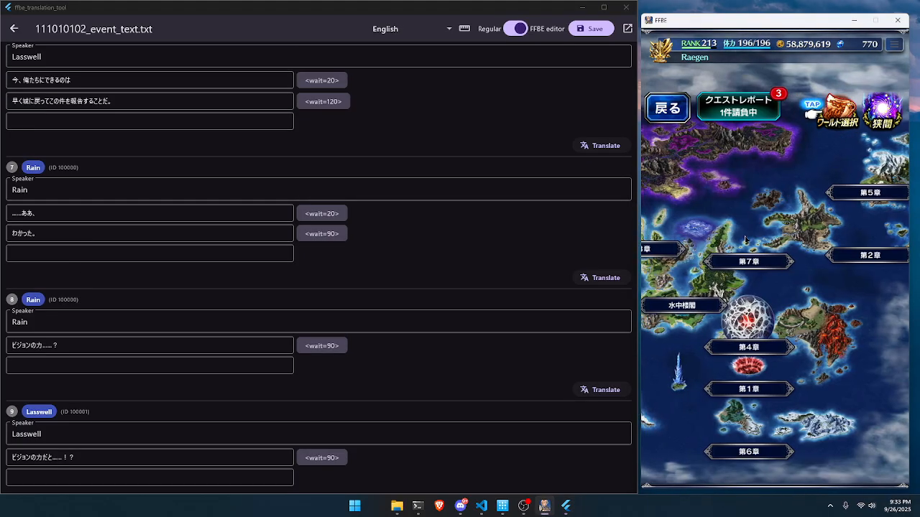
pyautogui.moveTo(746, 240); pyautogui.dragTo(833, 210)
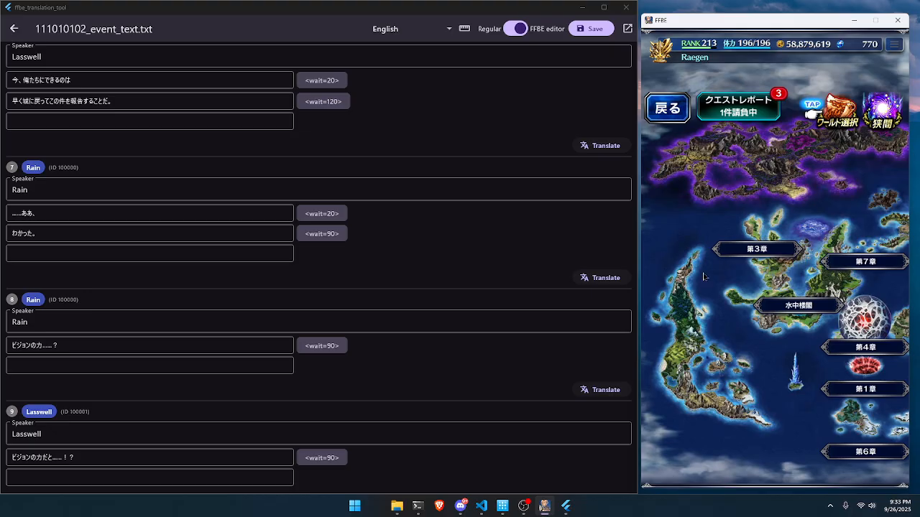
pyautogui.moveTo(704, 277); pyautogui.dragTo(799, 210)
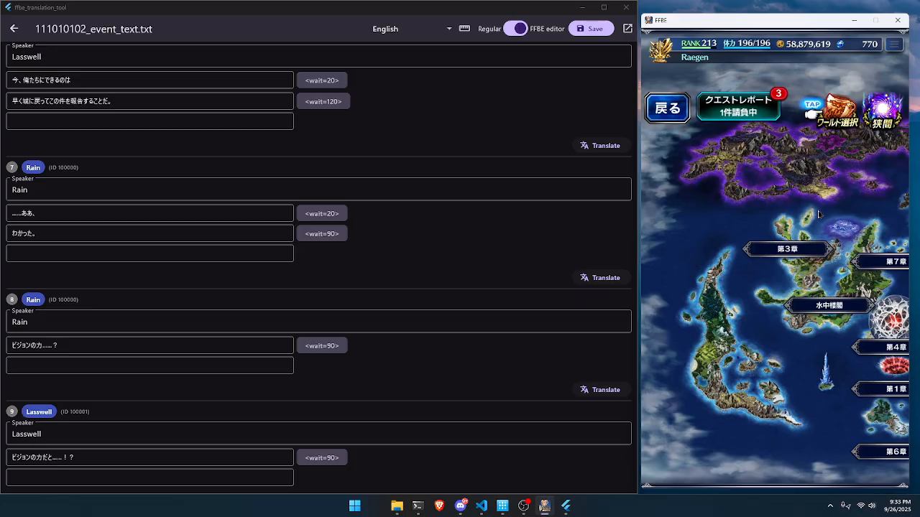
# Step: Return to the translation tool and compare the speaker list in 111010102_event_teller.txt with the raw text of 111010102_event_text.txt
pyautogui.click(15, 29)
pyautogui.click(211, 138)
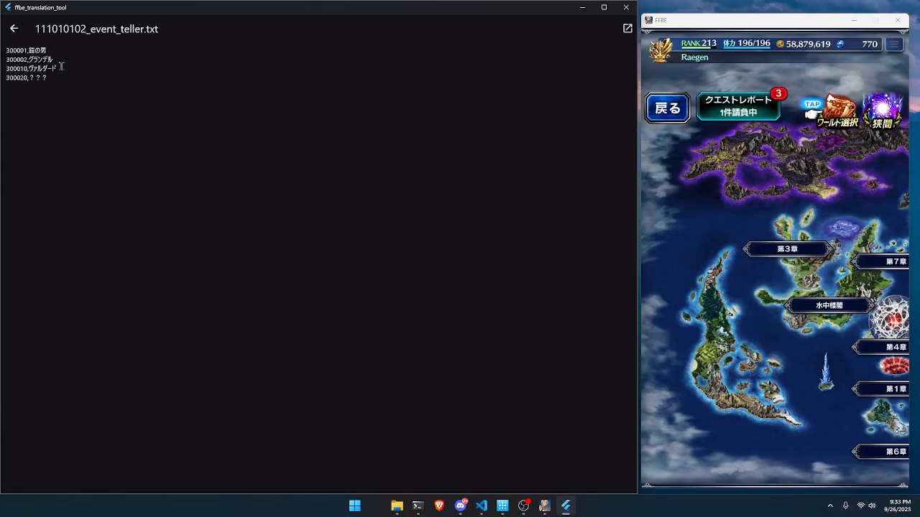
pyautogui.click(15, 29)
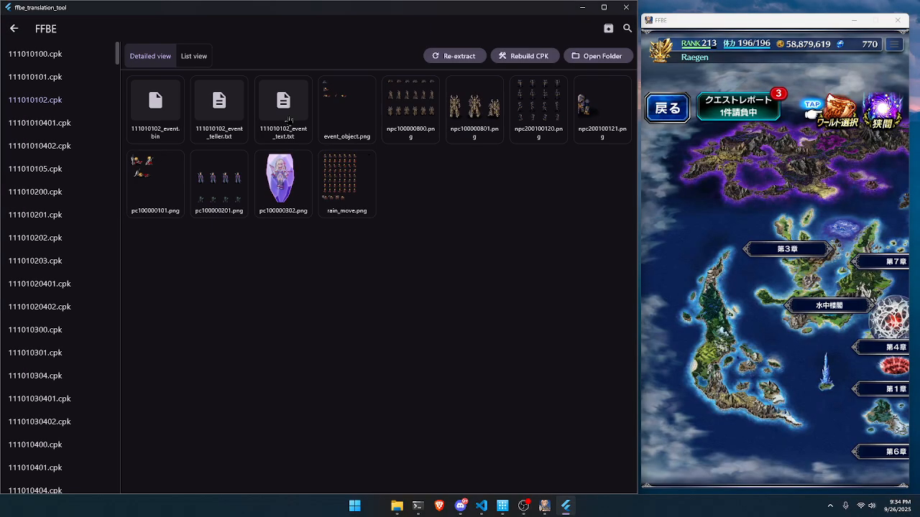
pyautogui.click(148, 100)
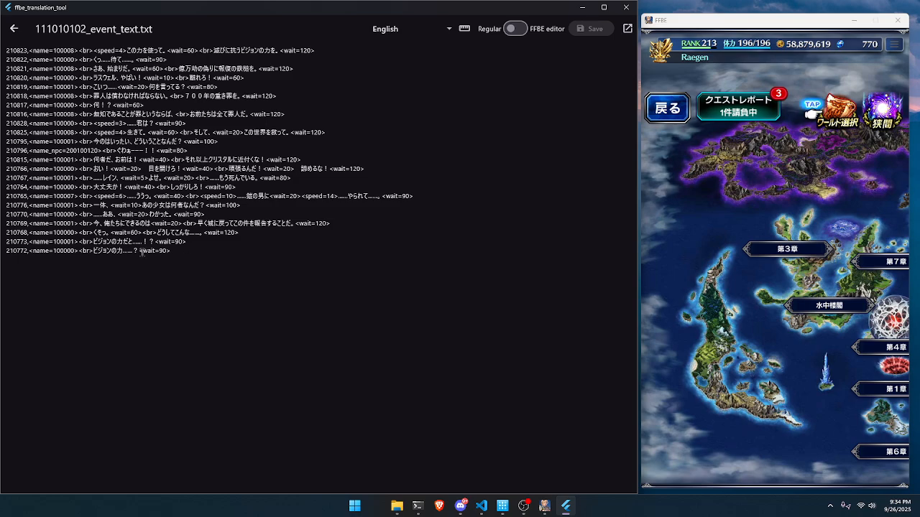
pyautogui.click(14, 29)
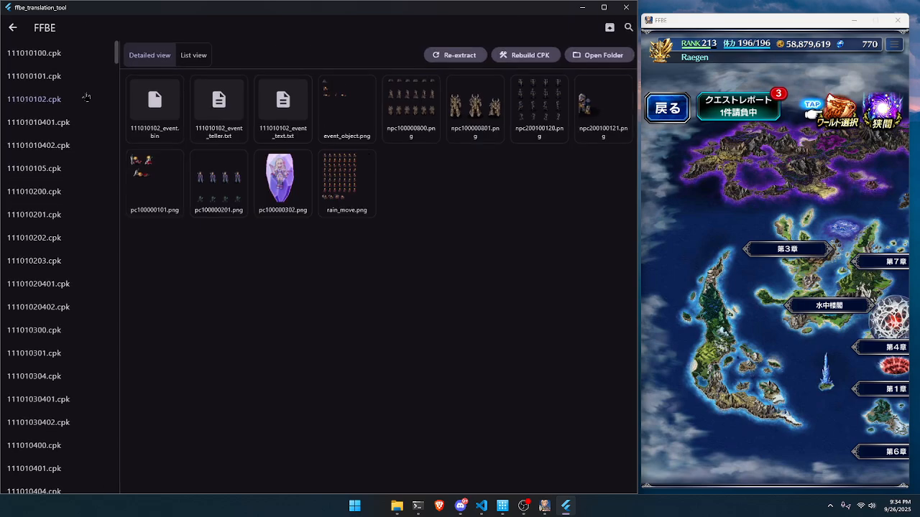
pyautogui.click(214, 101)
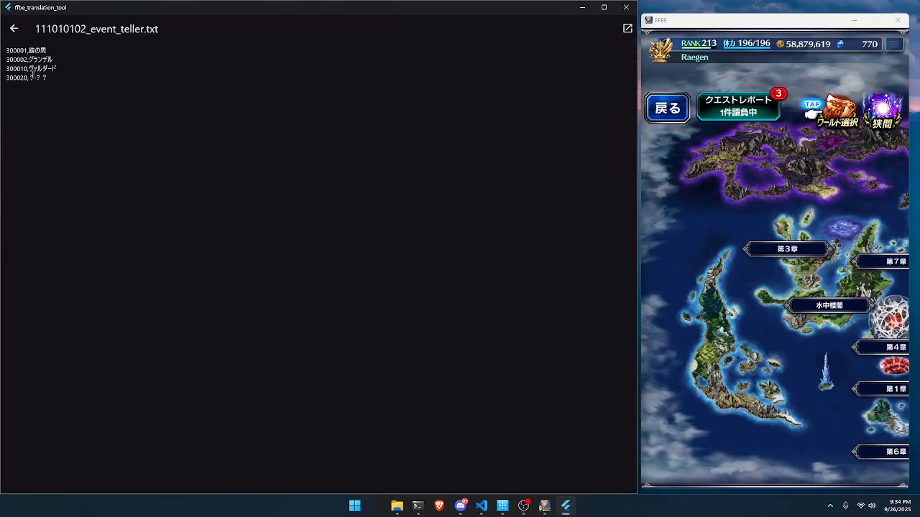
pyautogui.click(14, 29)
# Step: Reopen the raw text of 111010102_event_text.txt and highlight the name IDs in its dialogue lines
pyautogui.click(147, 100)
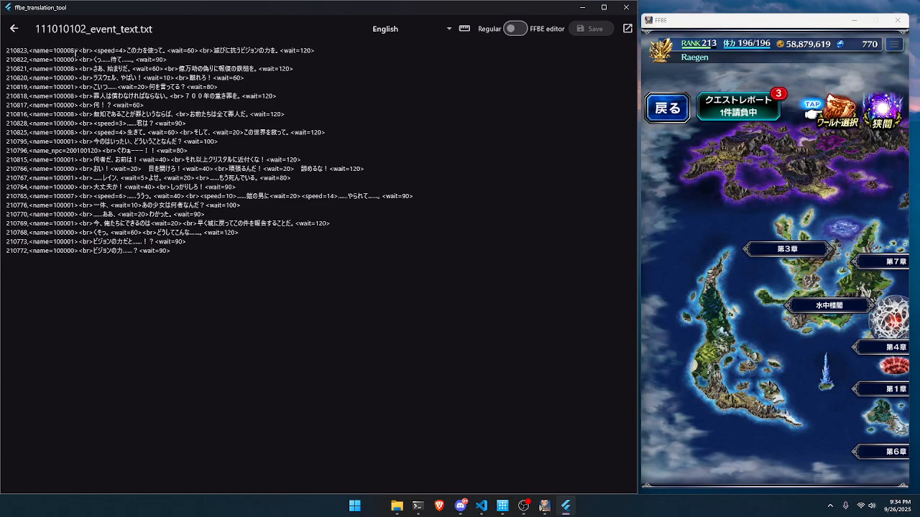
pyautogui.moveTo(76, 54); pyautogui.dragTo(76, 249)
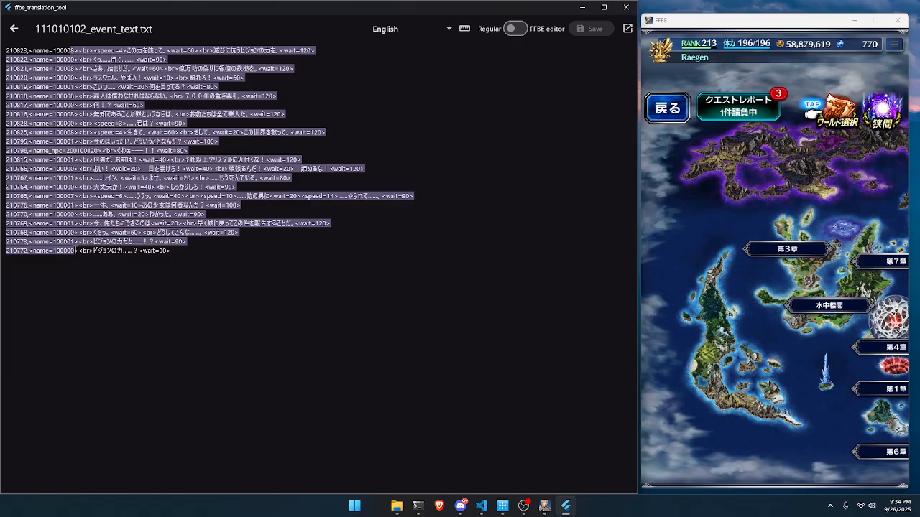
pyautogui.click(82, 247)
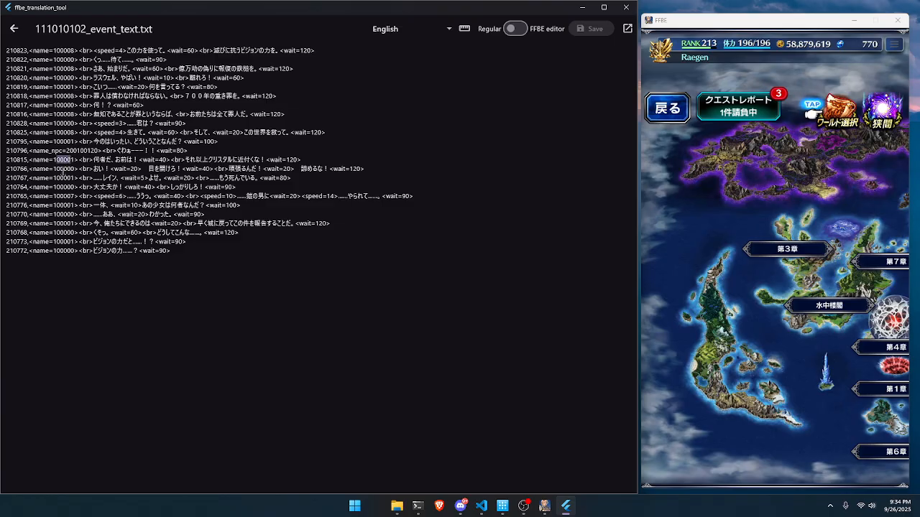
pyautogui.moveTo(57, 168)
pyautogui.mouseDown()
pyautogui.moveTo(75, 169)
pyautogui.moveTo(72, 159)
pyautogui.mouseUp()
# Step: Reopen 111010102_event_text.txt in the FFBE editor and save it
pyautogui.click(14, 29)
pyautogui.click(289, 122)
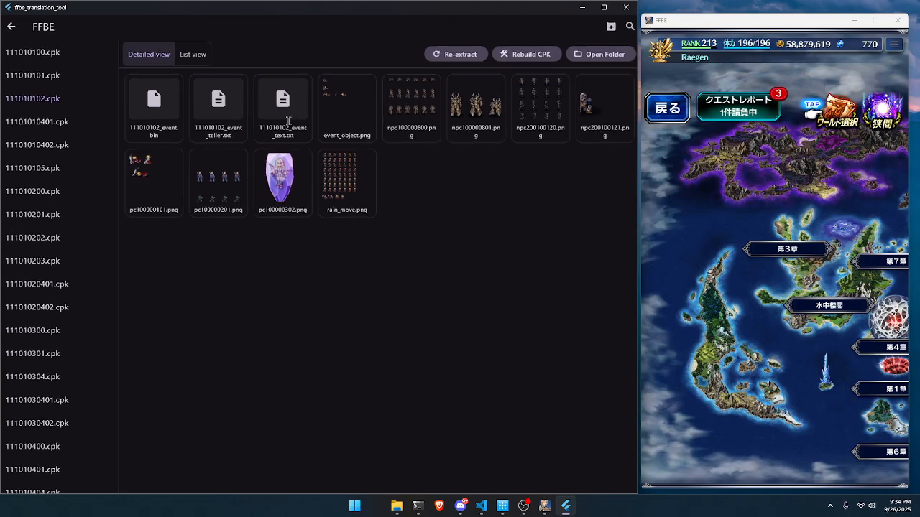
pyautogui.click(514, 30)
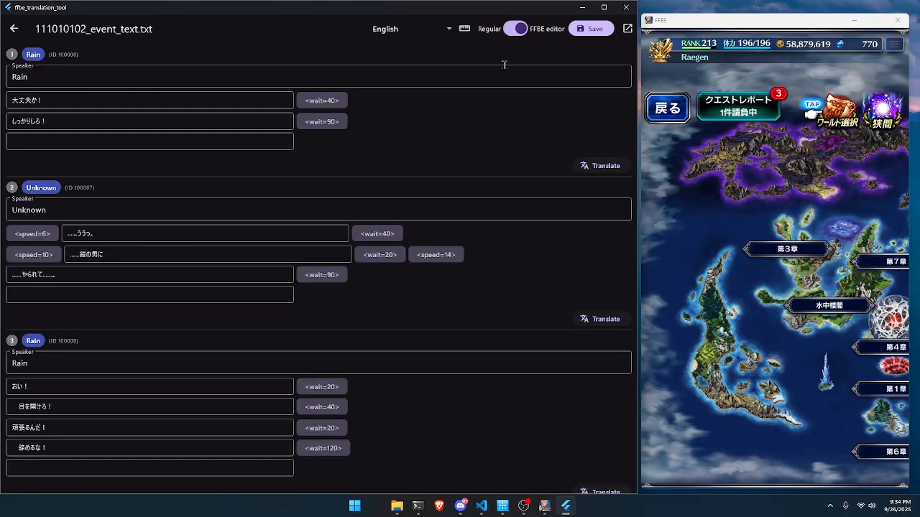
pyautogui.click(591, 28)
# Step: View 111010102_event_teller.txt again and highlight the speaker entries for Rain, Unknown and Lasswell
pyautogui.click(14, 29)
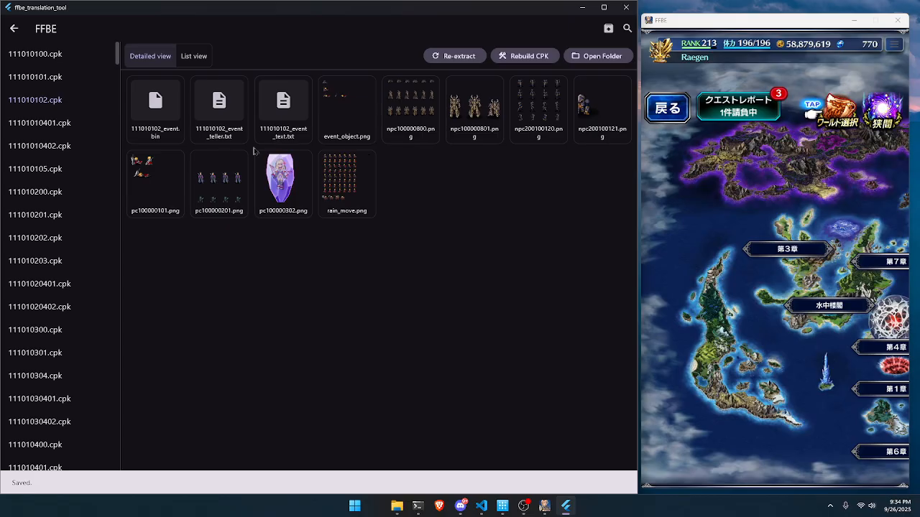
pyautogui.click(224, 137)
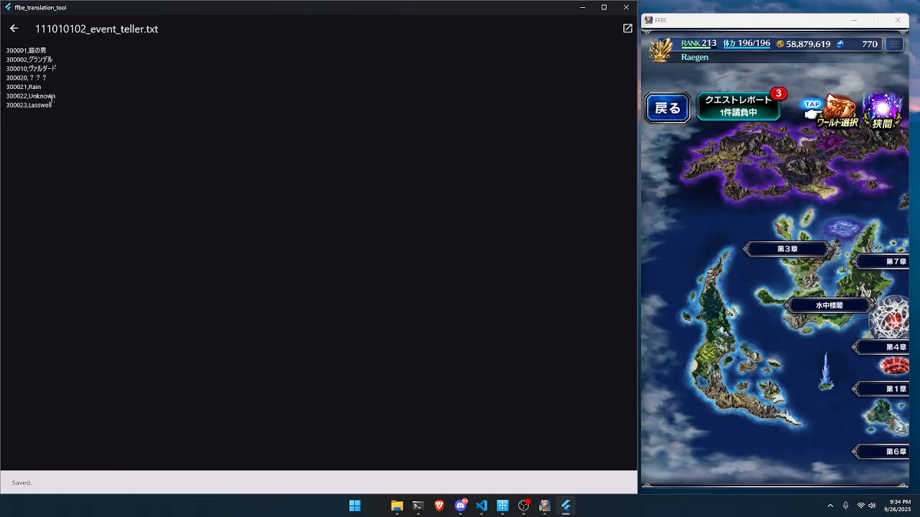
pyautogui.moveTo(42, 87); pyautogui.dragTo(7, 105)
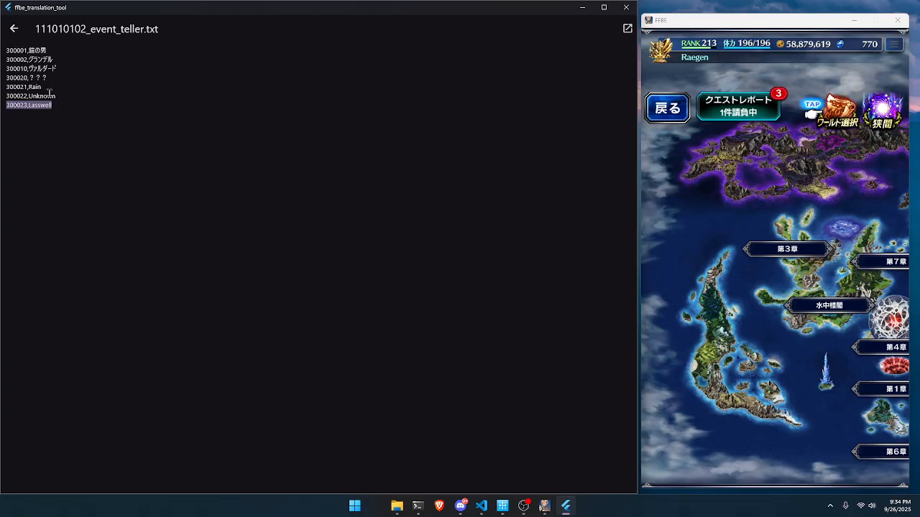
pyautogui.moveTo(48, 93); pyautogui.dragTo(45, 89)
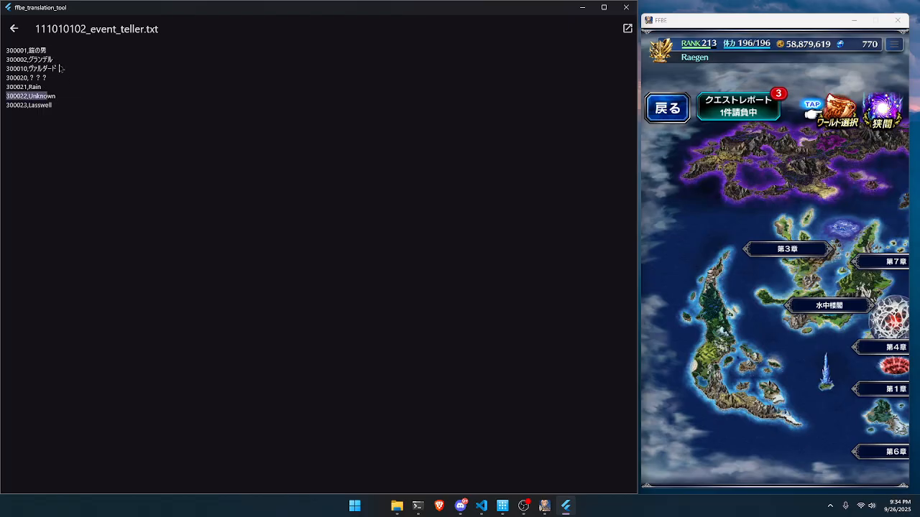
# Step: Reopen 111010102_event_text.txt in the FFBE editor and check the speaker IDs assigned to its dialogue entries
pyautogui.click(13, 29)
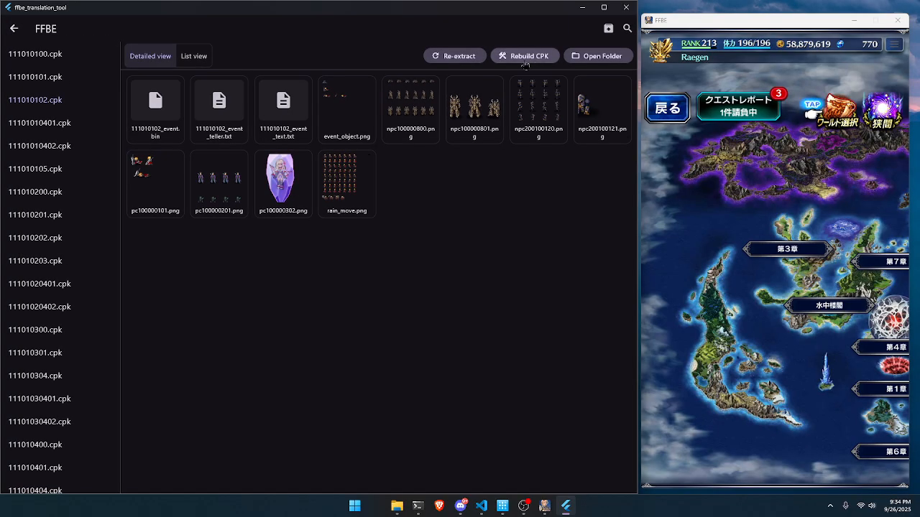
pyautogui.click(284, 108)
pyautogui.click(517, 28)
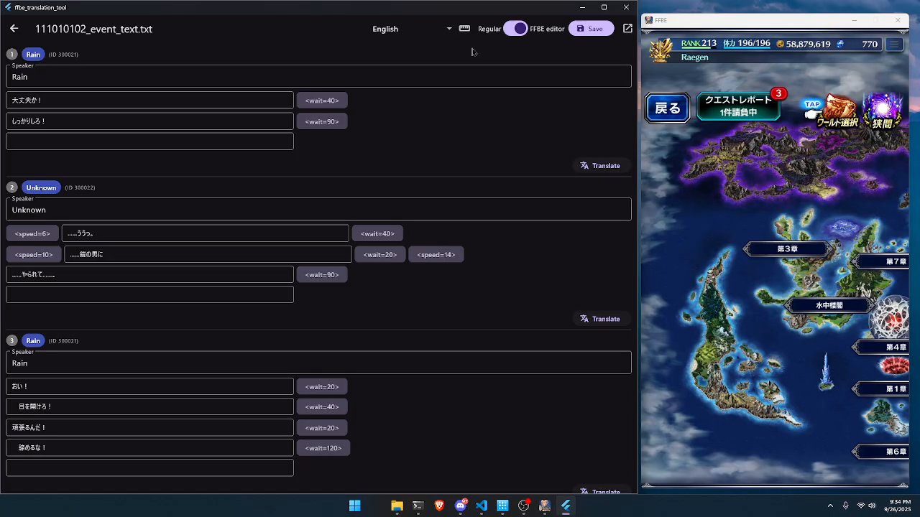
pyautogui.scroll(-5, 68, 199)
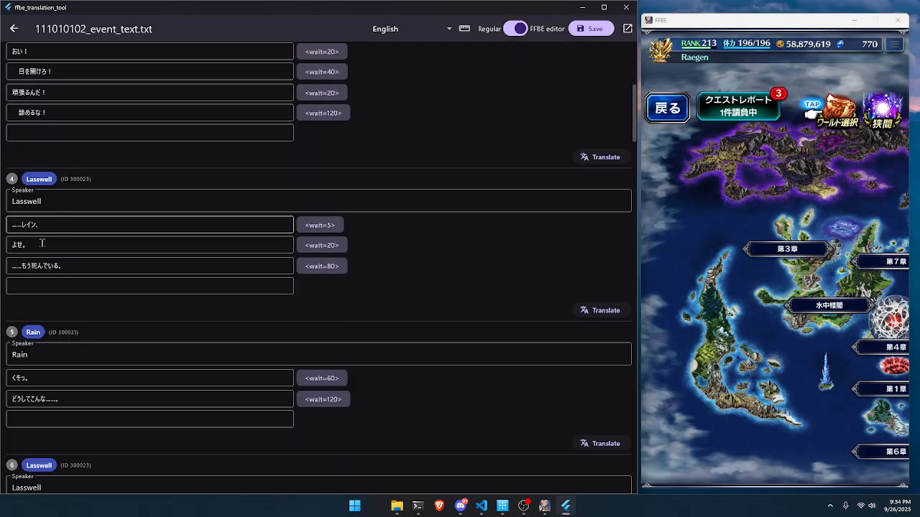
pyautogui.scroll(-4, 40, 309)
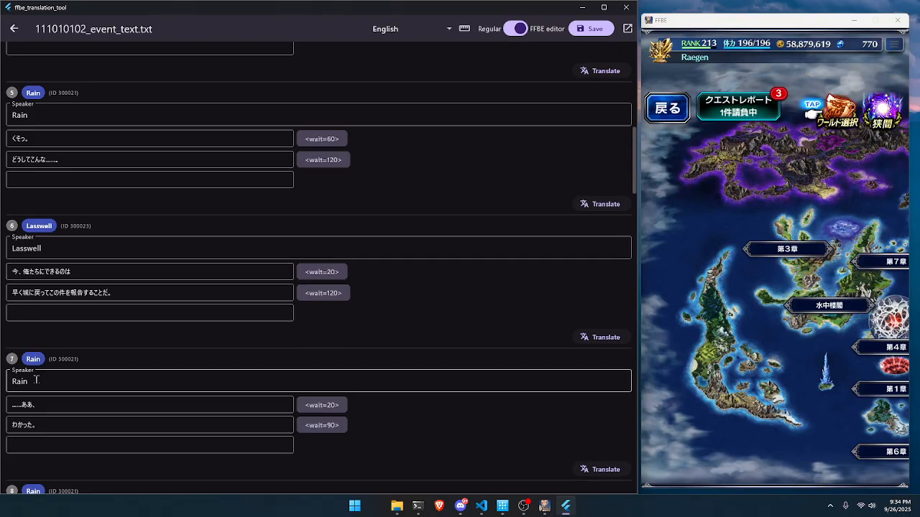
# Step: Review dialogue entries 7 to 9, highlighting Rain's text lines and Lasswell's speaker name
pyautogui.scroll(-2, 36, 381)
pyautogui.doubleClick(58, 263)
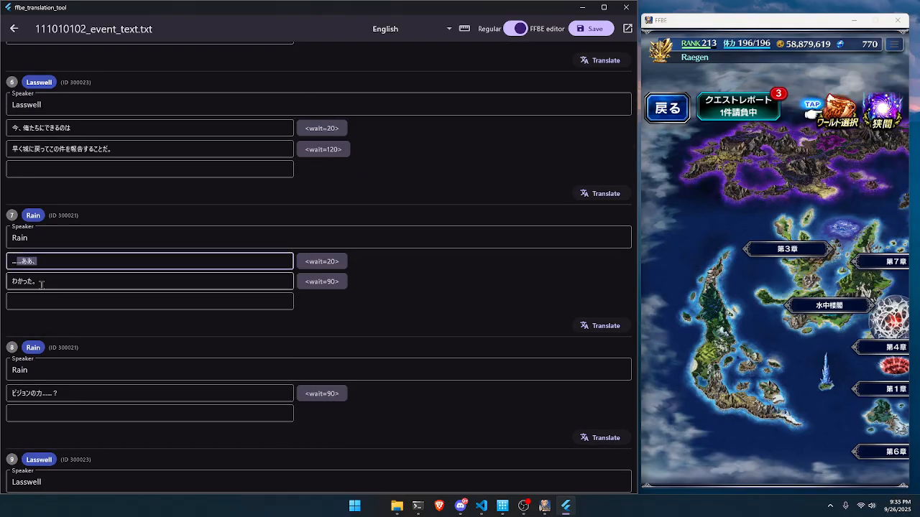
pyautogui.press('Tab')
pyautogui.scroll(-1, 79, 330)
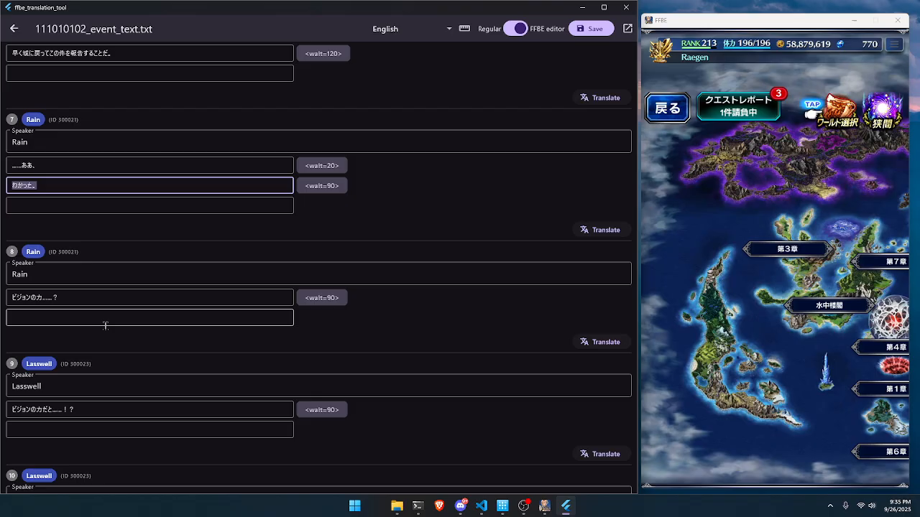
pyautogui.moveTo(46, 387); pyautogui.dragTo(16, 386)
pyautogui.scroll(-2, 101, 388)
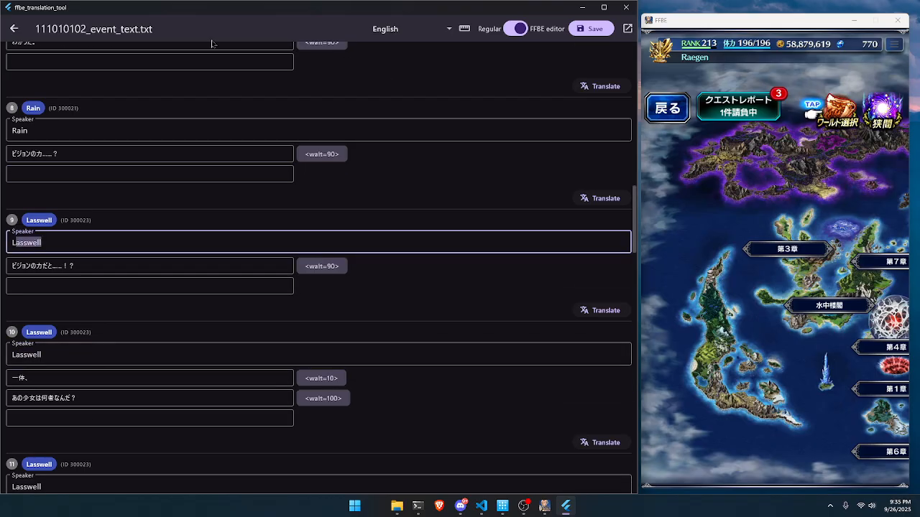
# Step: Translate Lasswell's dialogue in entry 9 into English
pyautogui.scroll(-2, 139, 286)
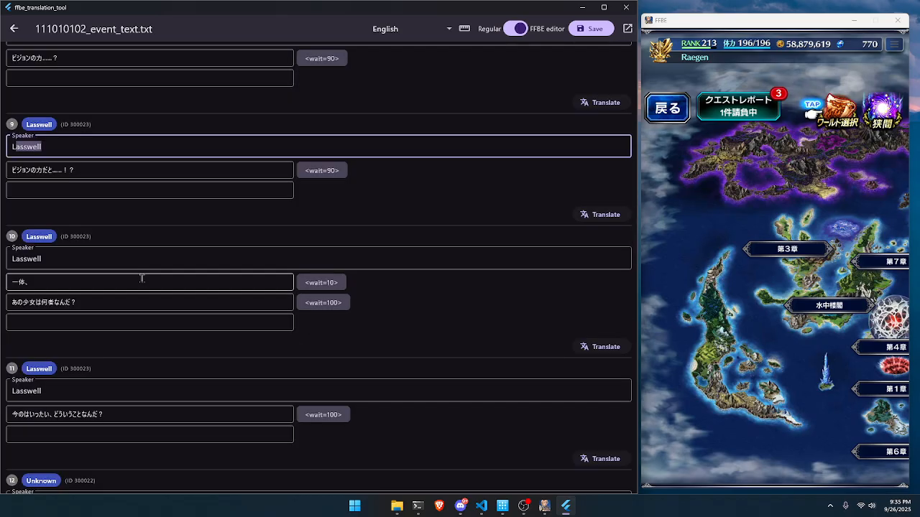
pyautogui.click(600, 214)
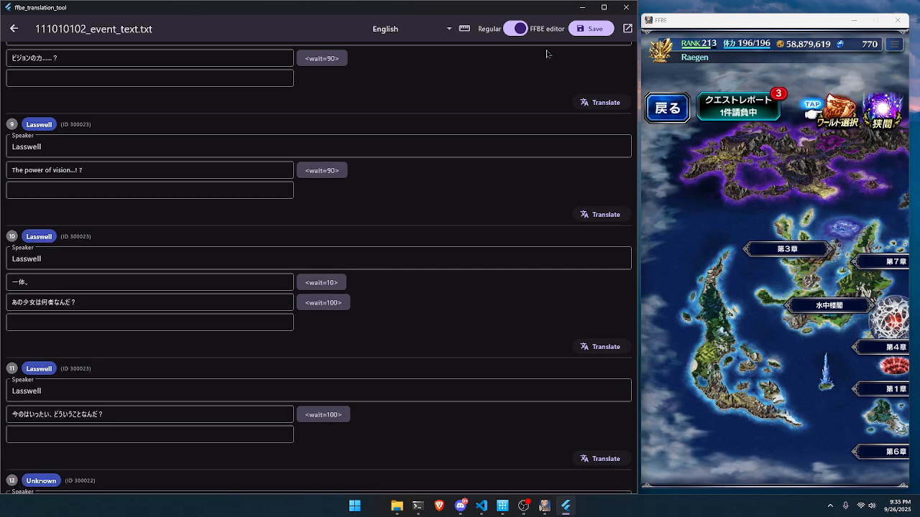
# Step: Return to the file list of 111010102.cpk, view the rebuild options and dismiss them without rebuilding
pyautogui.click(14, 29)
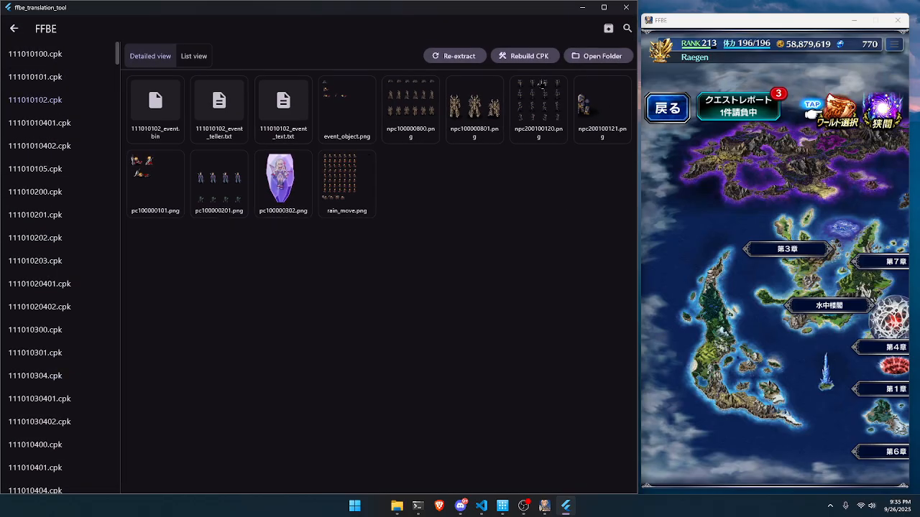
pyautogui.click(516, 63)
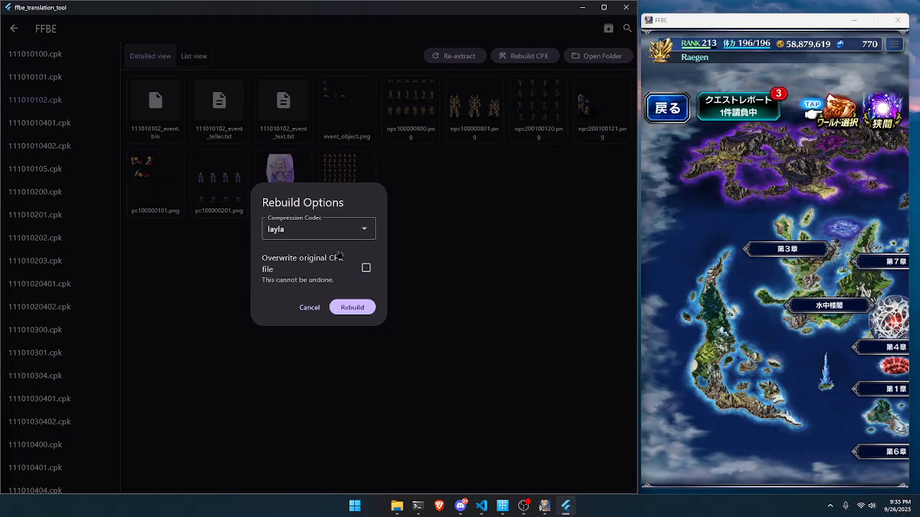
pyautogui.click(302, 307)
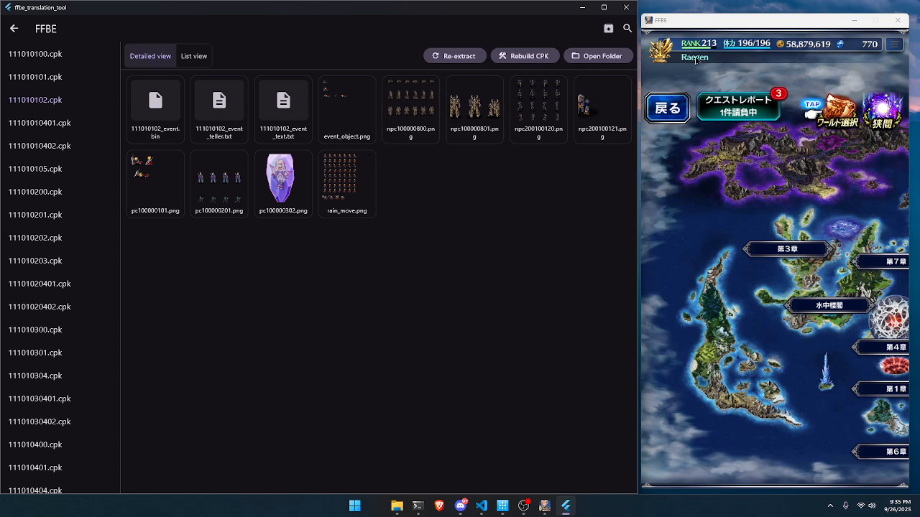
# Step: Preview the rain_move.png sprite sheet and close the preview
pyautogui.click(343, 195)
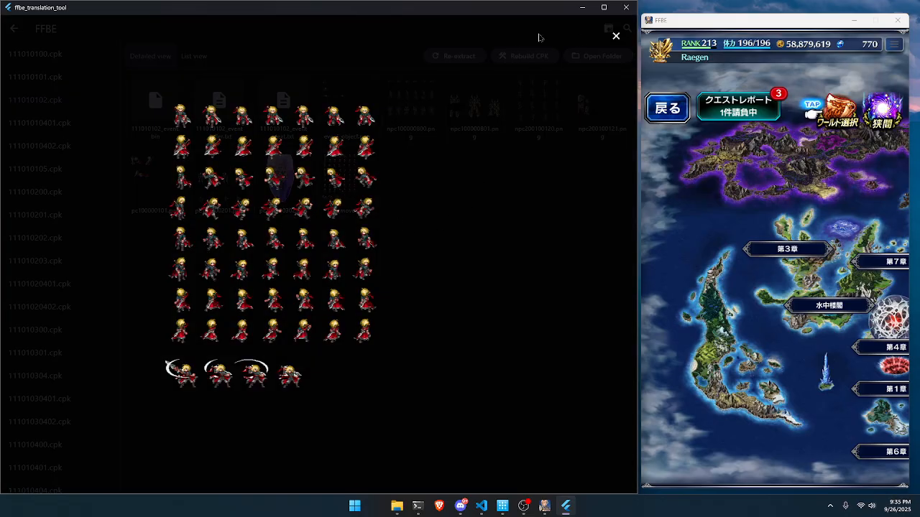
pyautogui.click(615, 36)
# Step: Switch to the FFBE game and go back from the world map
pyautogui.click(671, 114)
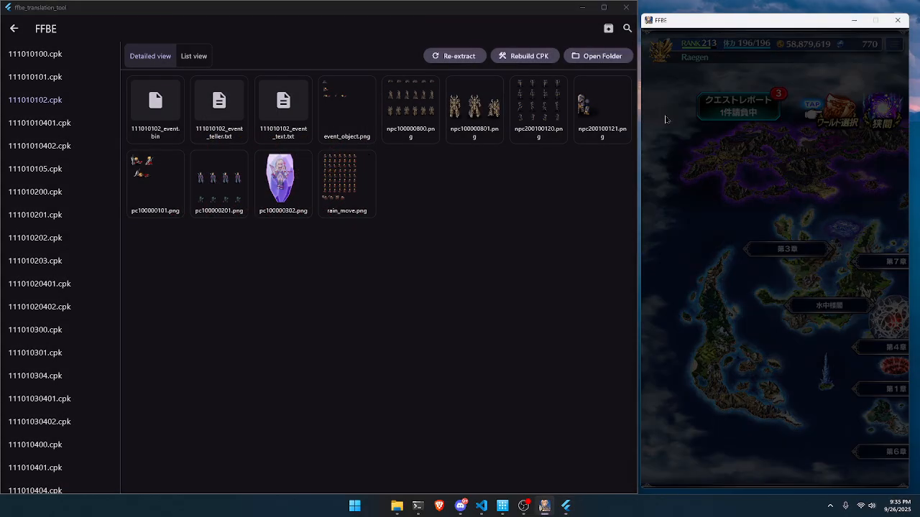